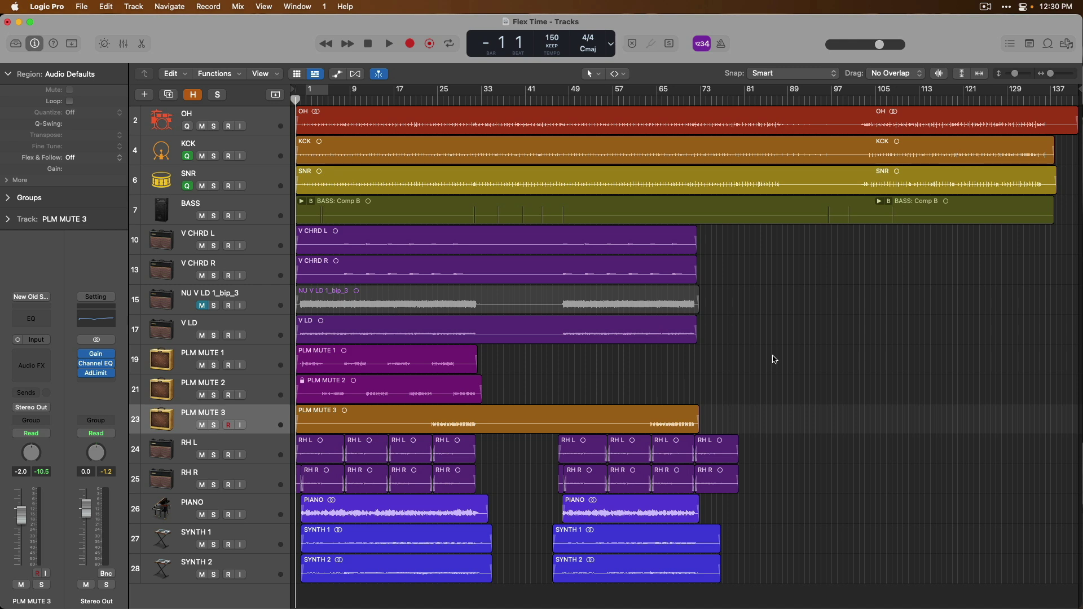
Zoom to bar 24 and split PLM MUTE 3's first hit into its own slice, nudged earlier.
drag(418, 404, 498, 440)
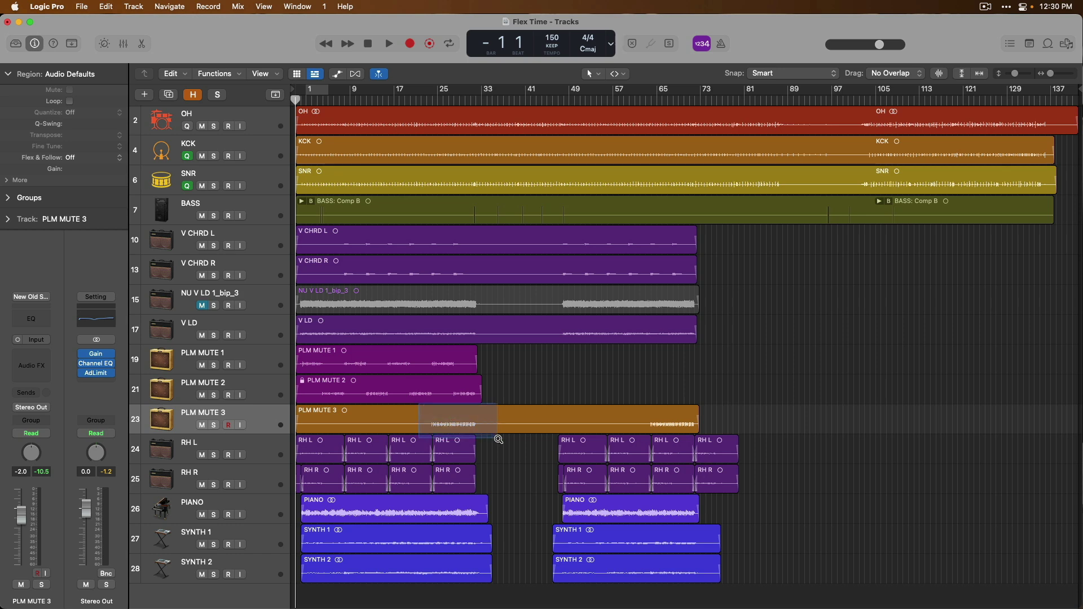
drag(417, 207, 543, 312)
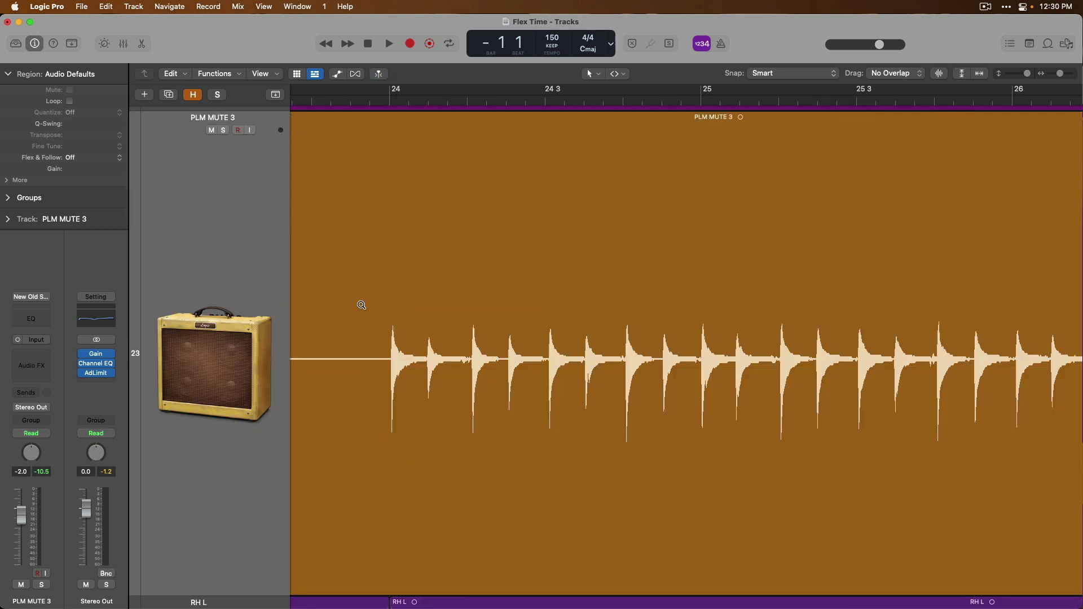
drag(358, 266, 569, 420)
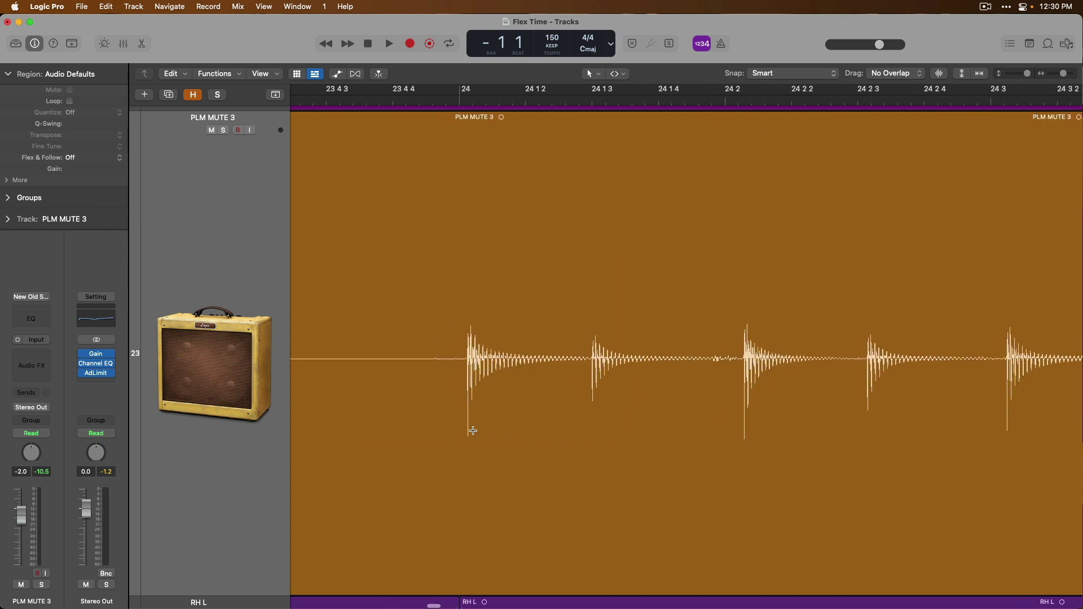
drag(453, 428, 592, 413)
click(548, 276)
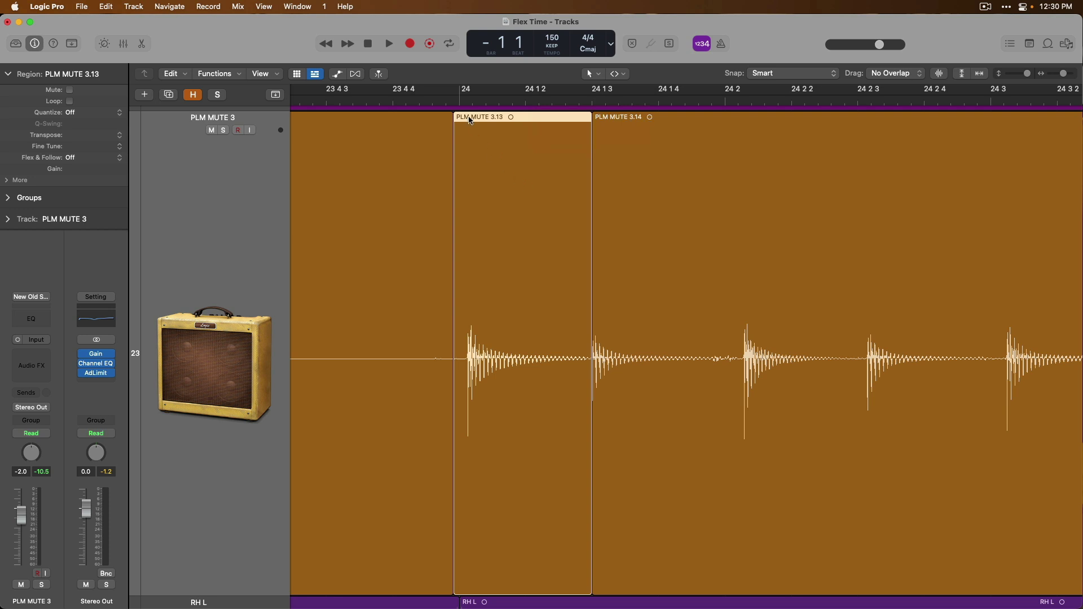
drag(508, 198, 499, 201)
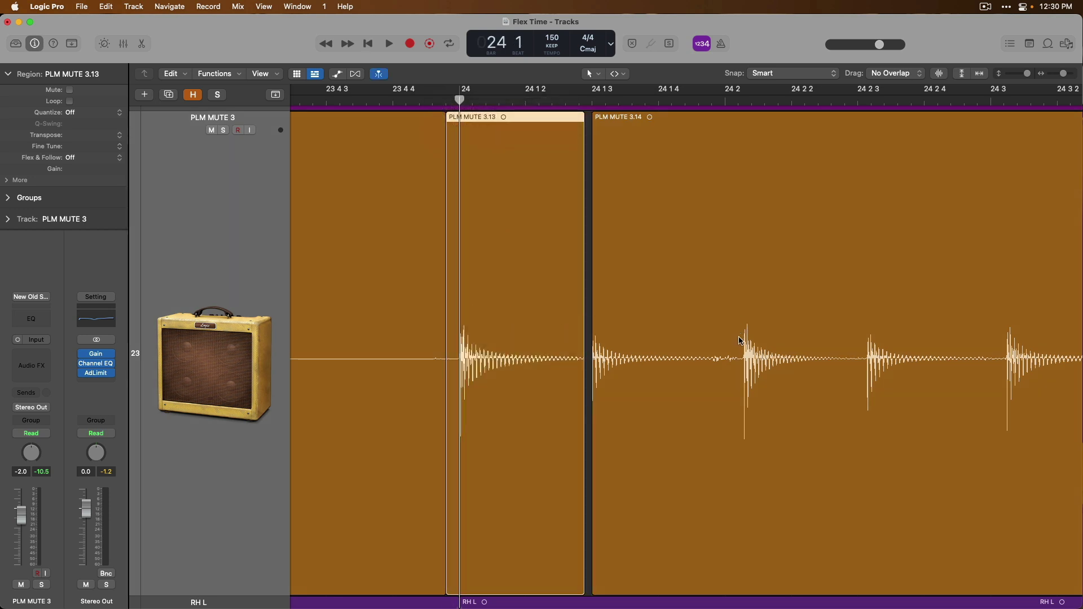
Cut the next slice at beat 2, nudge the last slice earlier, and extend slice 3.15 to close the gap.
click(739, 386)
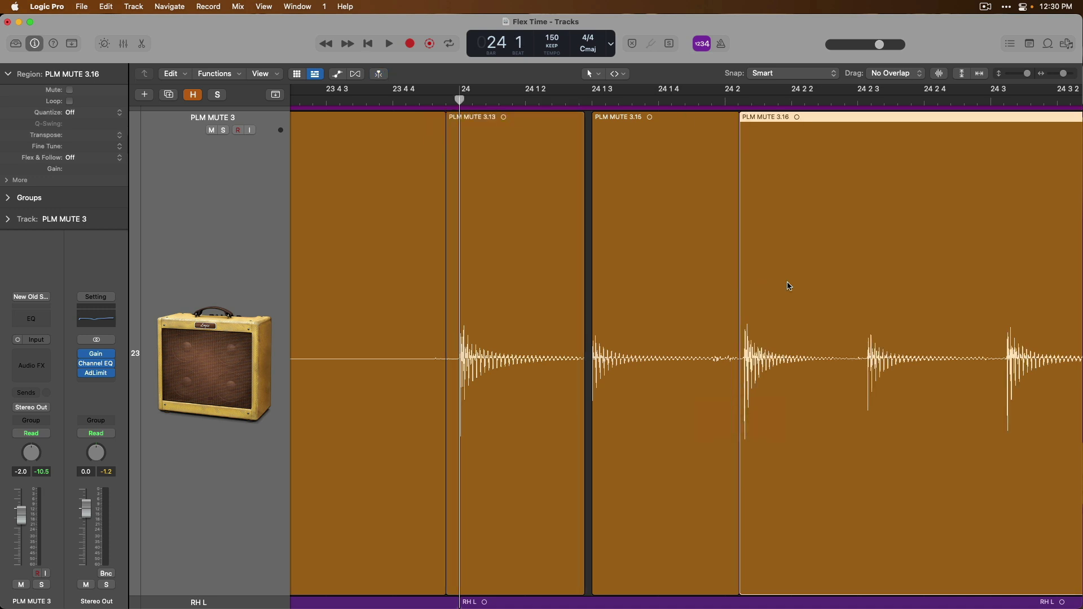
drag(786, 167, 776, 182)
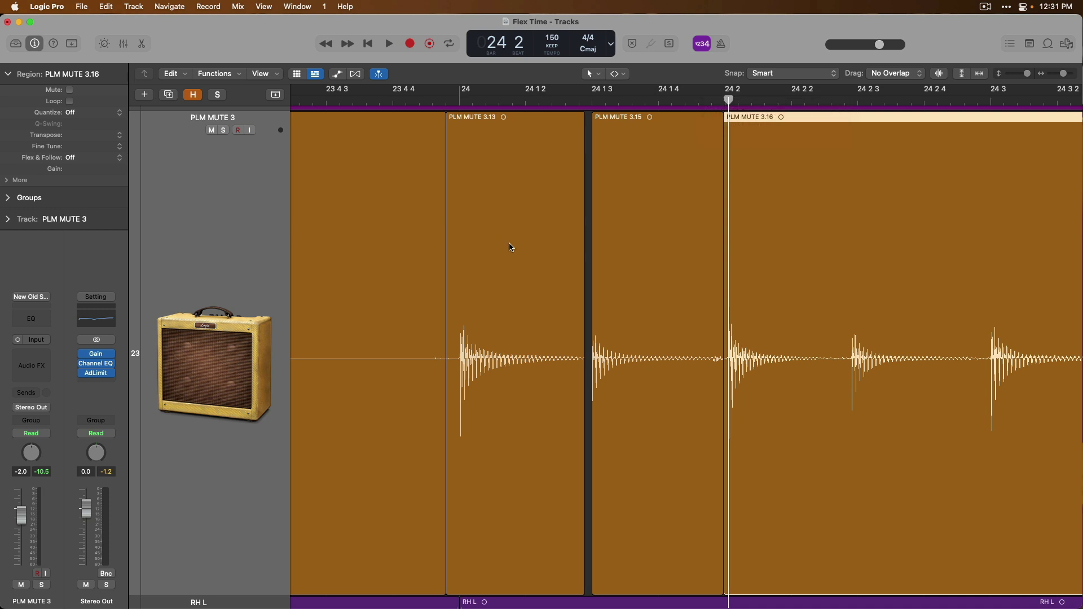
drag(510, 222, 672, 435)
click(713, 248)
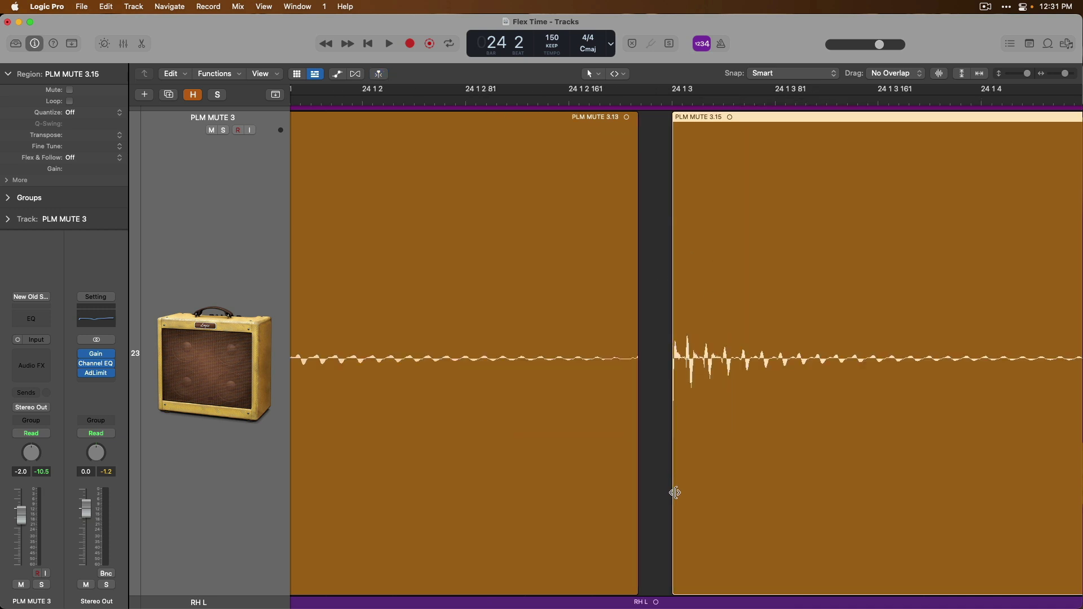
drag(672, 492, 635, 492)
Give the three selected slices a crossfade with fade-out length 5 and join them into one region.
ctrl+alt+click(677, 414)
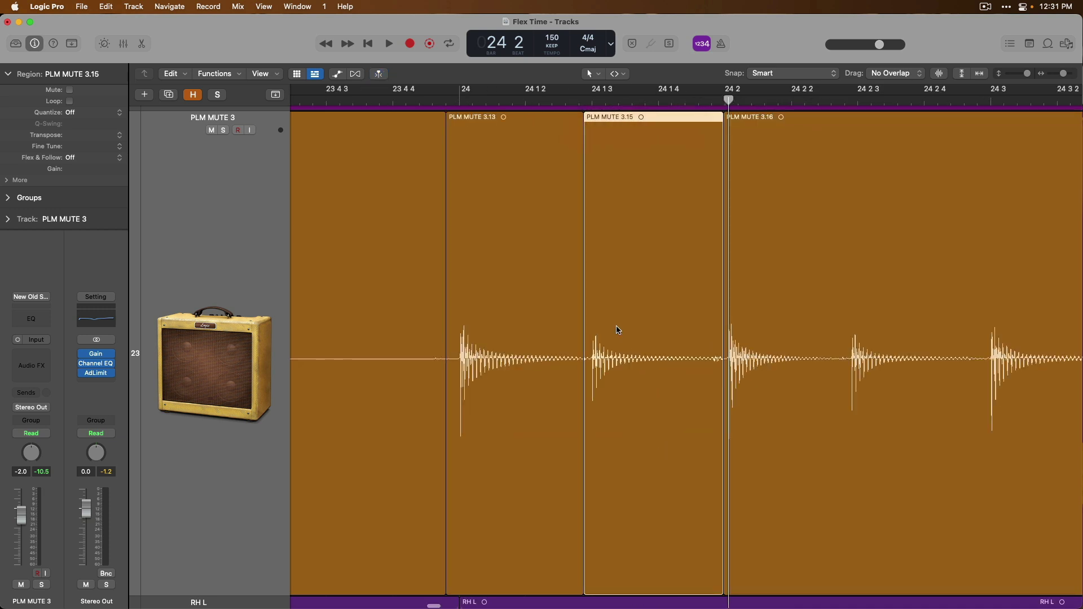
click(563, 238)
shift+click(614, 241)
shift+click(390, 222)
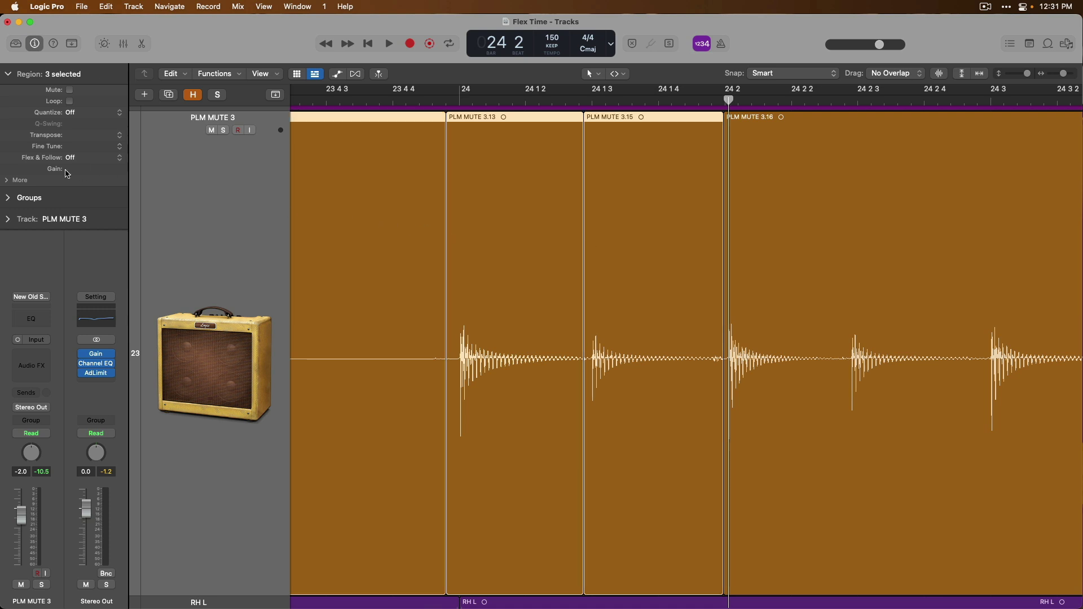
click(8, 181)
click(68, 236)
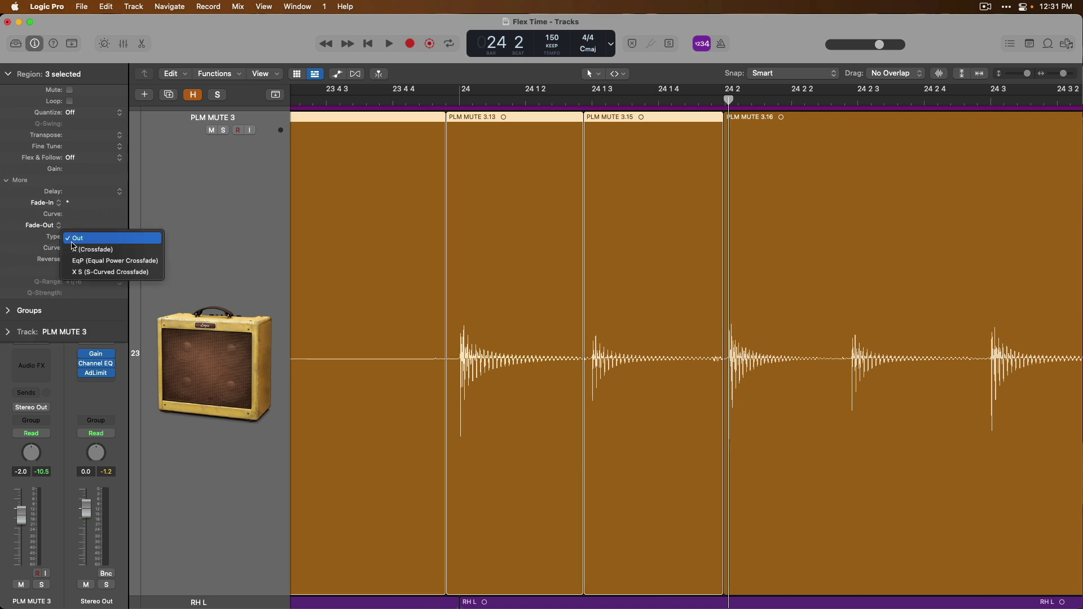
click(77, 249)
click(80, 224)
text(5)
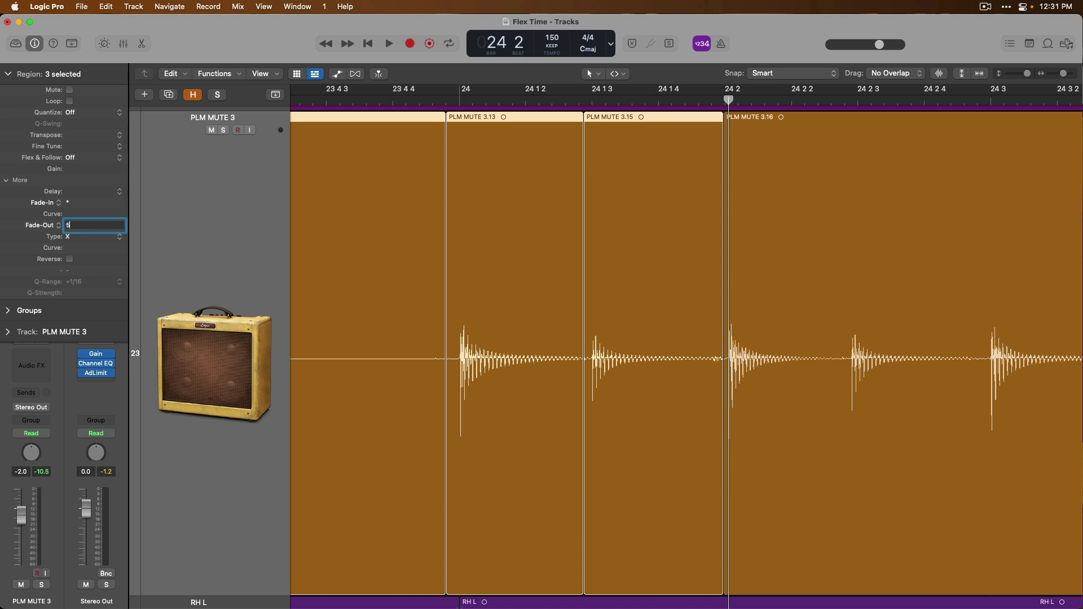
key(Return)
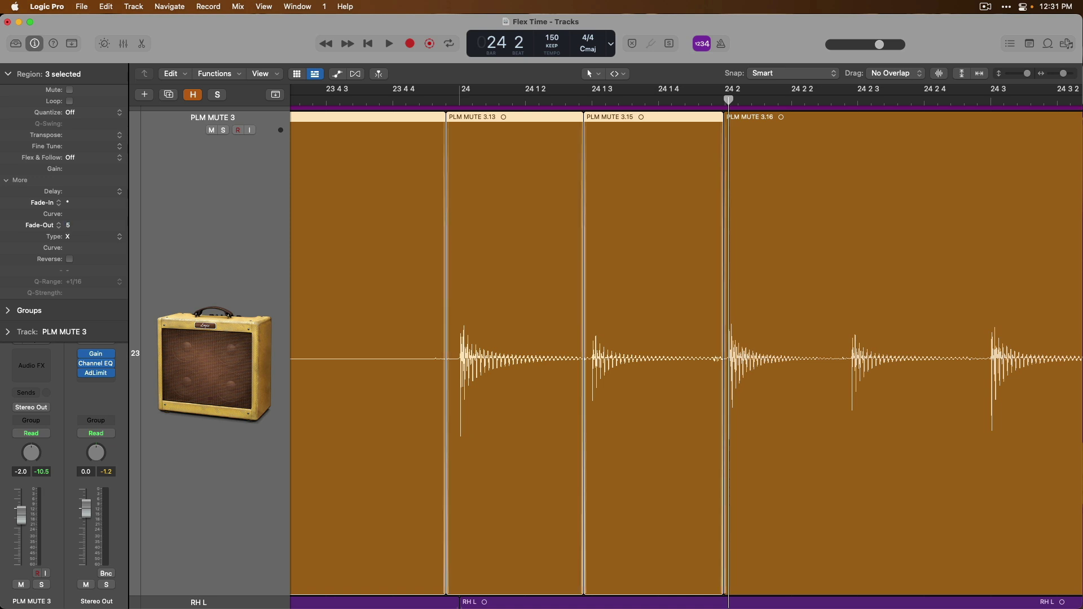
key(super+z)
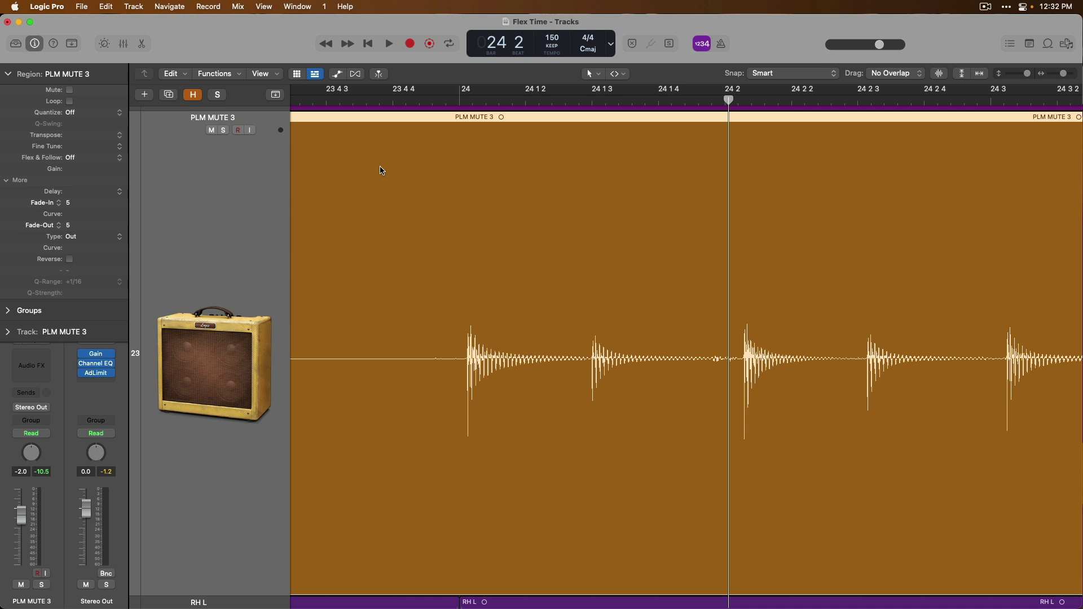
Switch to the Flex tool and test a transient stretch on PLM MUTE 3, then undo it.
key(t)
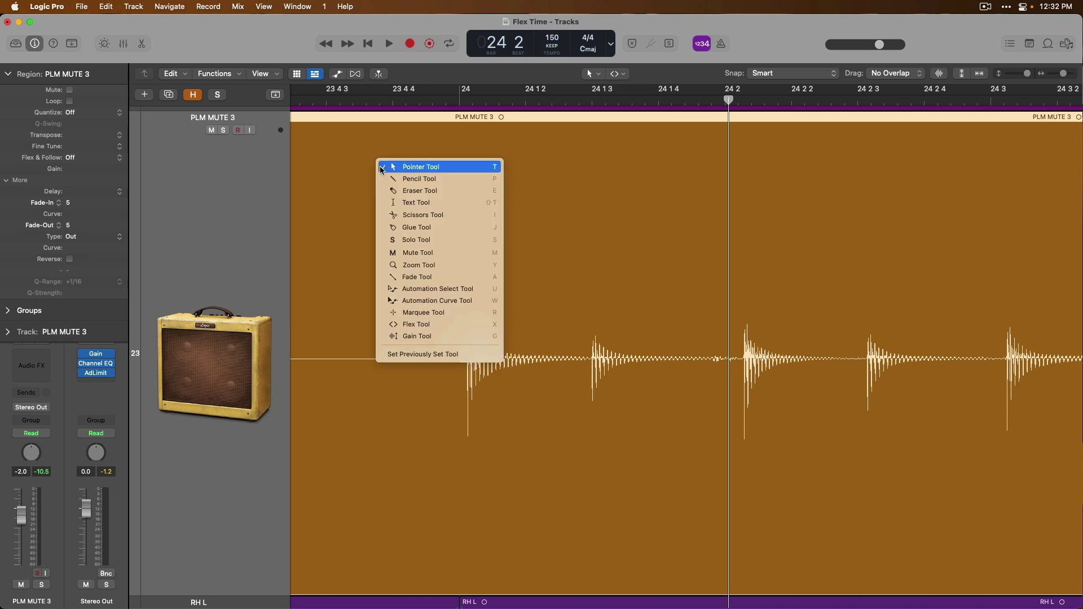
click(426, 323)
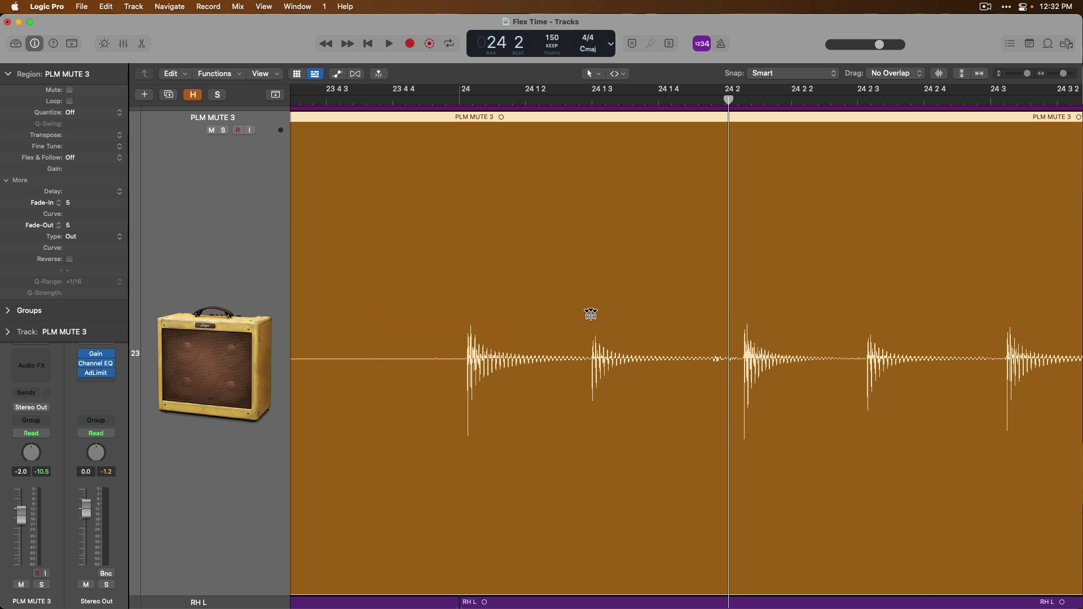
drag(591, 314, 557, 314)
key(super+z)
Quantize the PLM MUTE 3 region to 1/8 Note, review it, then set quantize back to Off.
click(41, 48)
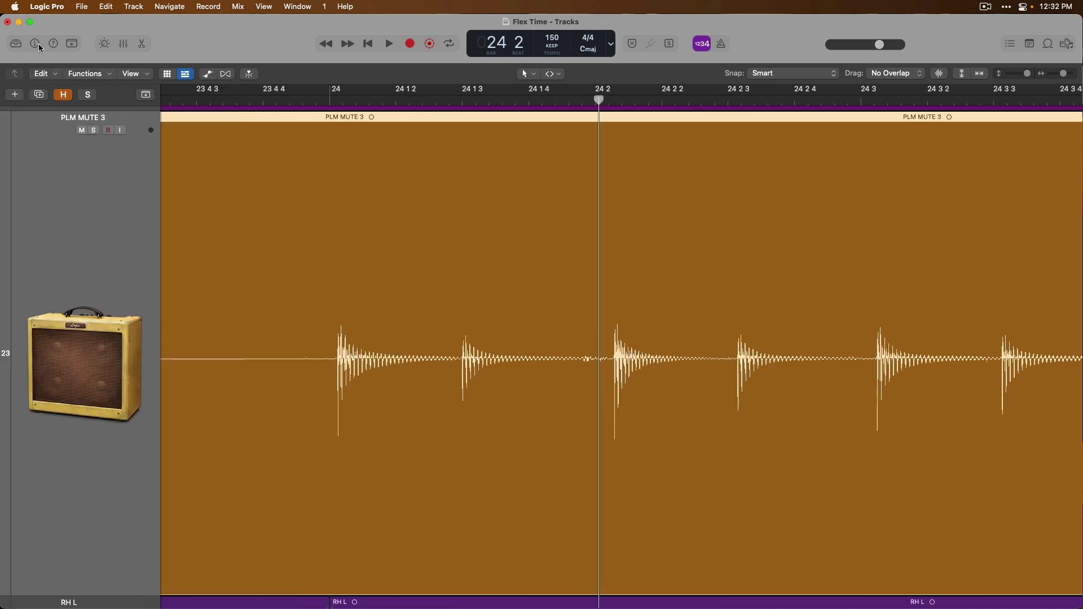
click(39, 48)
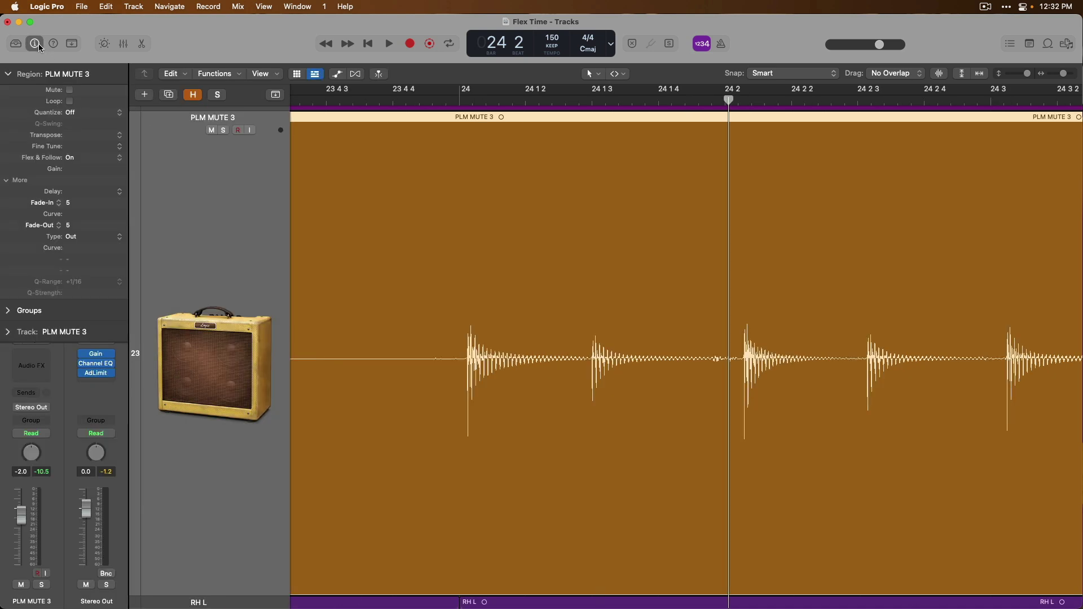
click(100, 115)
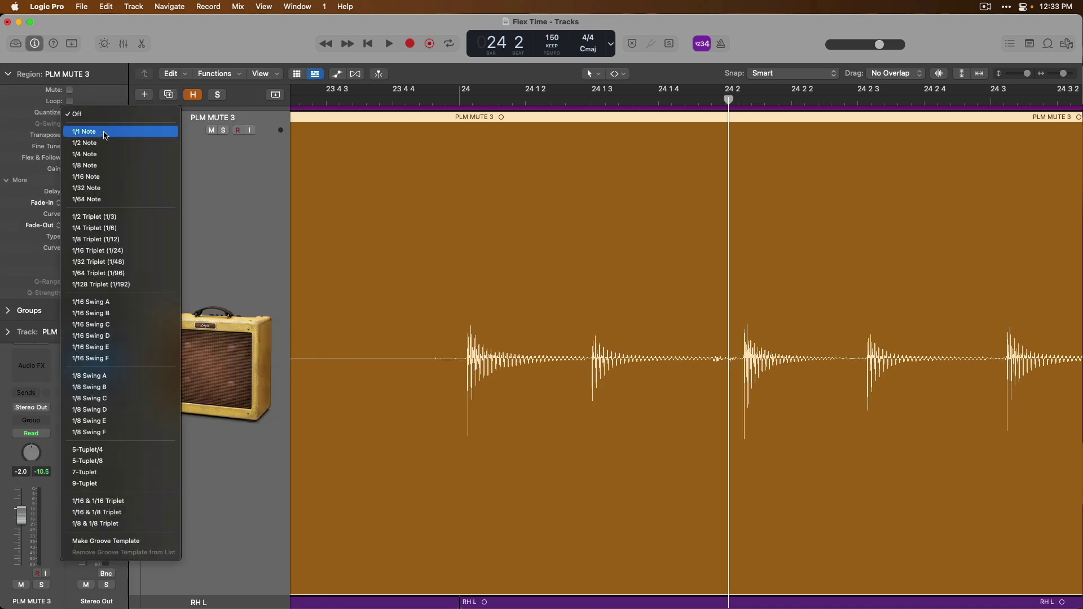
click(105, 167)
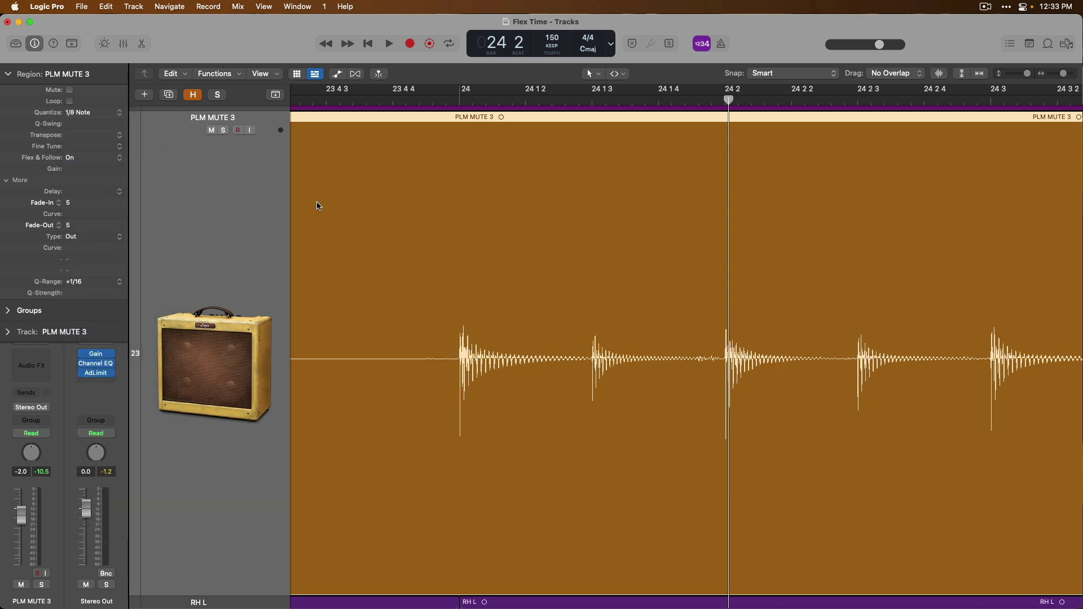
scroll(352, 217, right, 3)
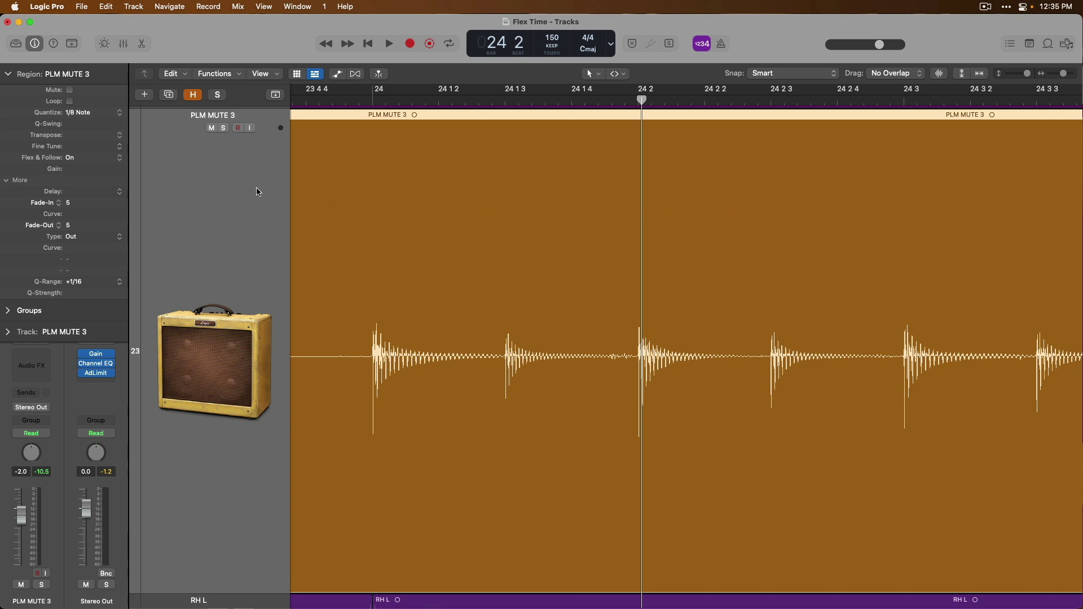
click(111, 114)
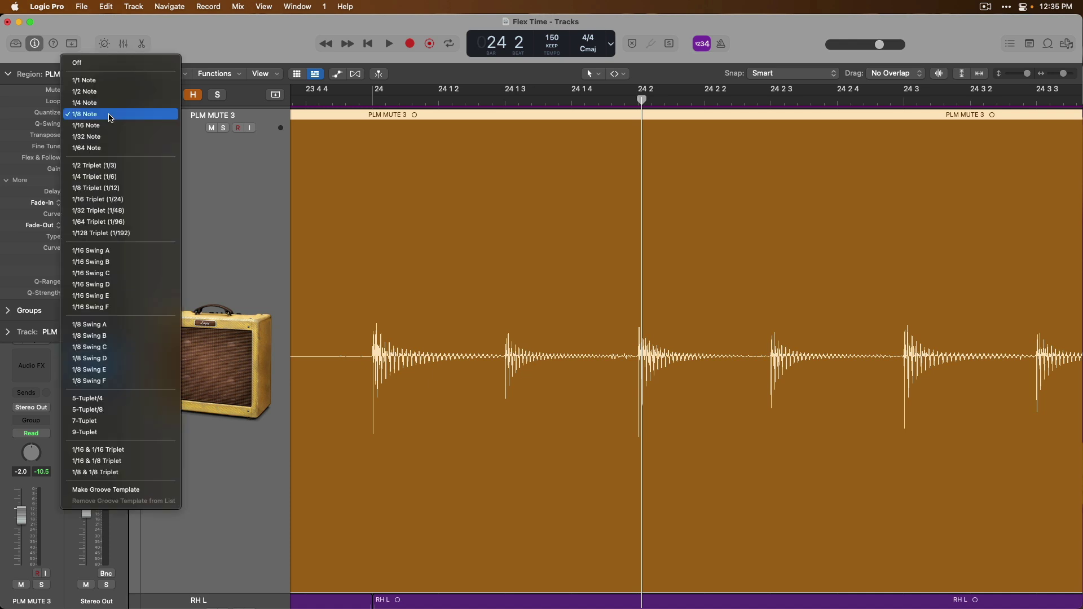
click(115, 63)
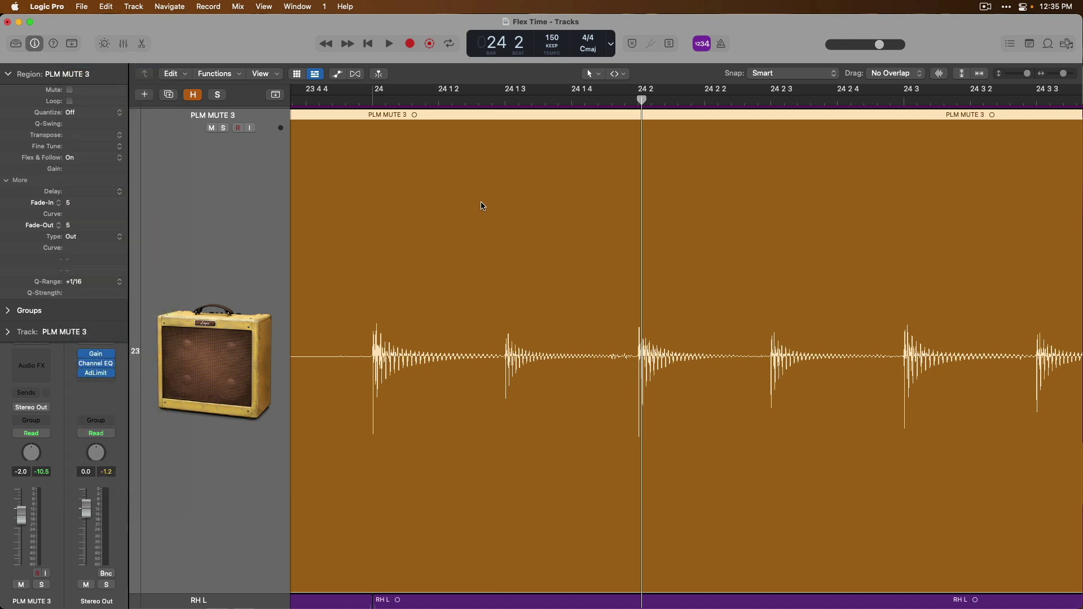
Zoom out to the whole arrangement, play it from bar 1, stop, and return the playhead to the start.
ctrl+alt+click(523, 251)
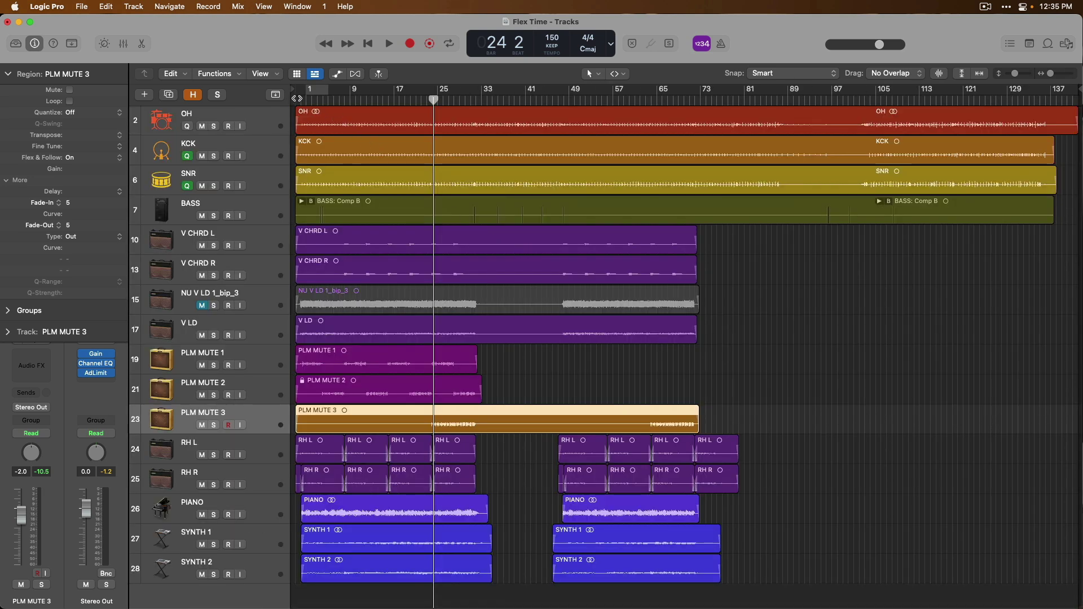
click(296, 98)
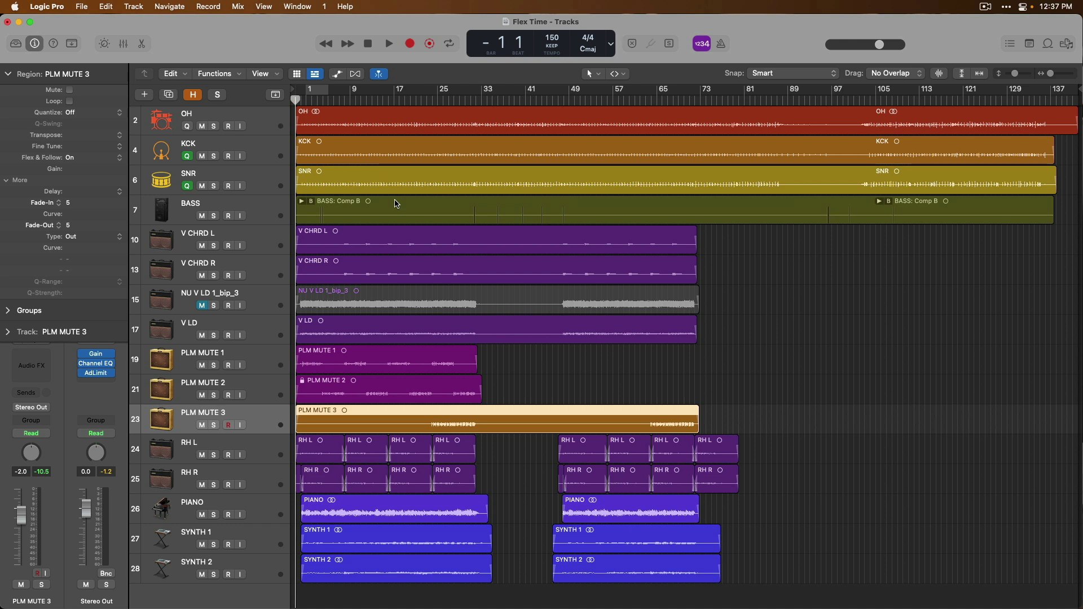
key(space)
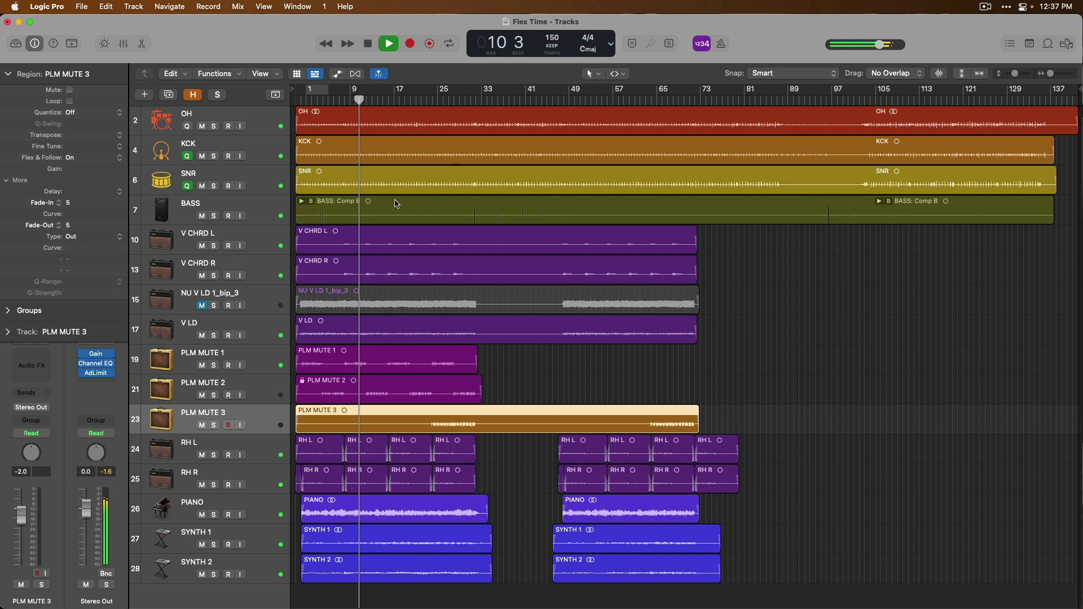
key(space)
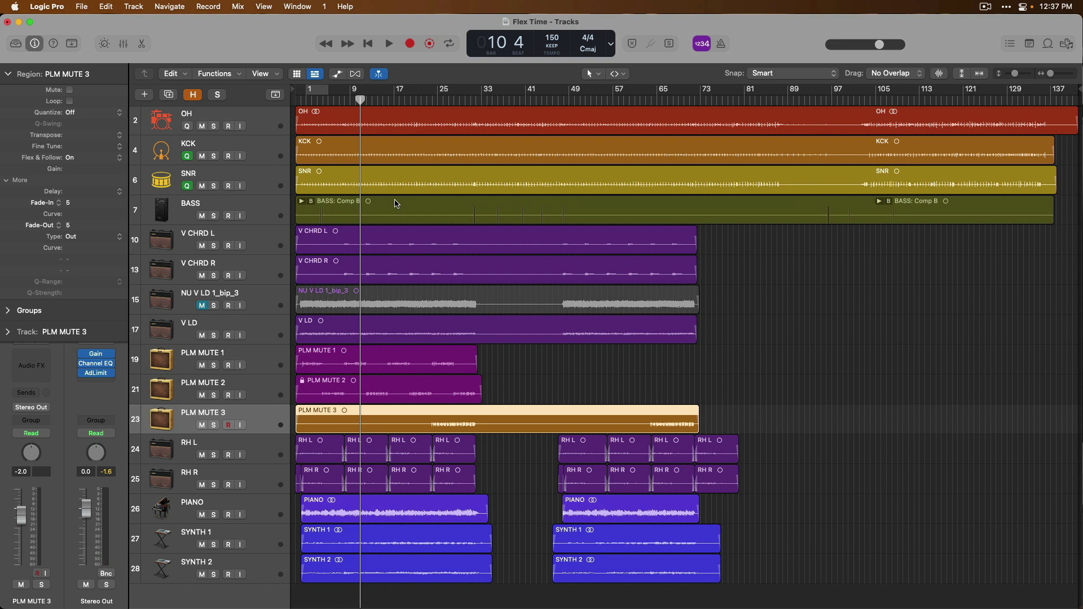
key(Return)
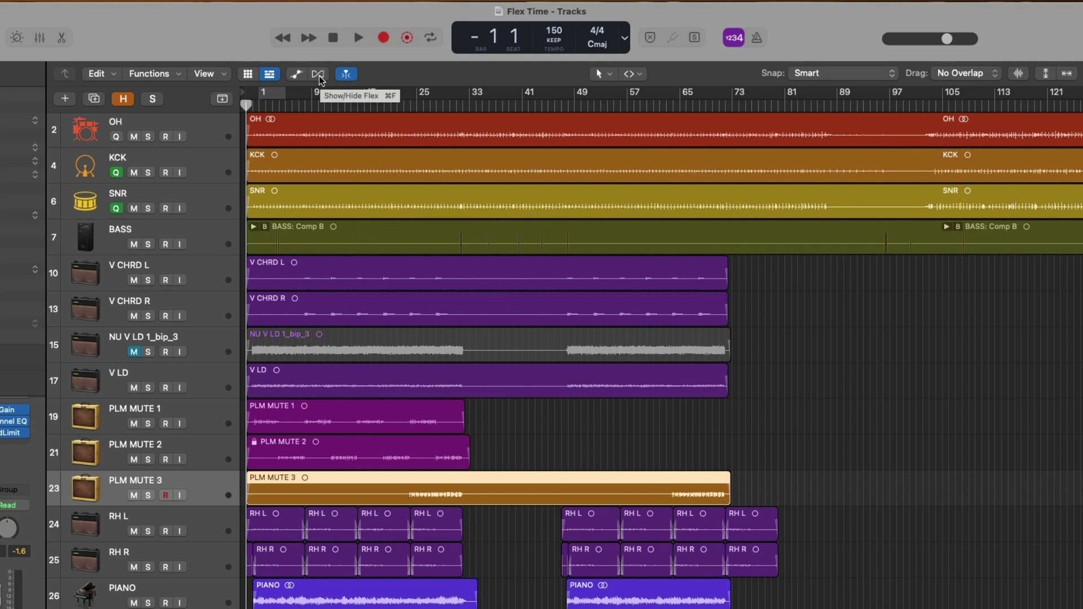
Show track flex modes and enable flex on PLM MUTE 3, keeping its Polyphonic (Auto) mode.
click(319, 74)
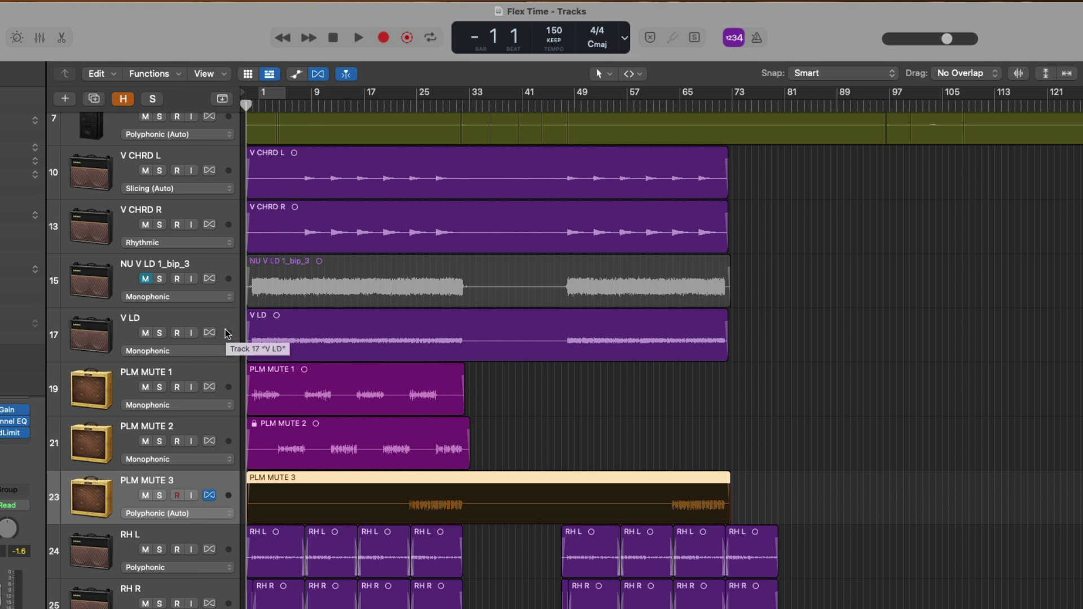
scroll(227, 334, up, 1)
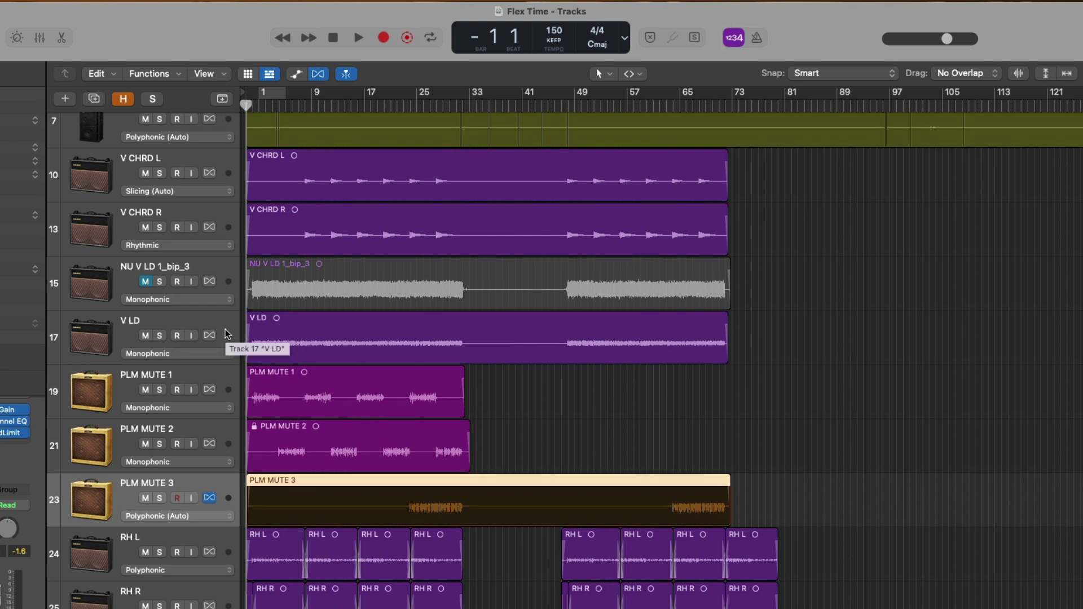
click(210, 499)
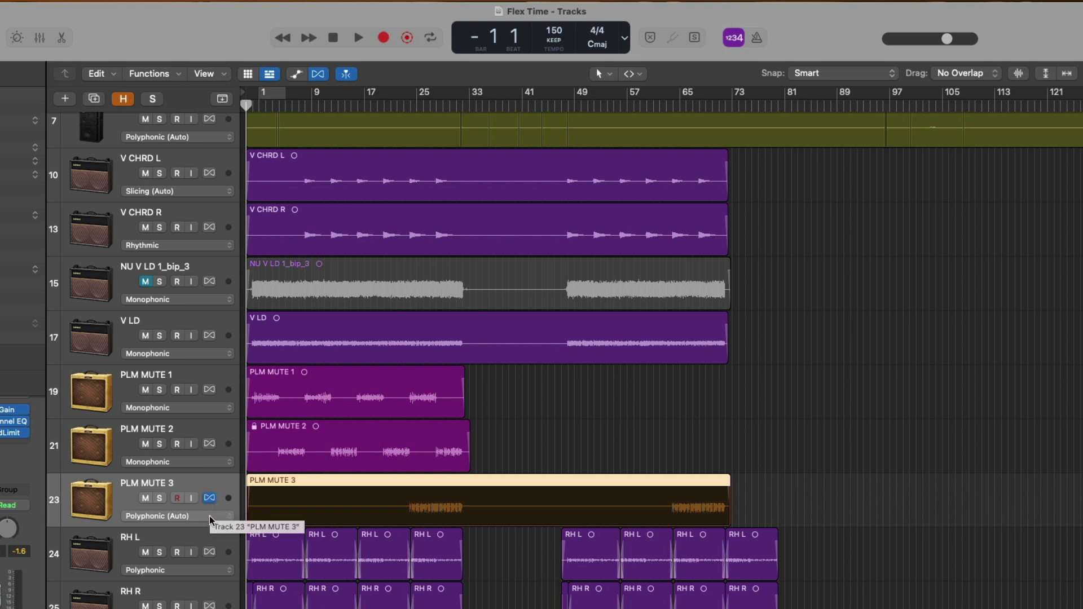
click(211, 516)
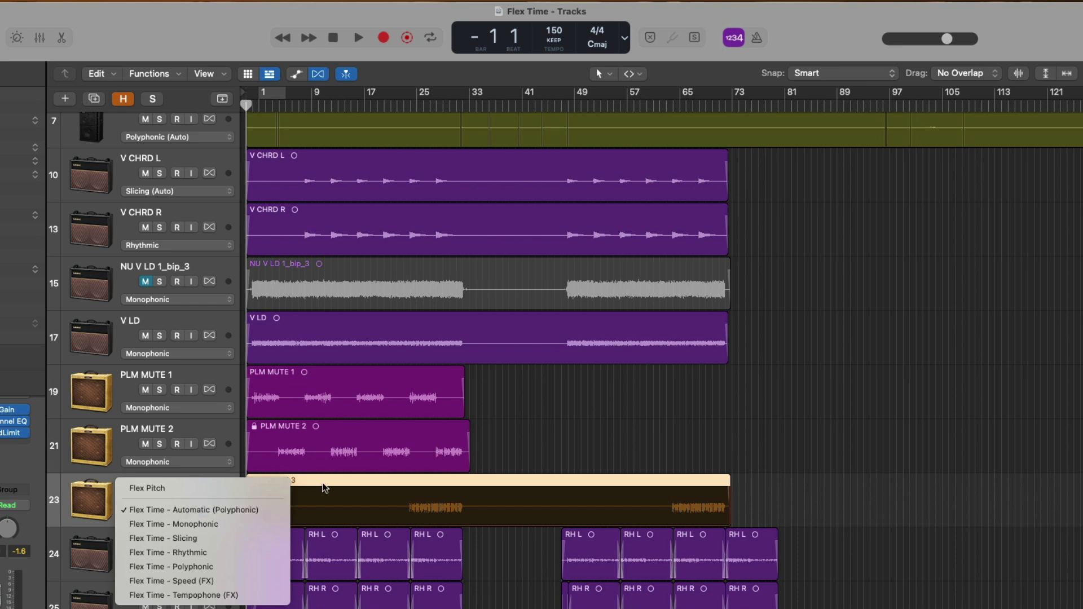
click(324, 488)
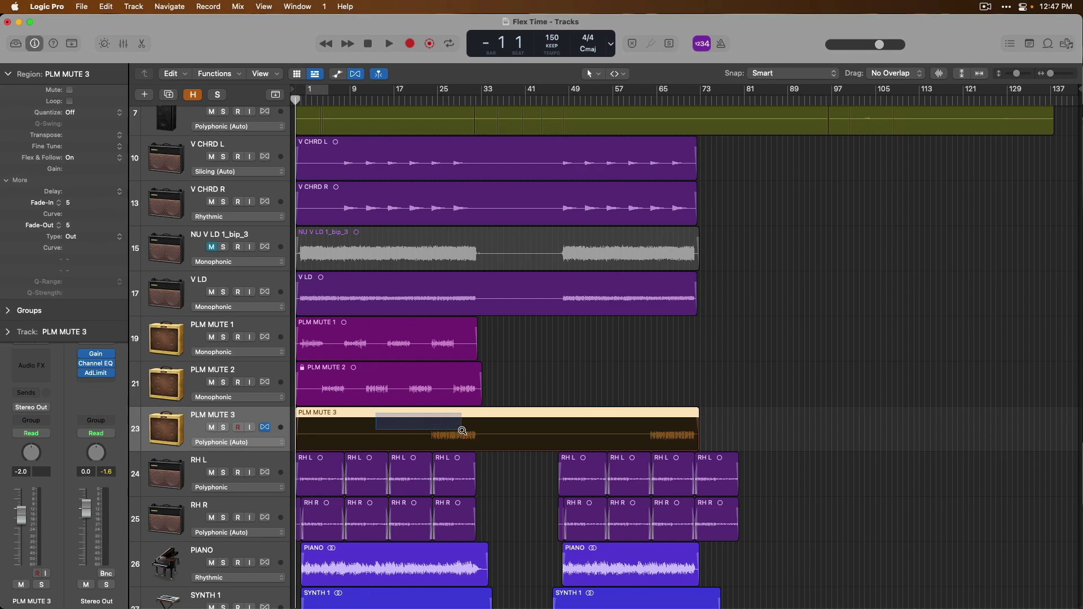
drag(342, 480, 493, 525)
Magnify the PLM MUTE 3 waveform around bars 24–26 and bring up the Tool menu.
drag(629, 255, 913, 447)
scroll(834, 428, left, 6)
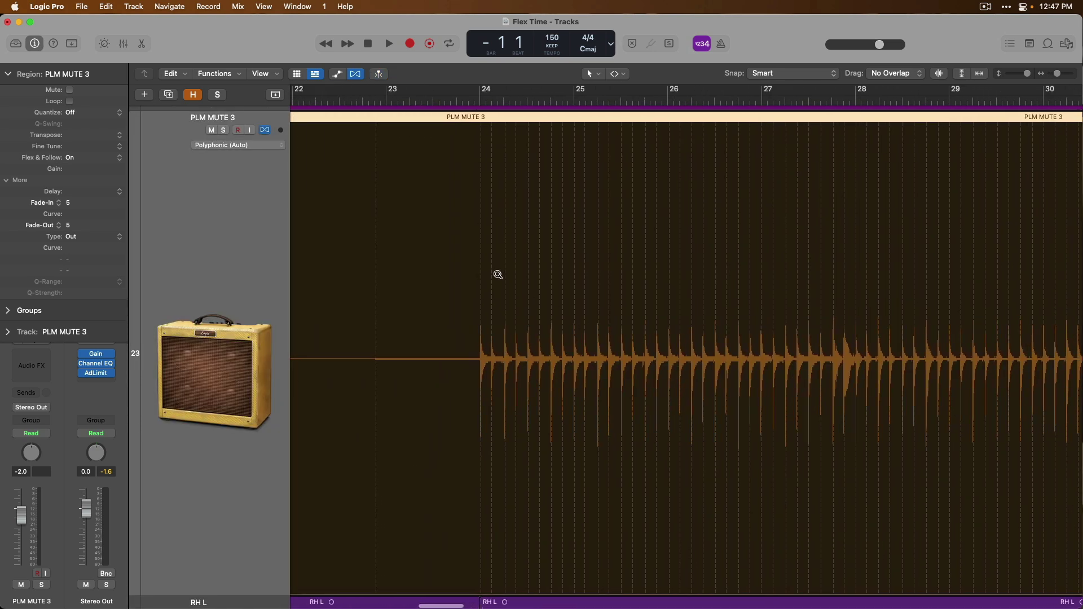
drag(455, 236, 700, 471)
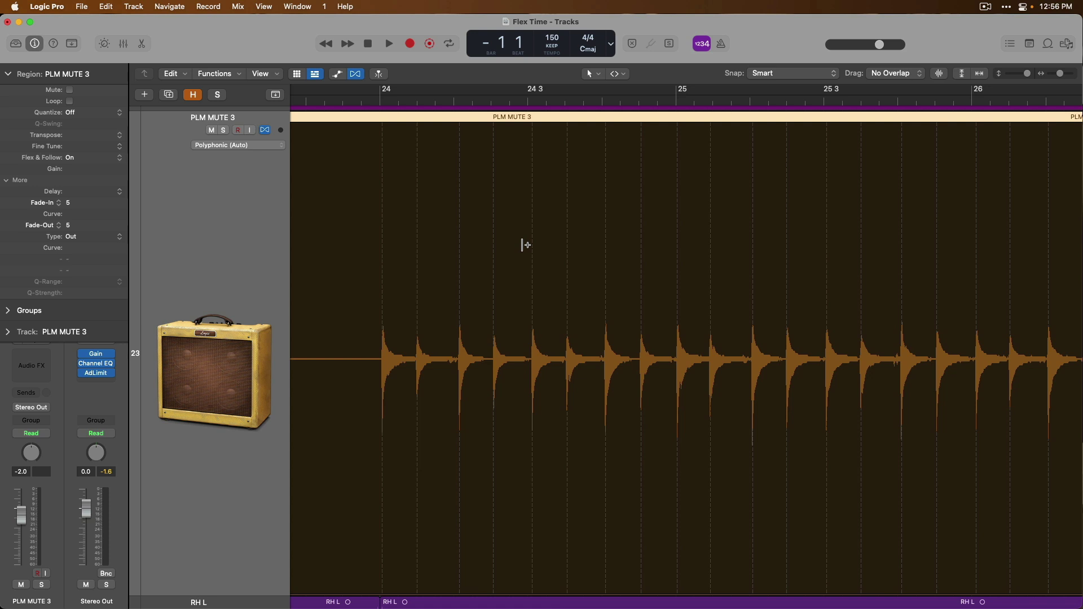
key(t)
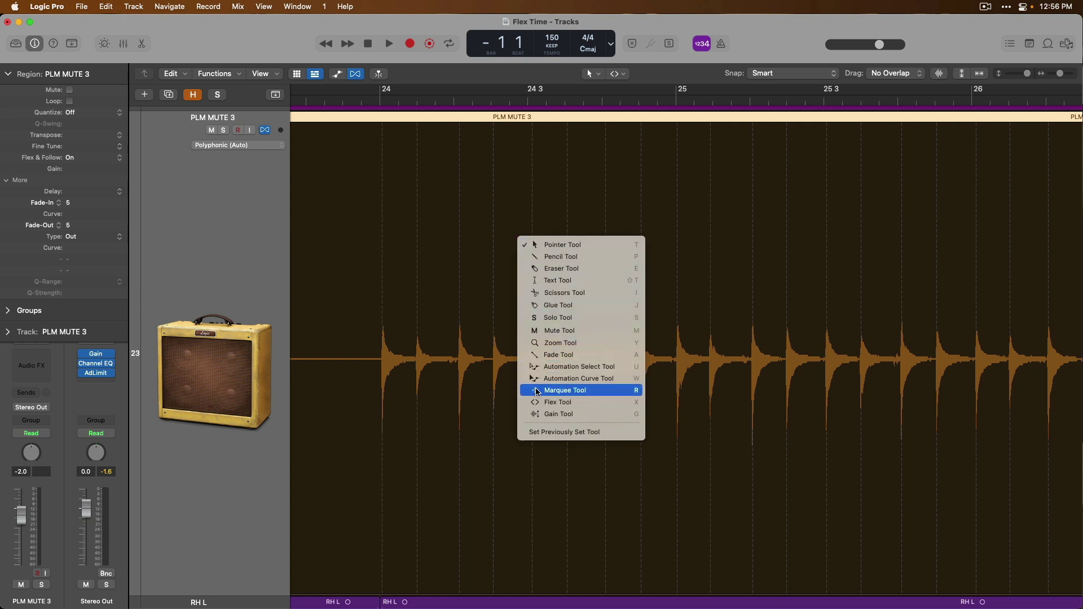
Make Marquee the alternate tool, then trial-stretch the transient at bar 24 beat 3 and undo it.
click(564, 390)
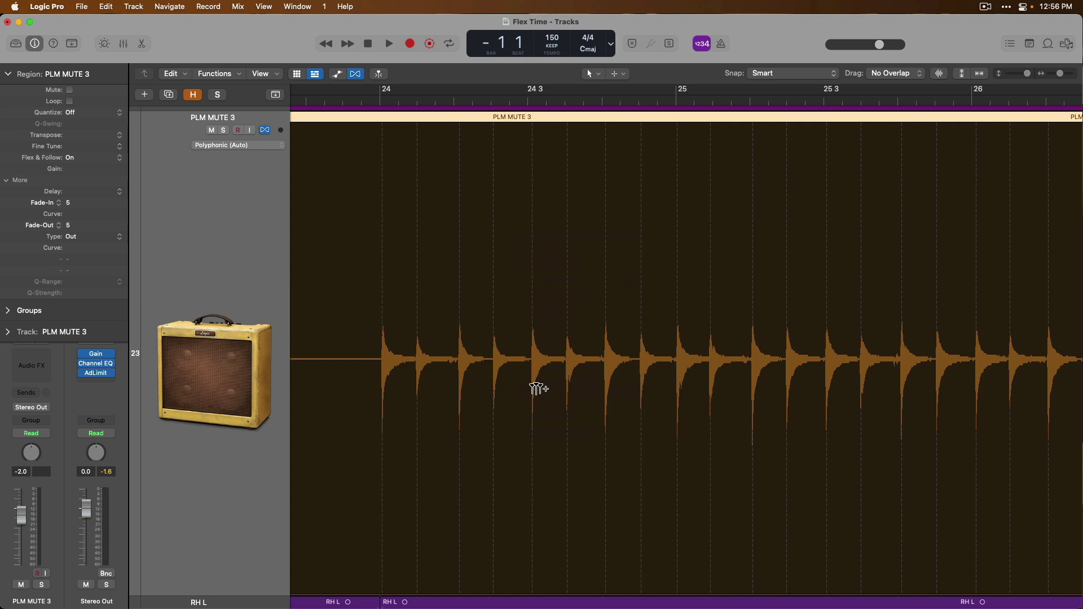
scroll(539, 384, up, 1)
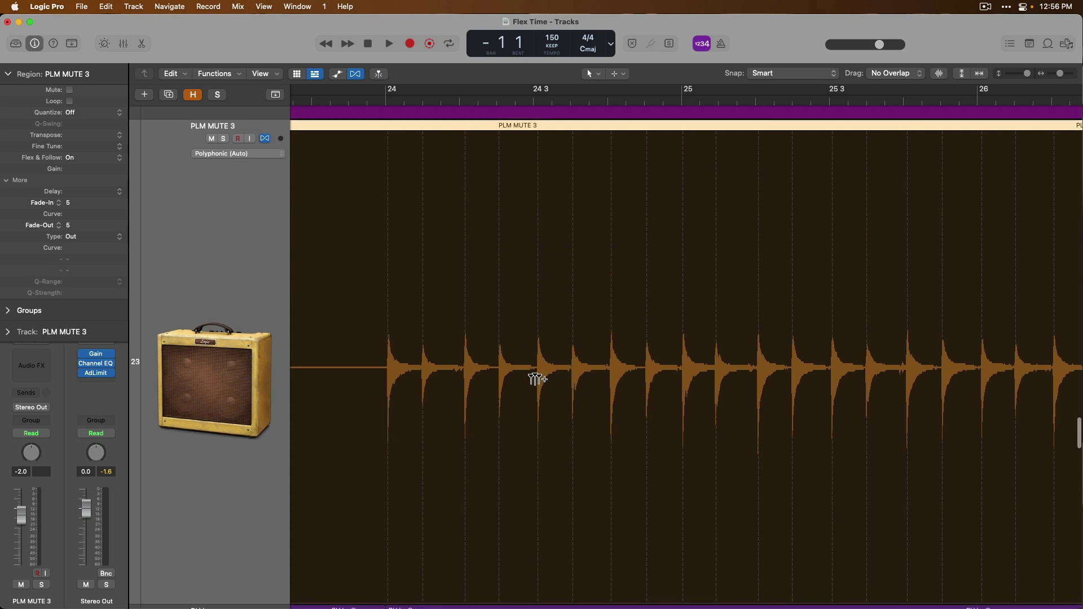
click(534, 246)
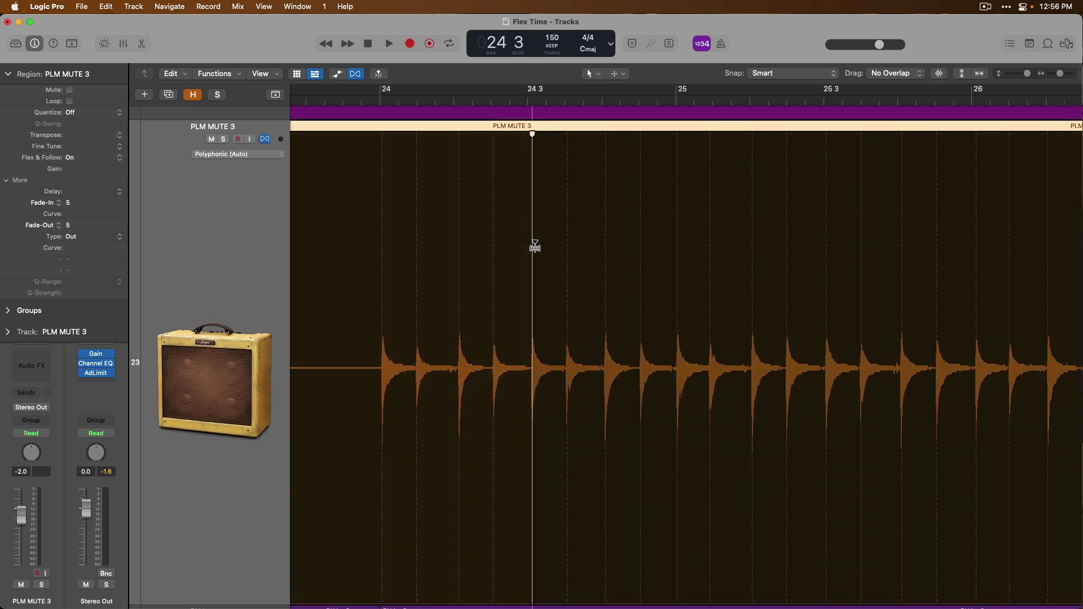
drag(535, 246, 577, 245)
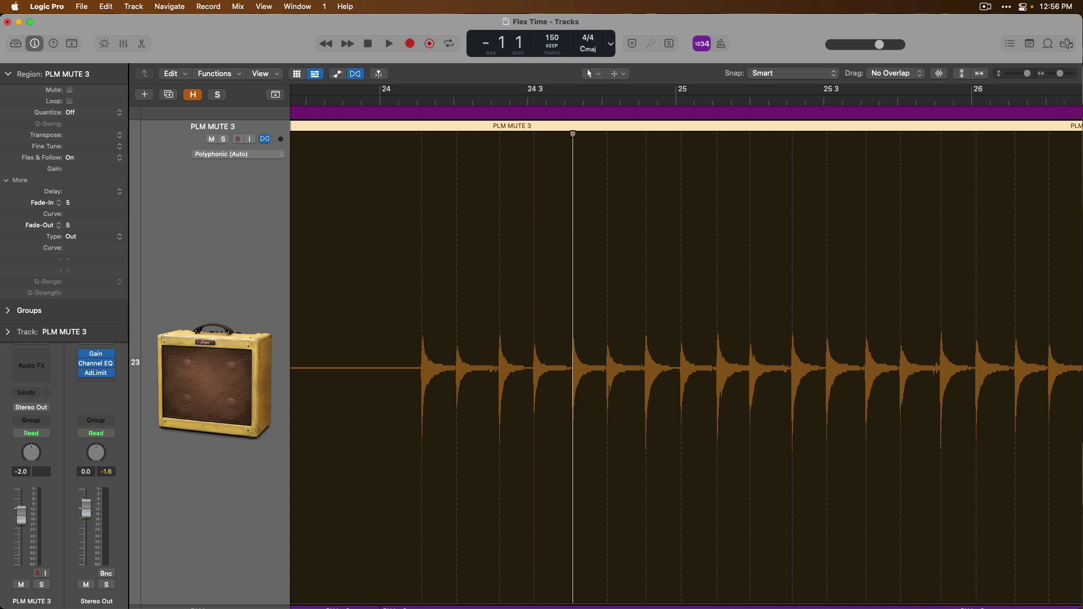
key(super+z)
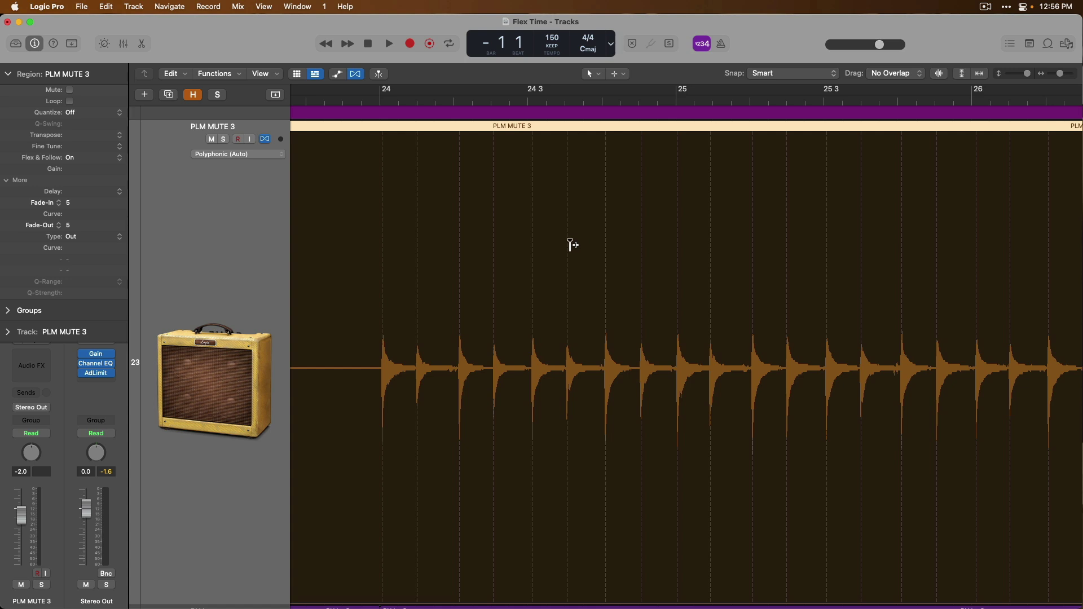
Add flex markers near bar 24 beat 3, test another stretch and undo, then push the middle transient later.
click(570, 244)
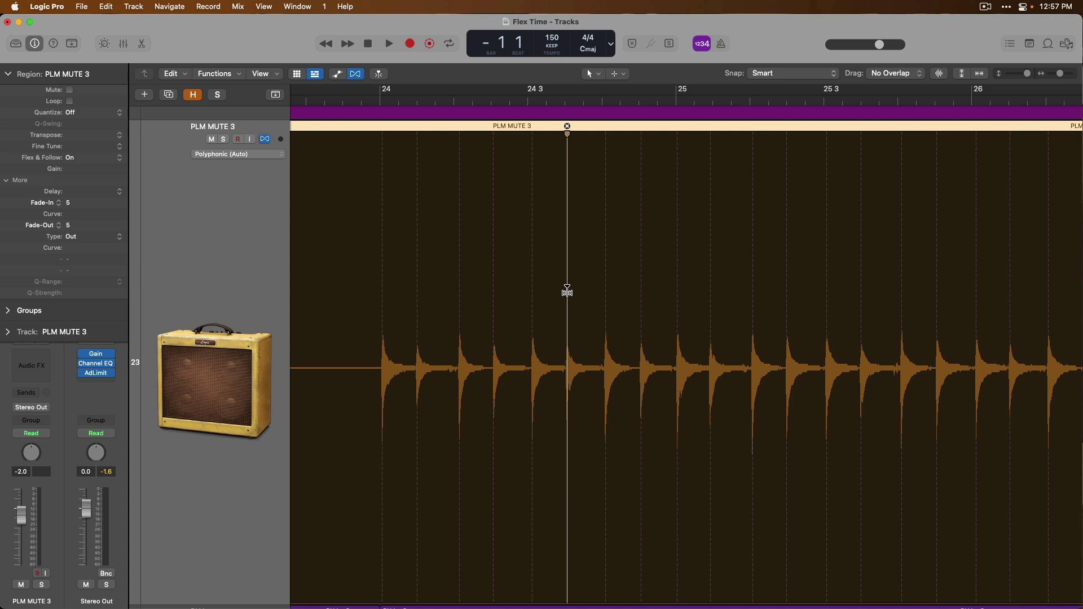
mouse_move(567, 290)
mouse_down()
mouse_move(613, 291)
mouse_move(518, 294)
mouse_up()
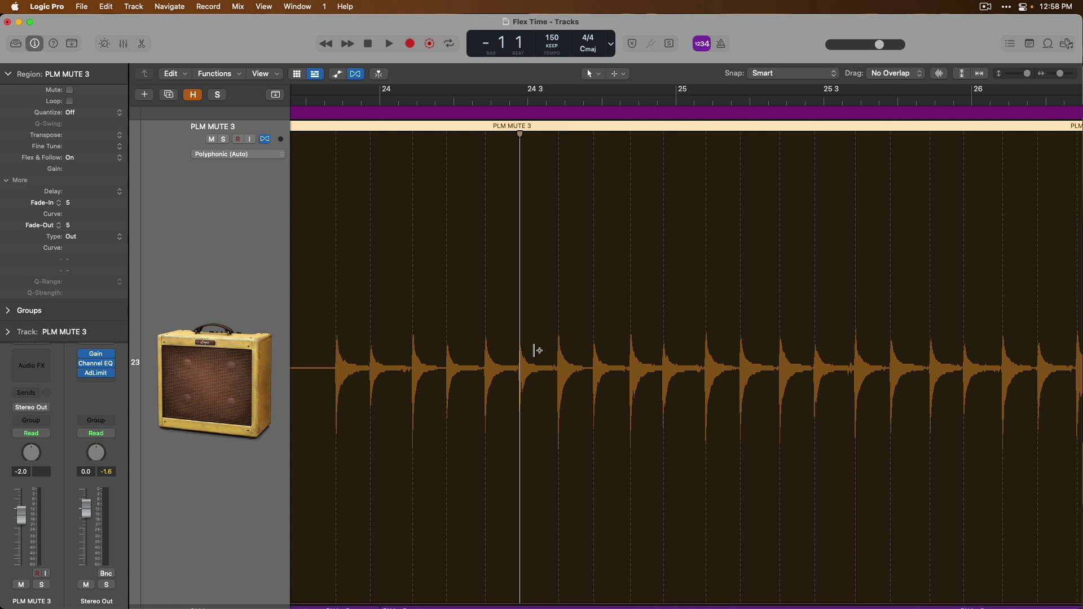
key(super+z)
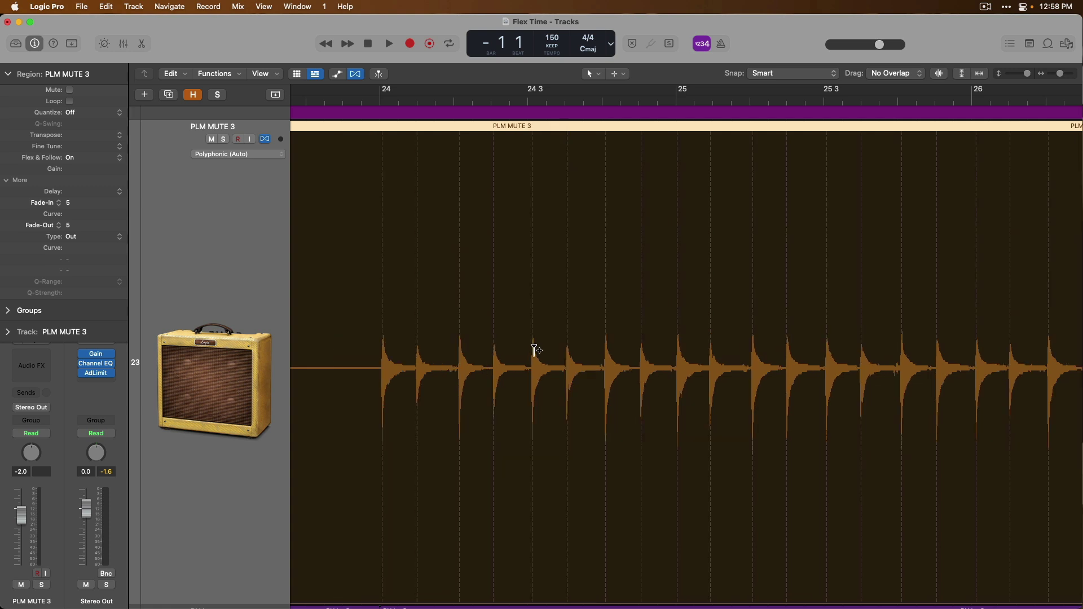
click(566, 436)
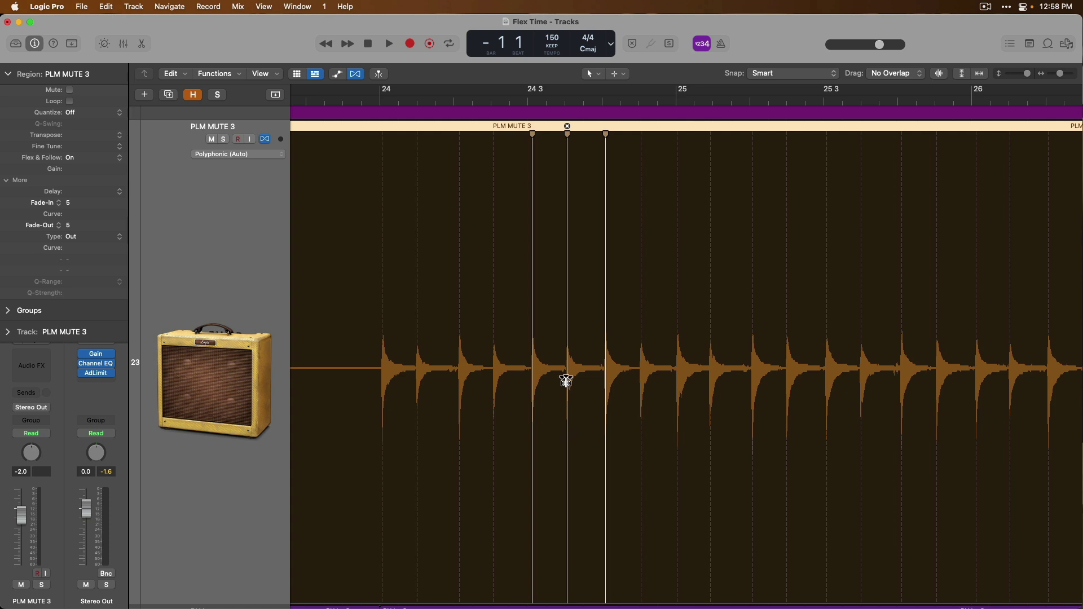
mouse_move(566, 336)
mouse_down()
mouse_move(583, 335)
mouse_move(548, 340)
mouse_move(567, 336)
mouse_move(572, 350)
mouse_up()
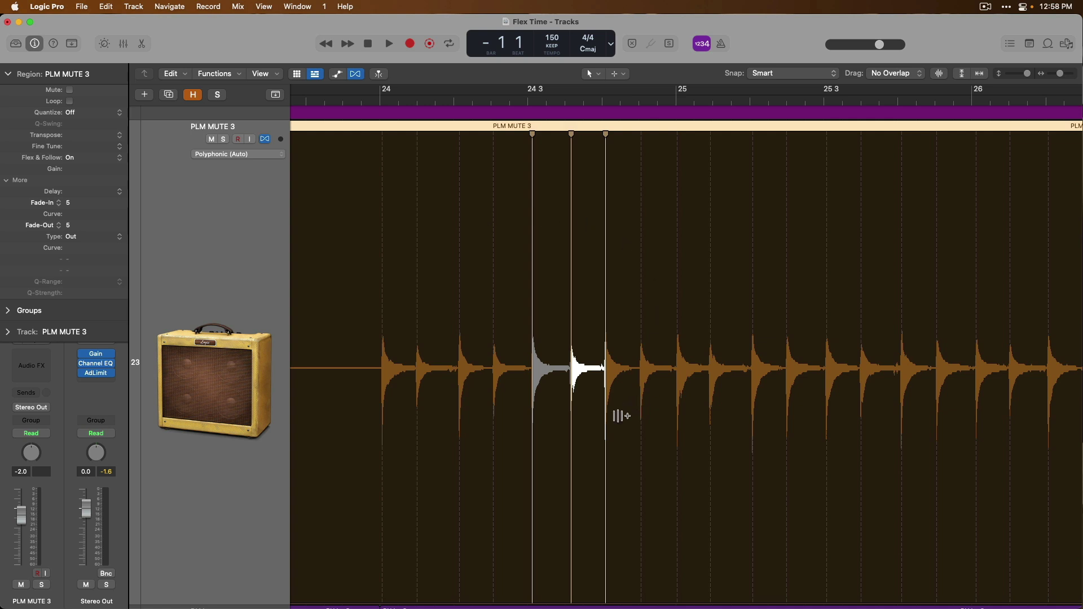
Add and remove further flex markers, trial-stretch the opening section, and undo back to the original timing.
click(641, 294)
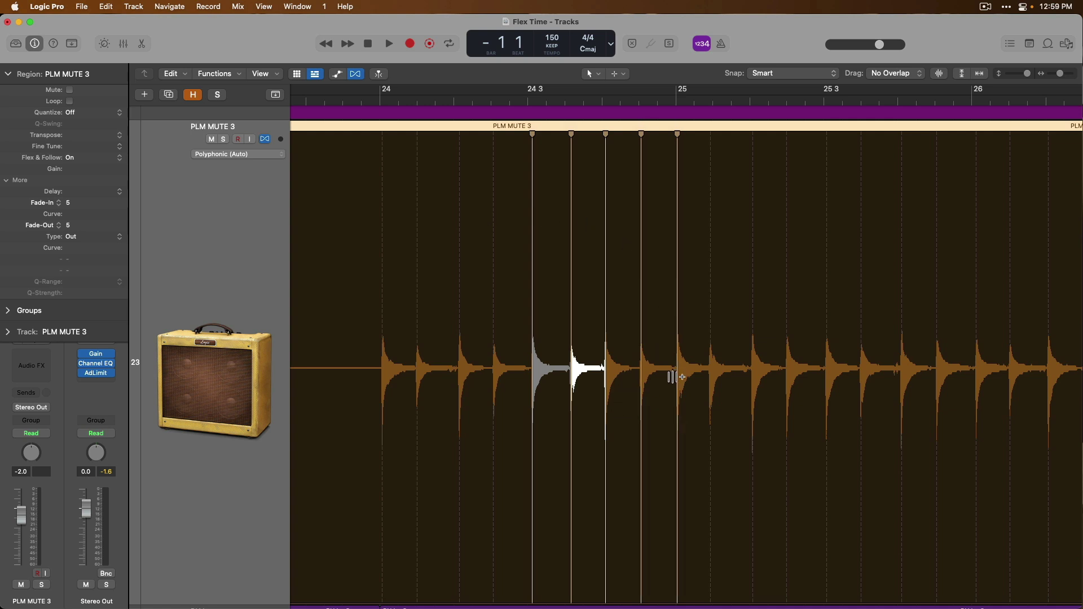
key(super+z)
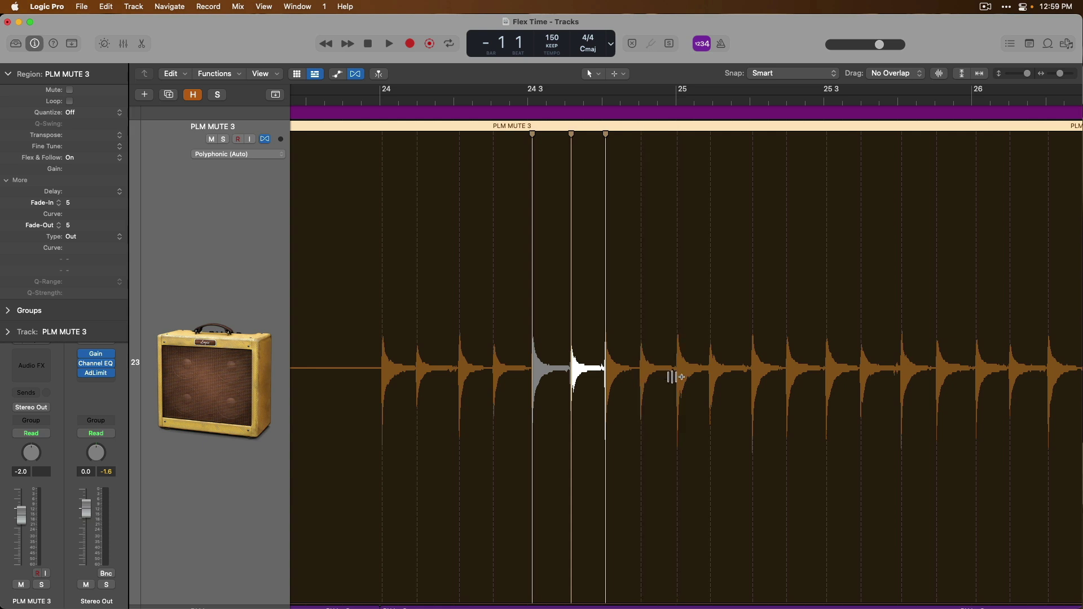
click(318, 296)
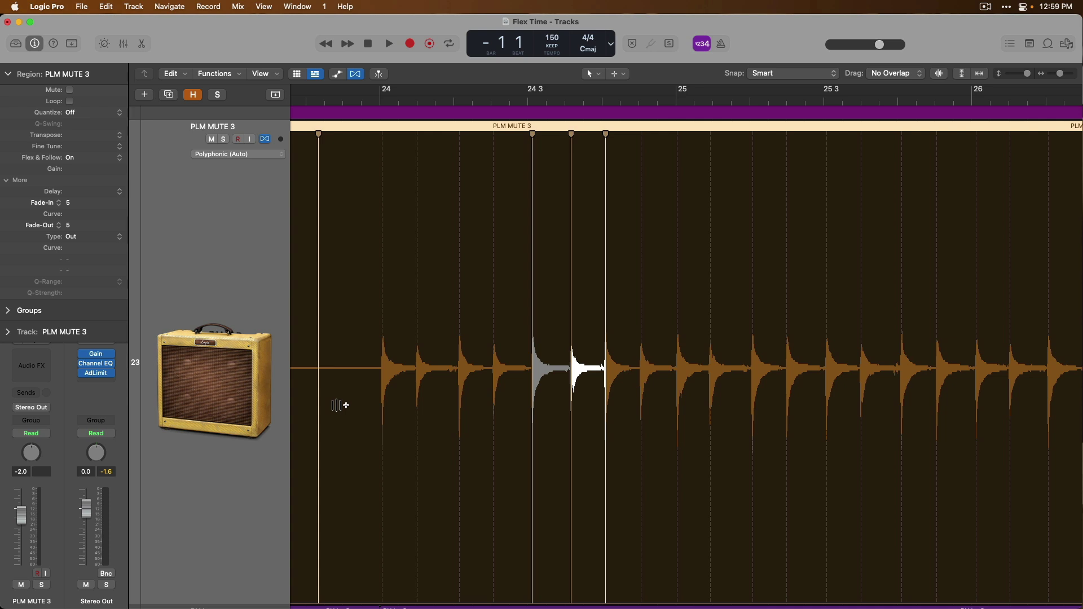
mouse_move(319, 278)
mouse_down()
mouse_move(374, 273)
mouse_move(304, 289)
mouse_up()
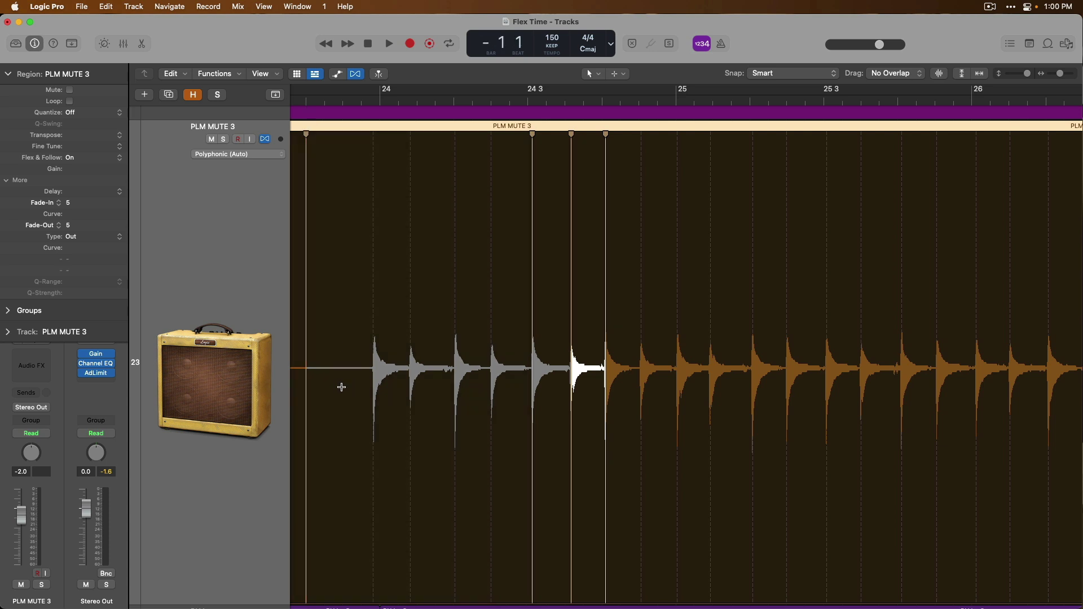
key(super+z)
key(super+z)
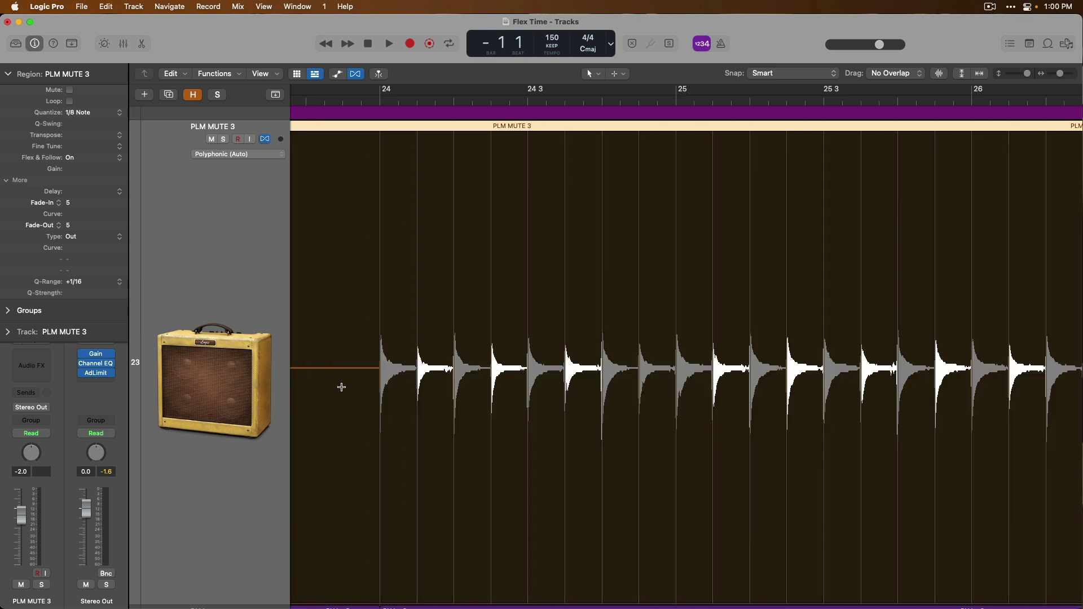
key(super+z)
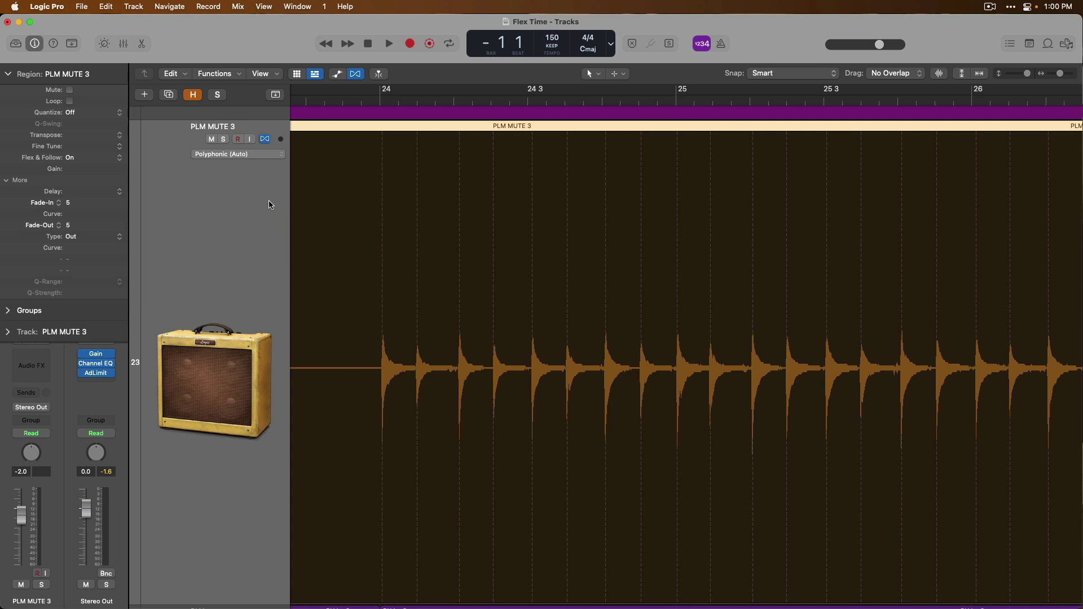
Solo PLM MUTE 3, play it with the metronome from bar 24 to bar 28, then zoom into bars 24–25.
click(229, 141)
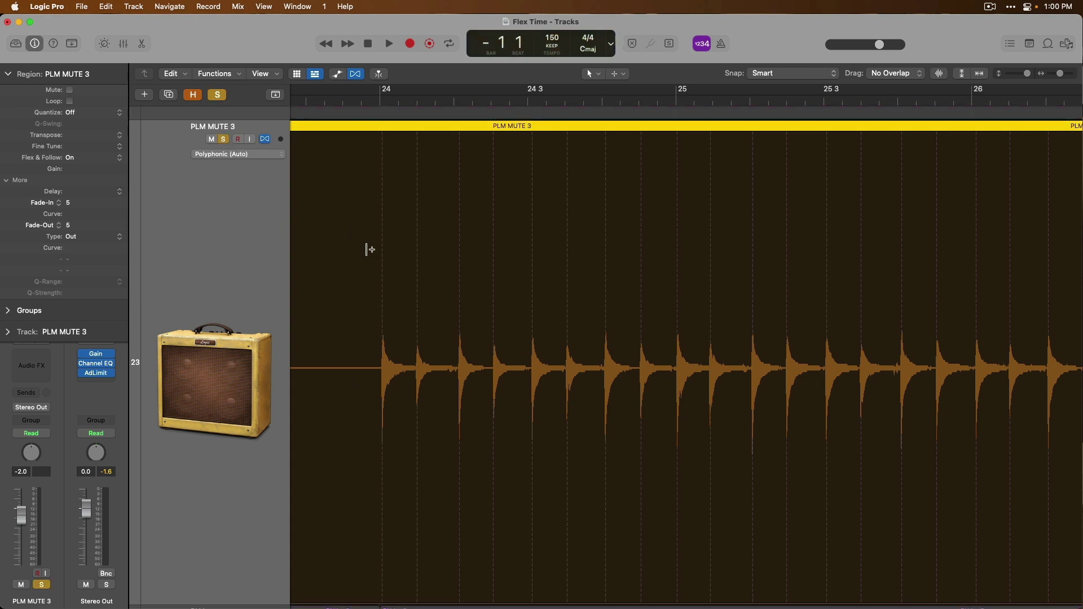
click(380, 102)
key(k)
key(space)
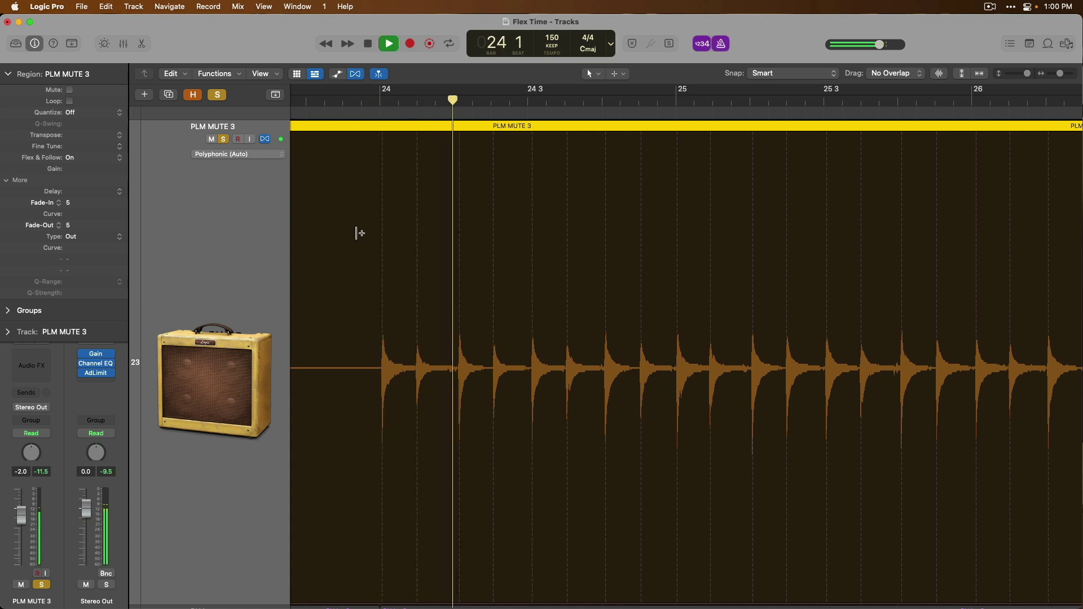
key(super+Left)
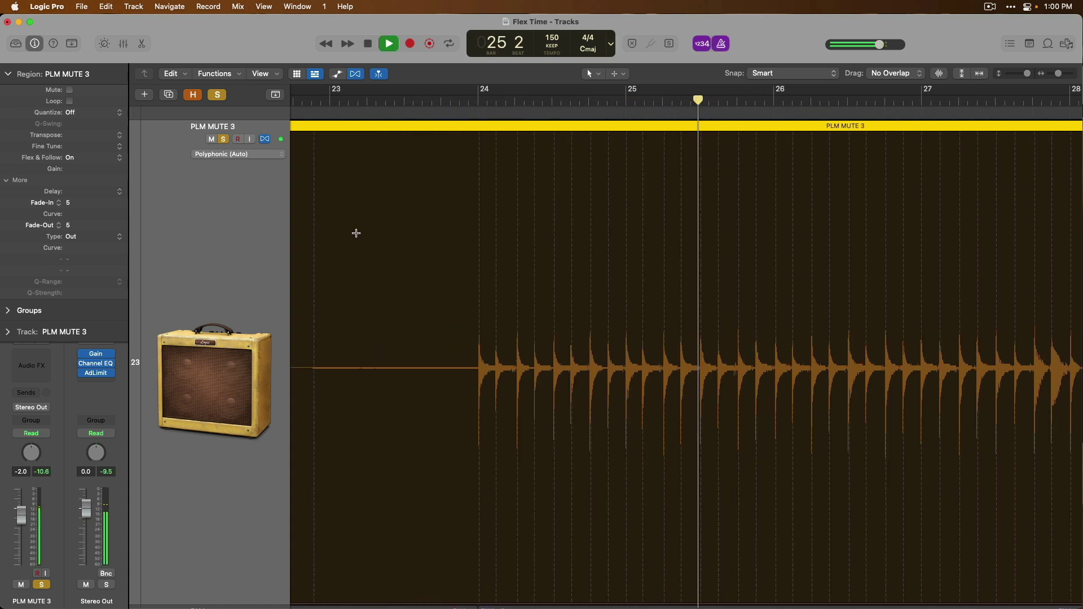
key(super+Left)
scroll(356, 233, left, 3)
scroll(356, 233, right, 1)
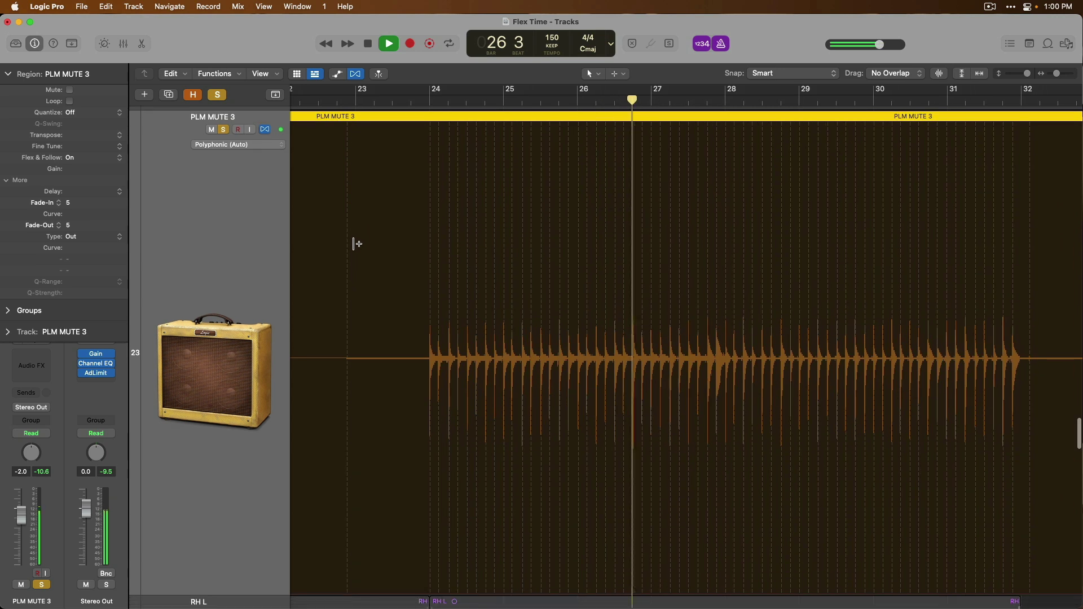
scroll(387, 249, up, 1)
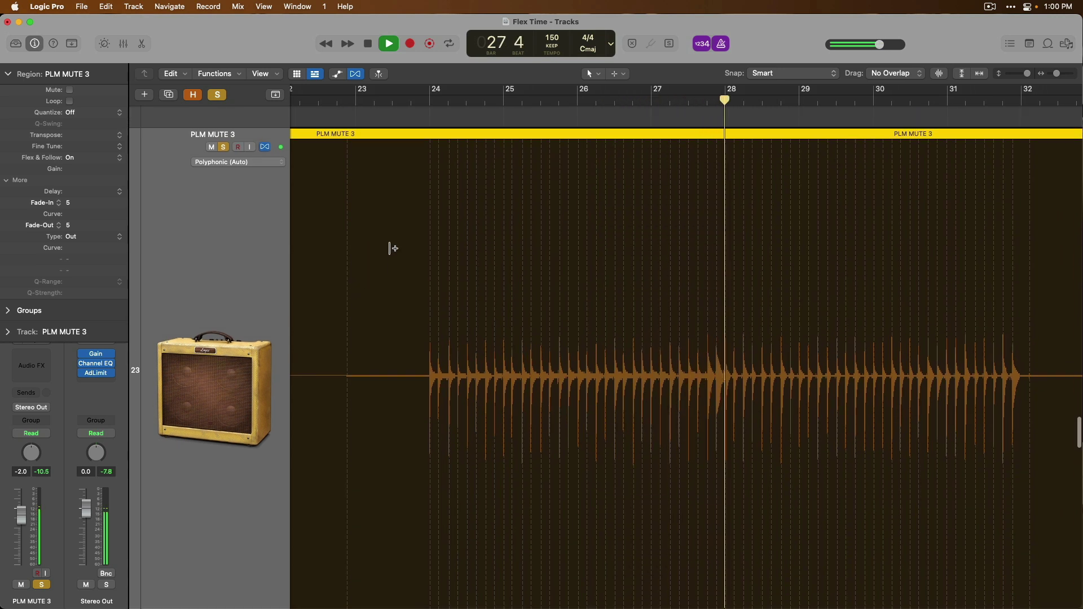
key(space)
drag(411, 254, 555, 451)
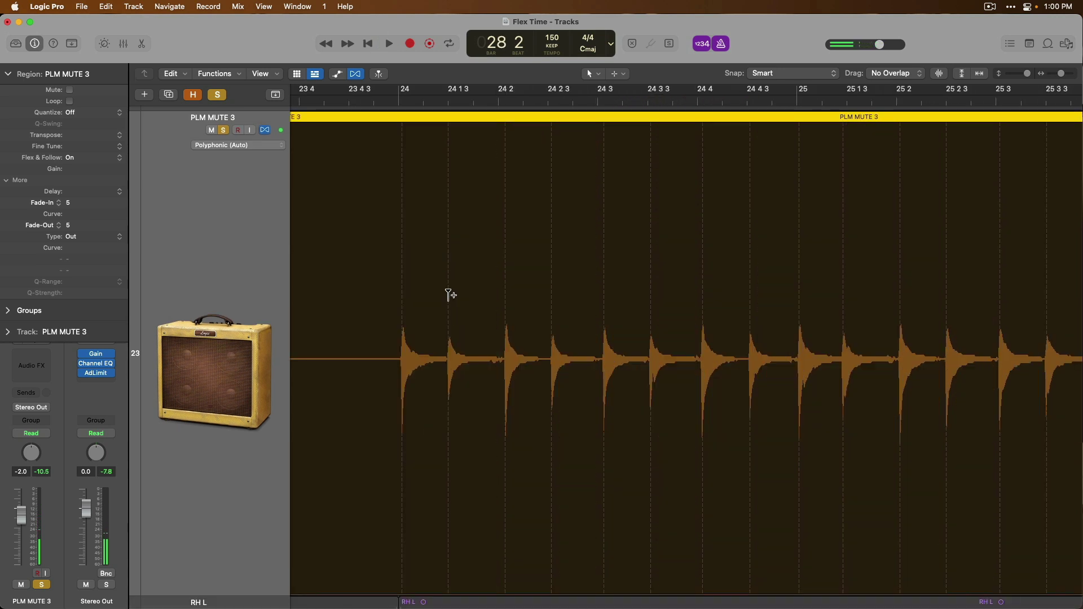
Add flex markers across bar 24's hits, pushing two transients later and pulling one earlier.
click(450, 412)
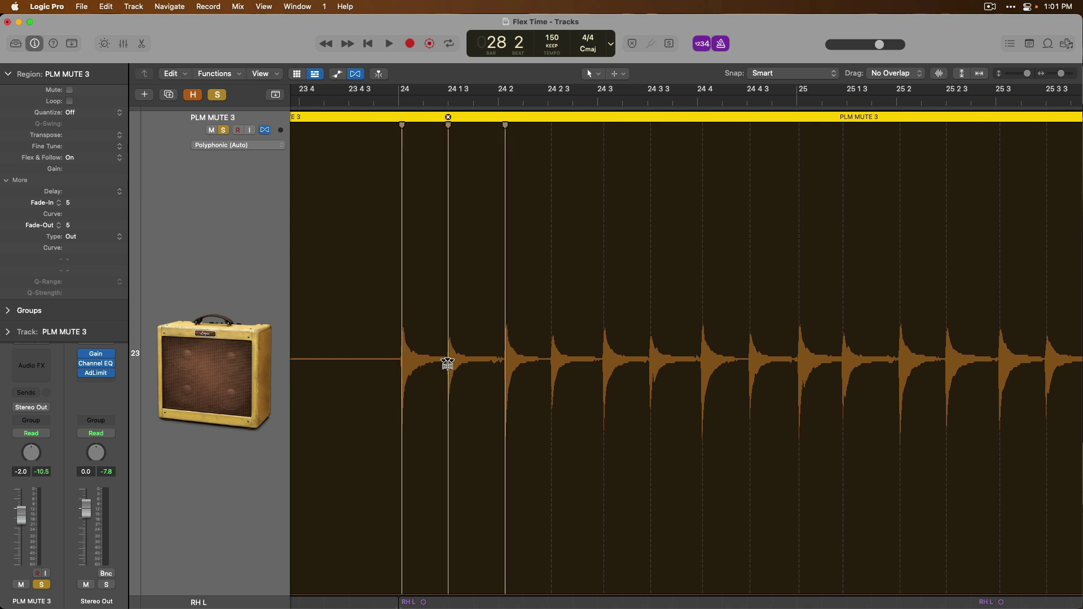
drag(453, 273, 472, 266)
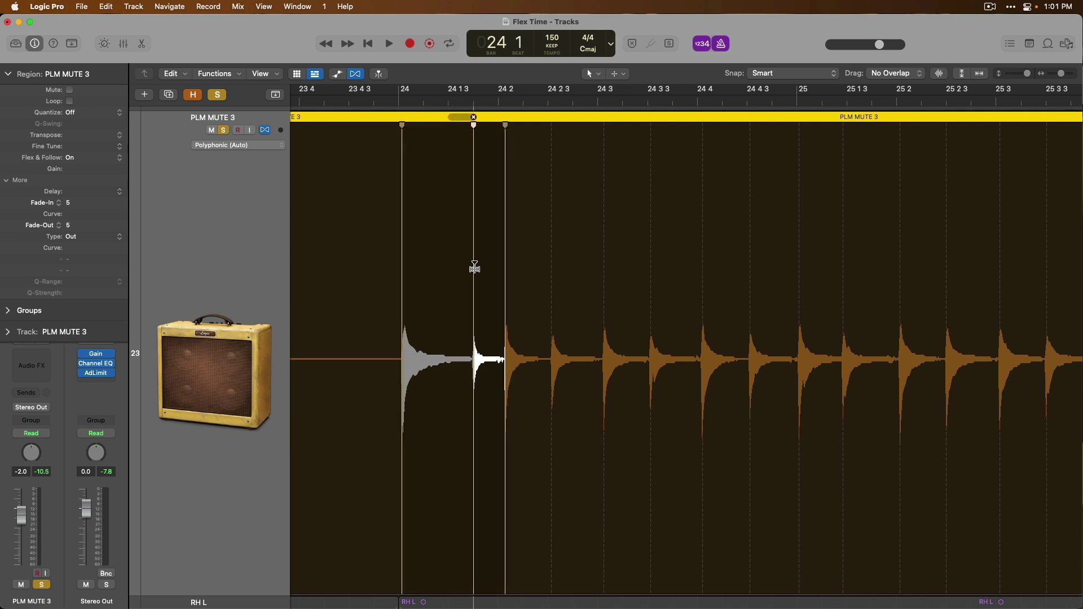
click(606, 442)
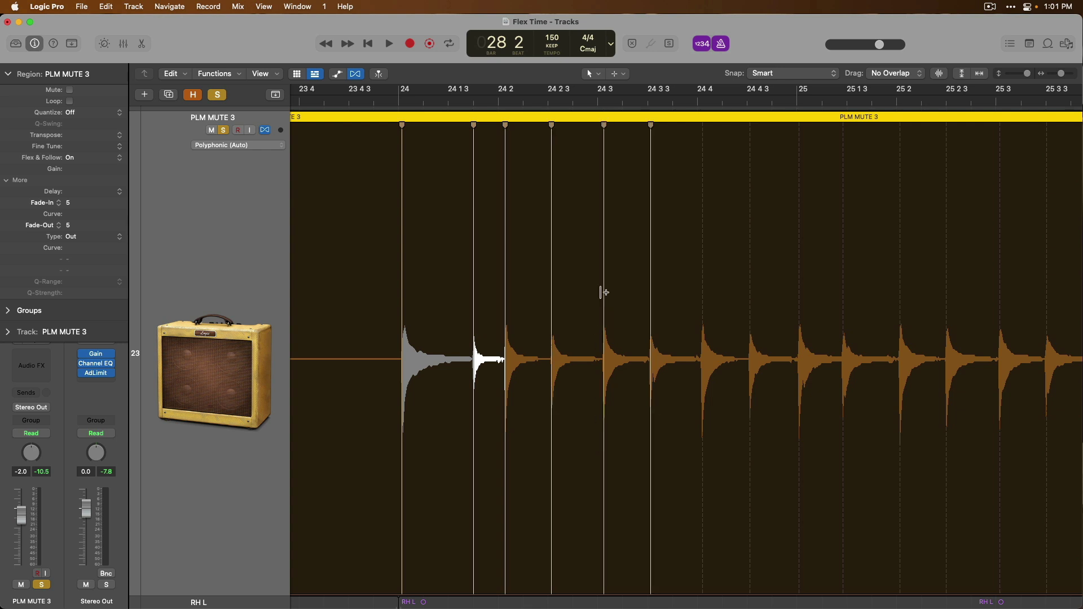
drag(601, 286, 631, 278)
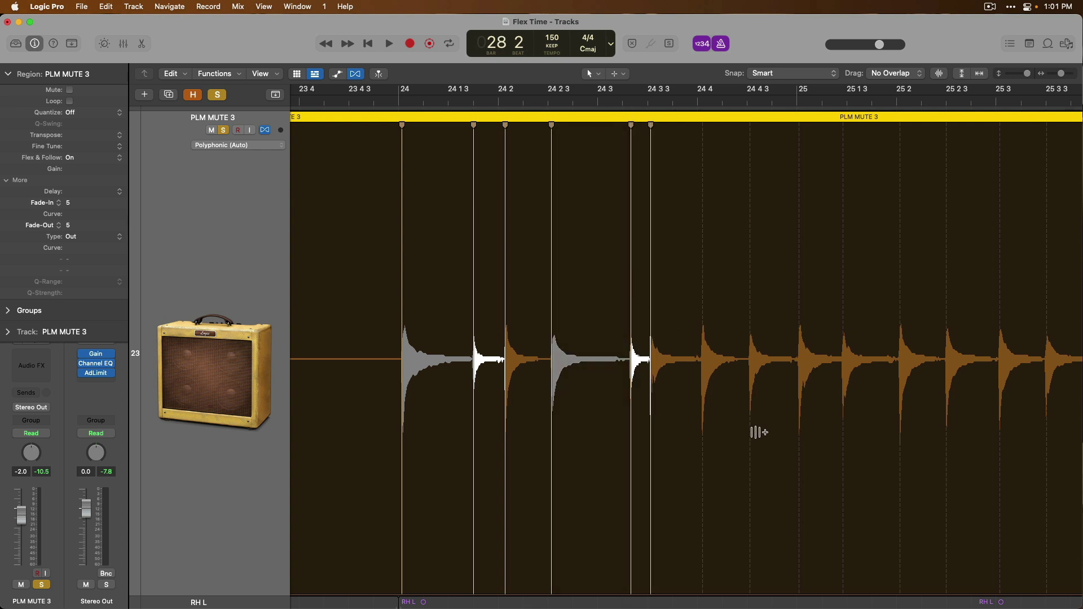
click(752, 417)
drag(751, 278, 731, 278)
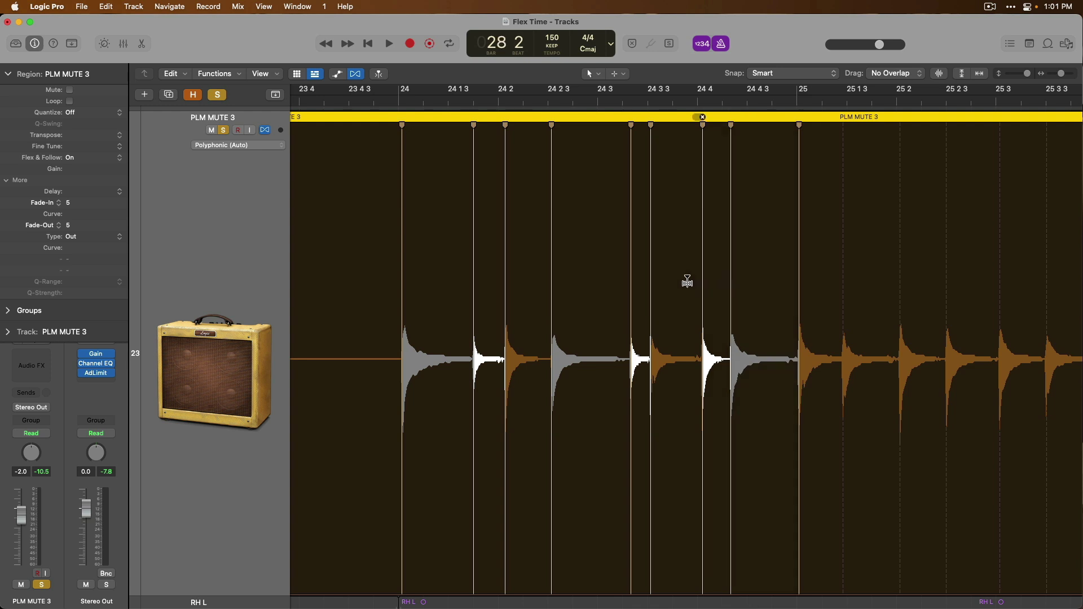
Play the flexed passage from bar 23 4, then zoom out to bars 22–32.
click(322, 104)
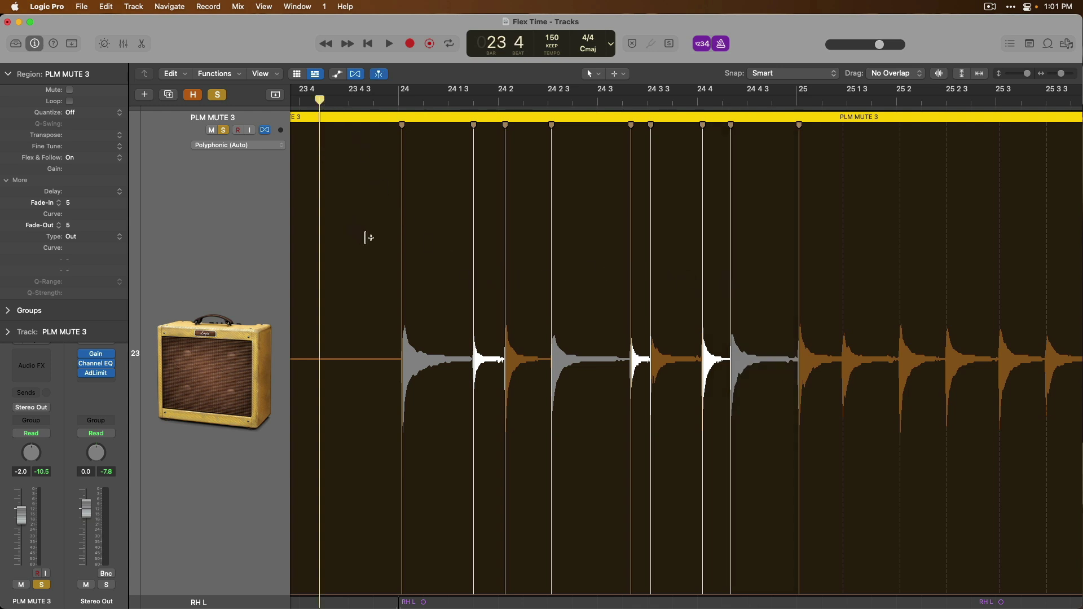
key(space)
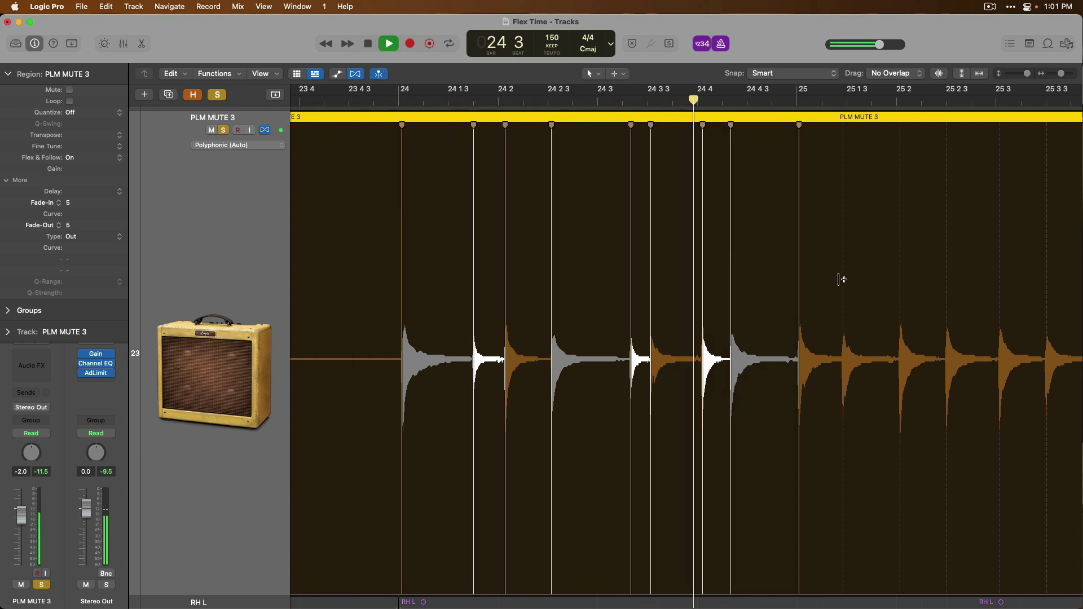
key(space)
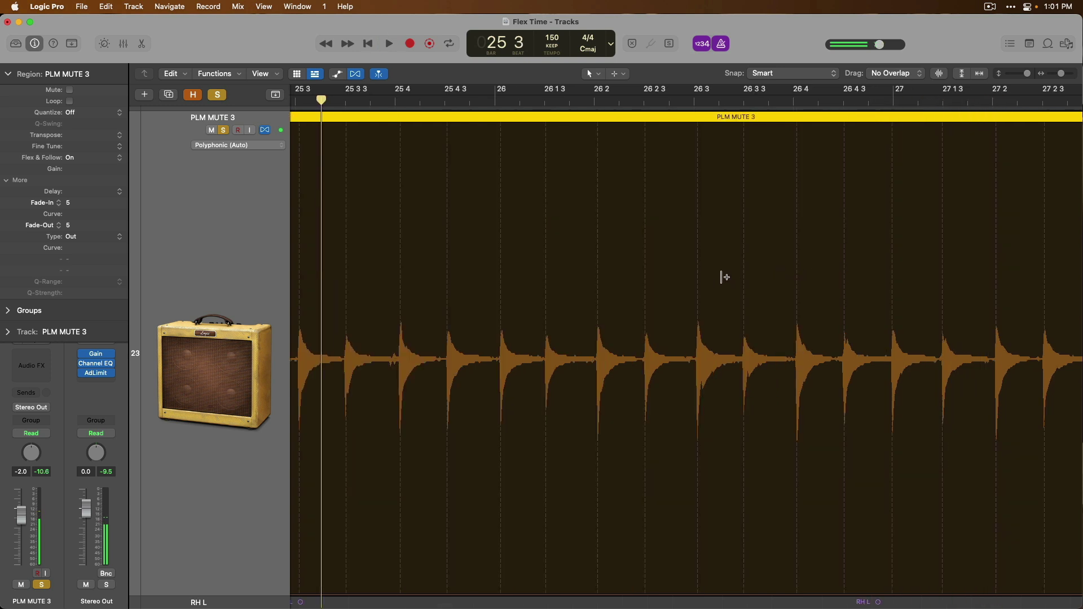
key(z)
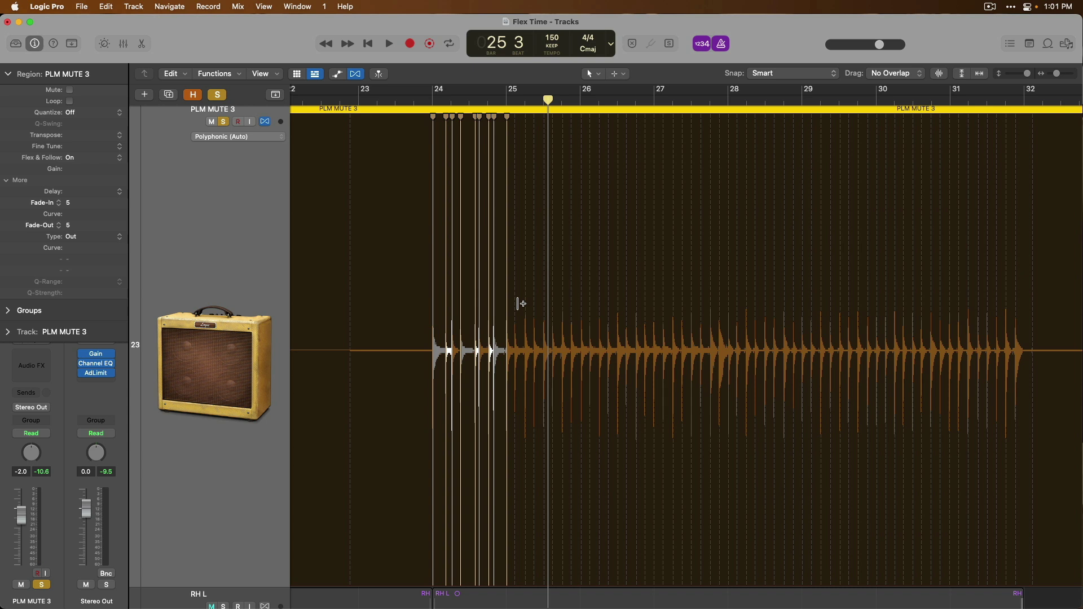
Pull the hit at 24 2 earlier toward 24 1 3, then clear every flex marker with the Eraser tool.
drag(423, 215, 521, 353)
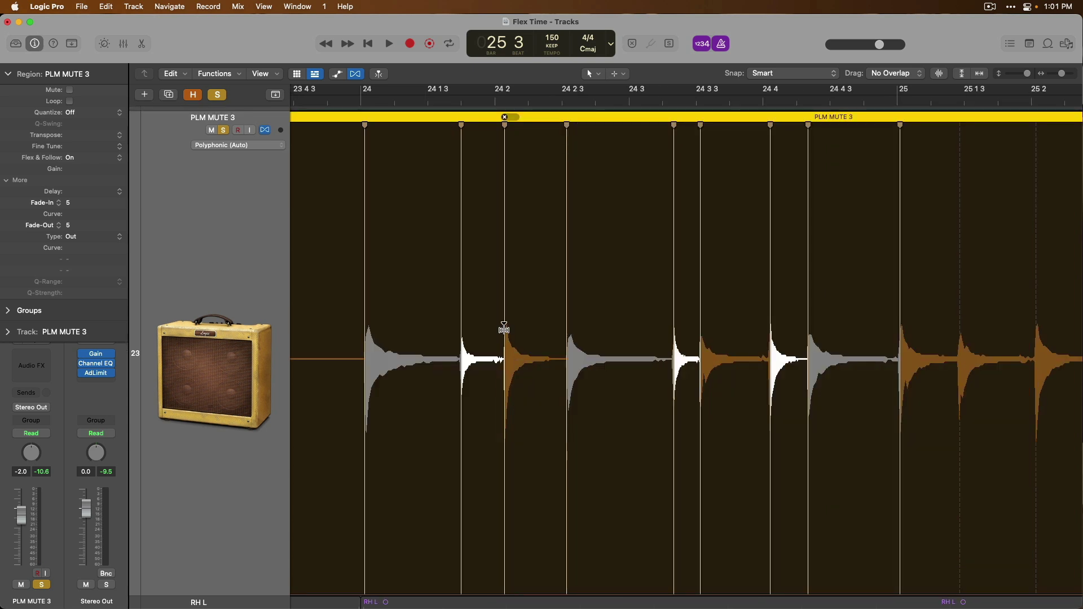
drag(457, 231, 424, 237)
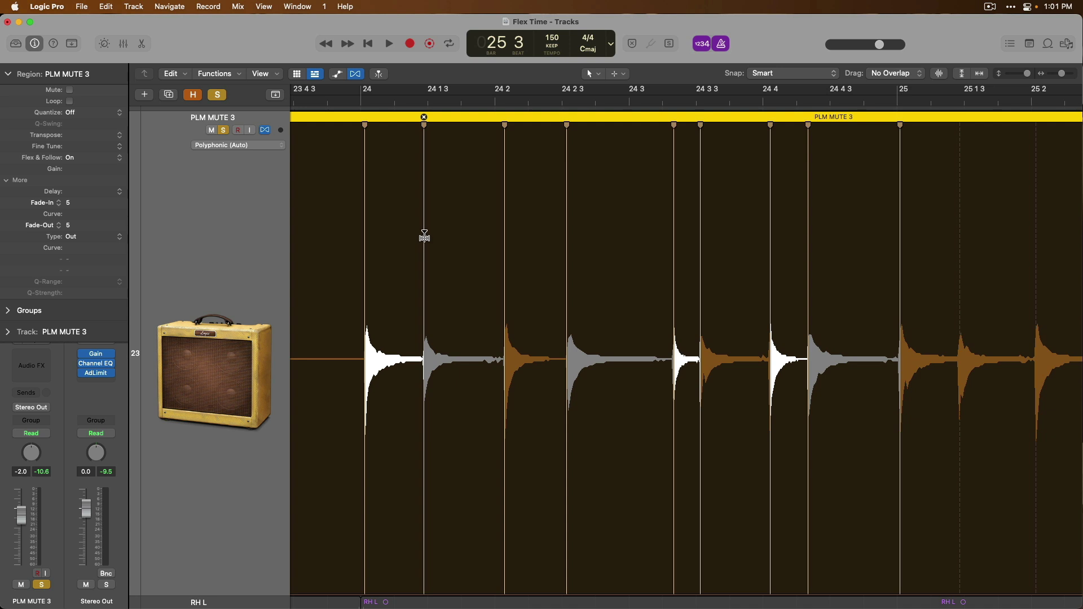
drag(424, 237, 426, 236)
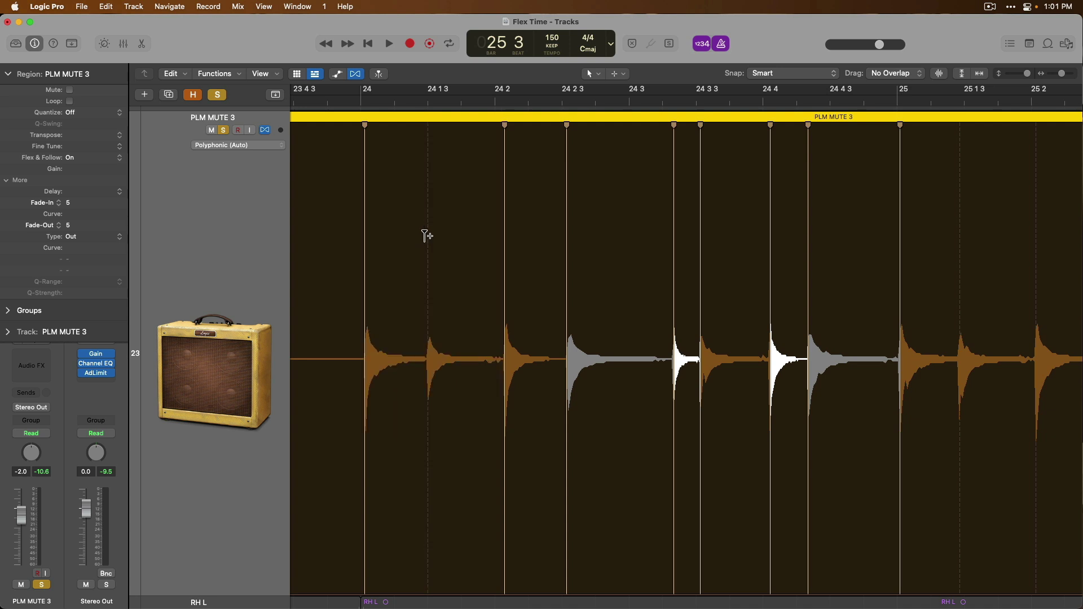
key(t)
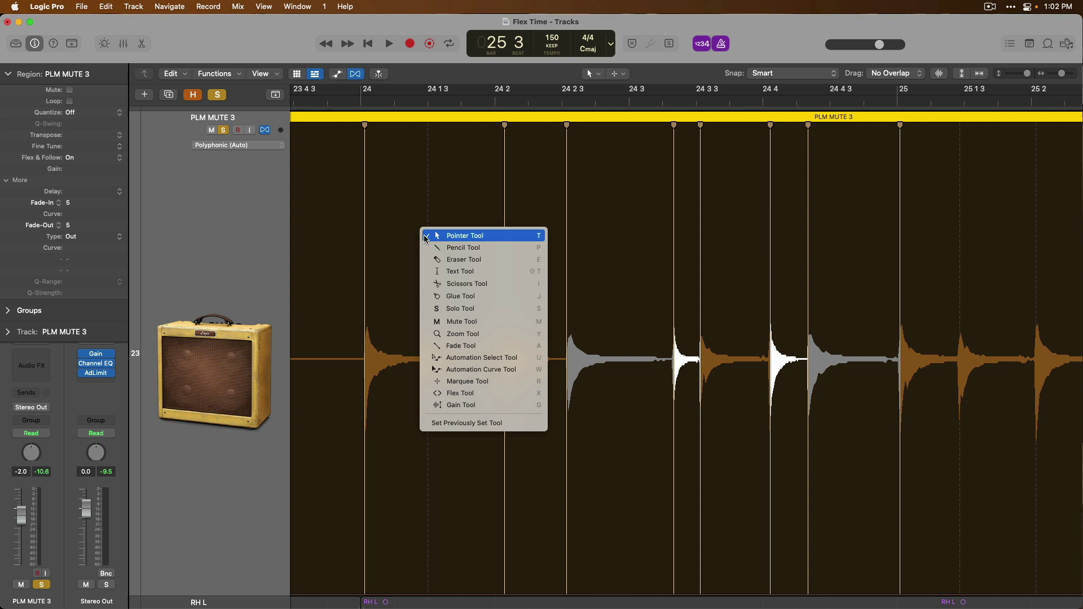
click(447, 260)
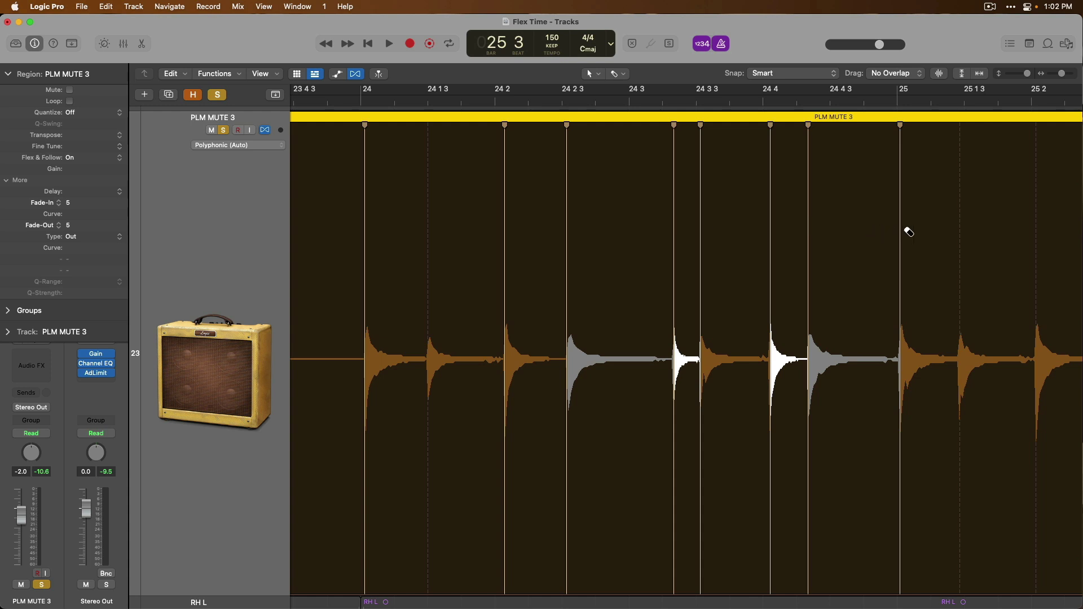
super+click(910, 231)
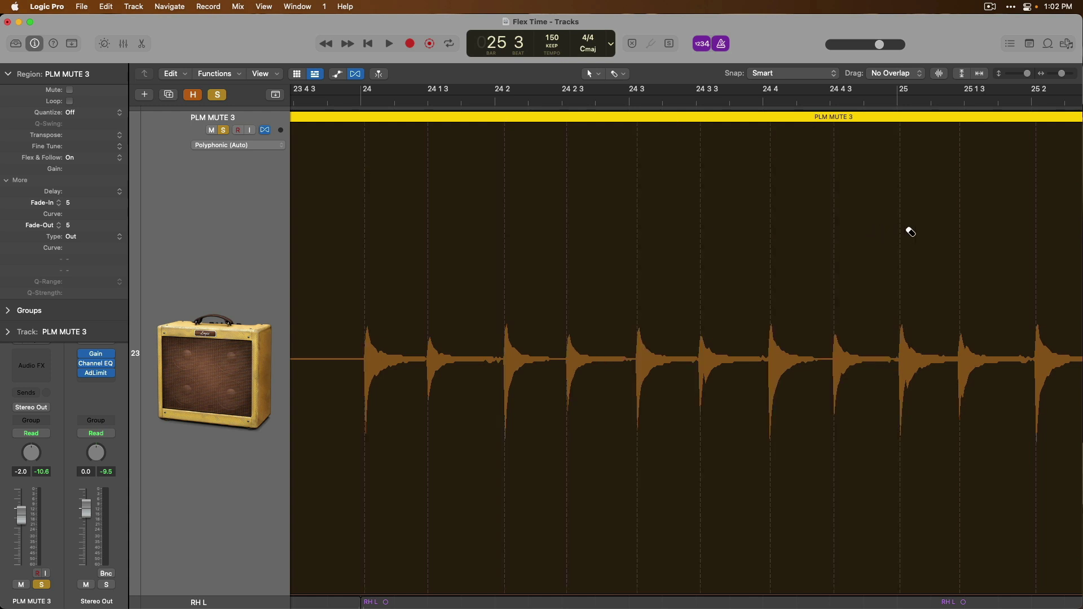
Zoom in on the hit near 24 4 and place a flex marker at its onset, fine-tuning the position.
click(770, 224)
ctrl+alt+drag(760, 217, 802, 326)
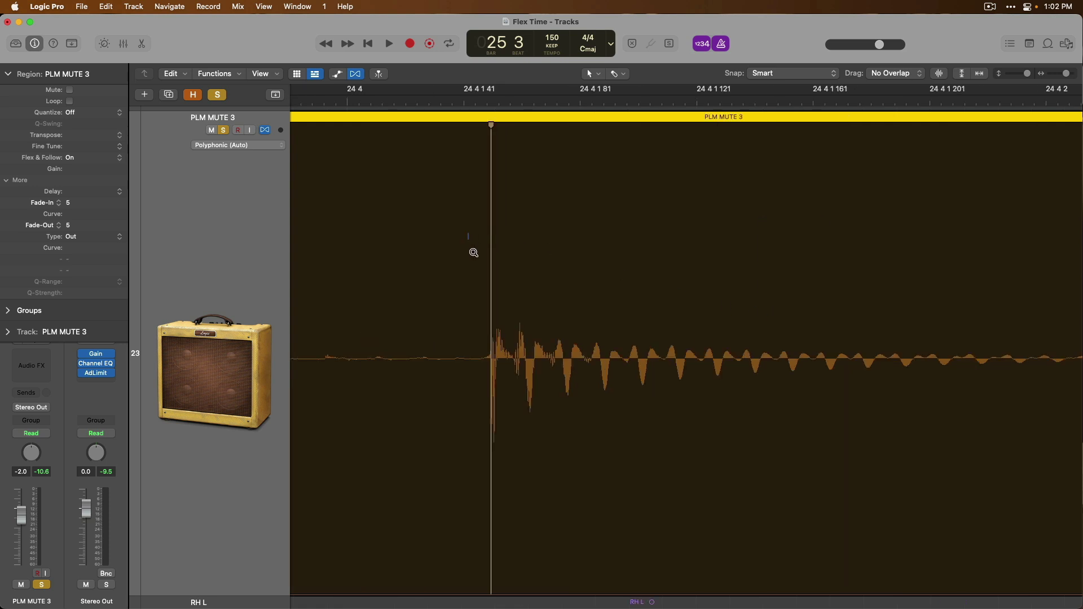
mouse_move(467, 232)
ctrl+alt+mouse_down()
mouse_move(531, 343)
mouse_move(535, 333)
ctrl+alt+mouse_up()
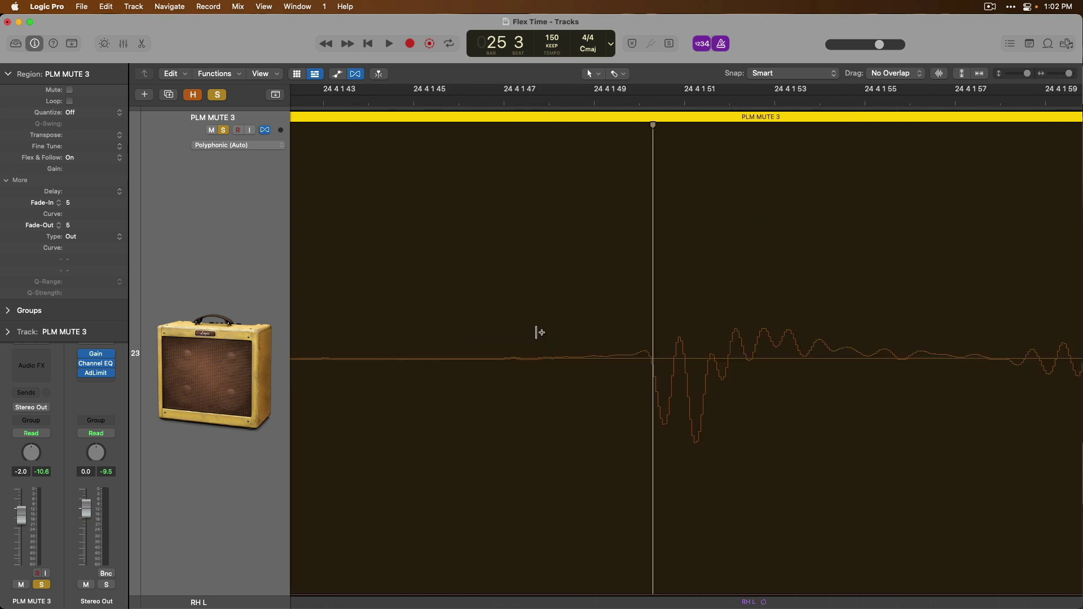
click(664, 286)
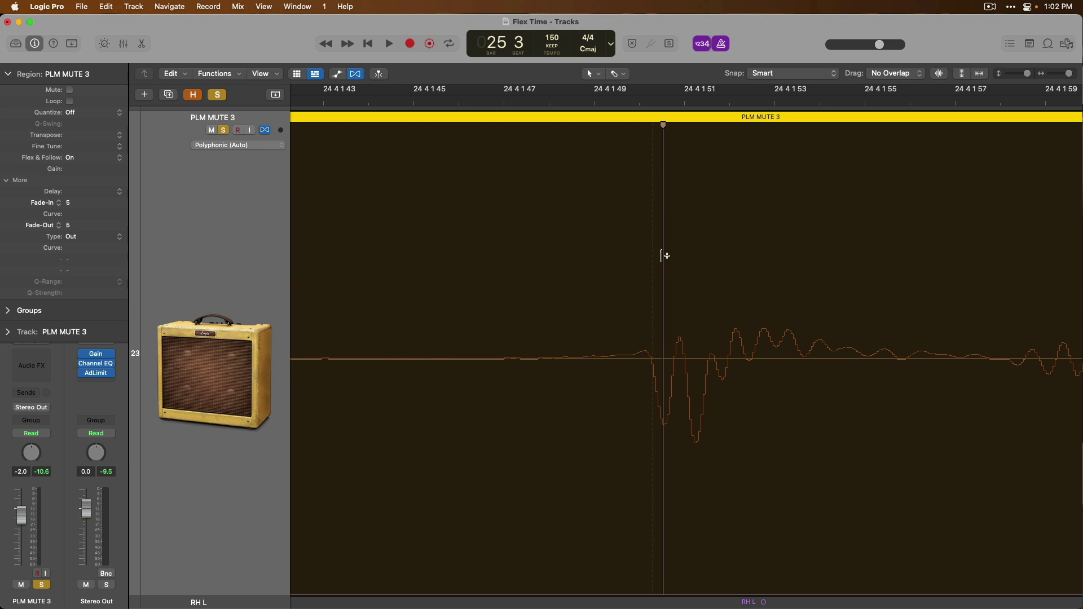
drag(662, 254, 503, 272)
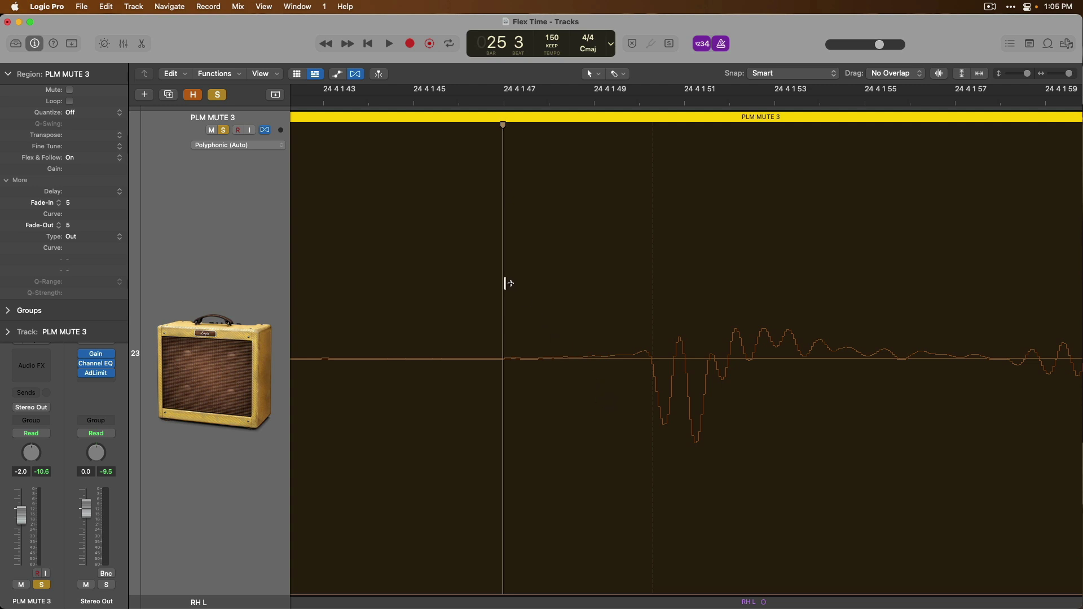
drag(505, 283, 662, 286)
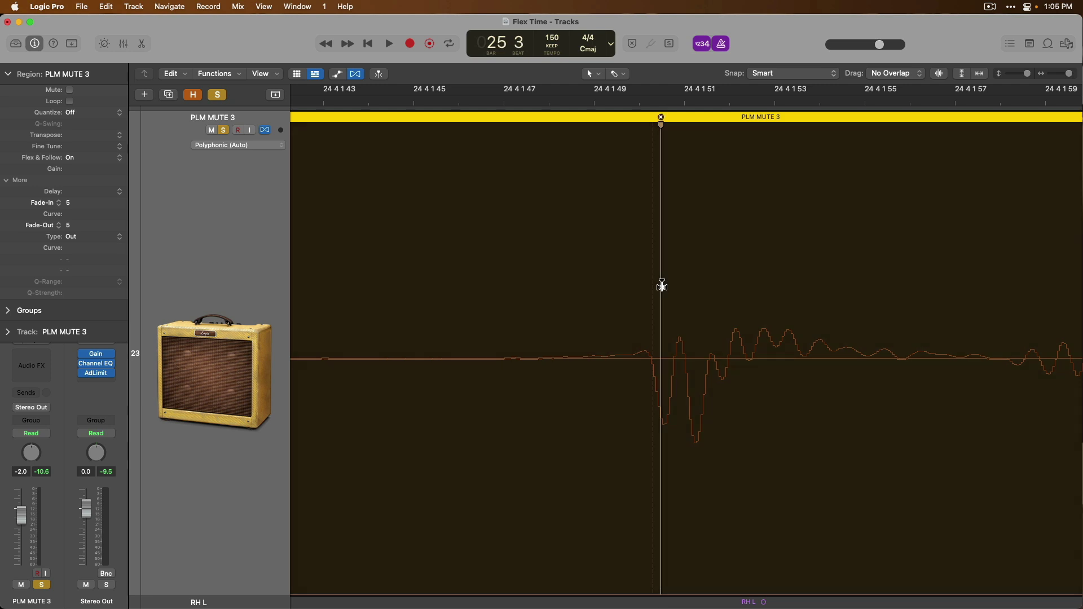
drag(662, 286, 502, 318)
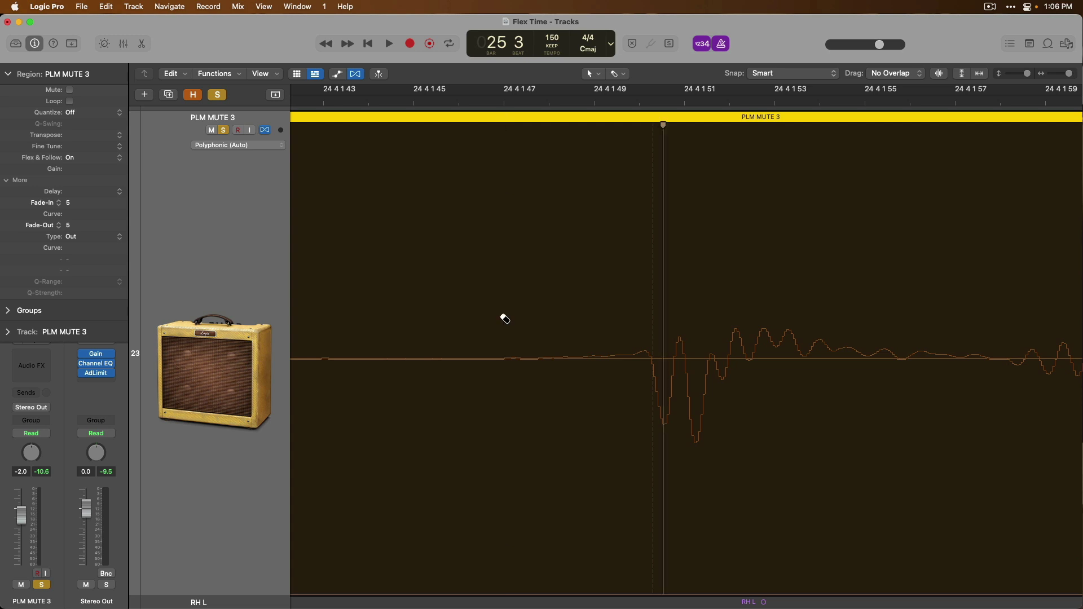
Select the regions, enable flex on all tracks at once, and zoom in on OH and KCK.
key(super+a)
key(z)
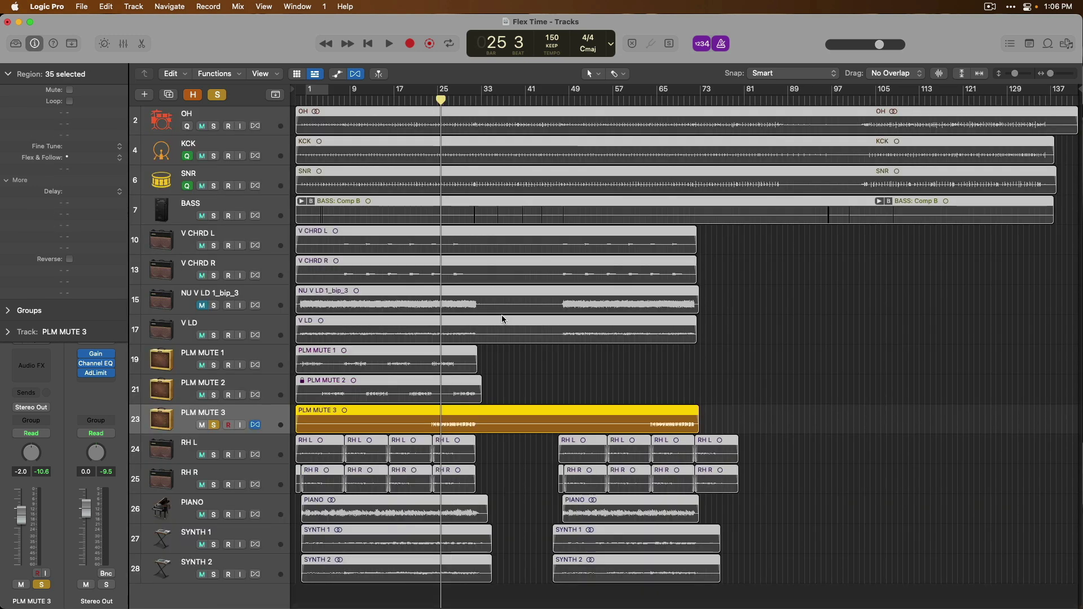
click(509, 345)
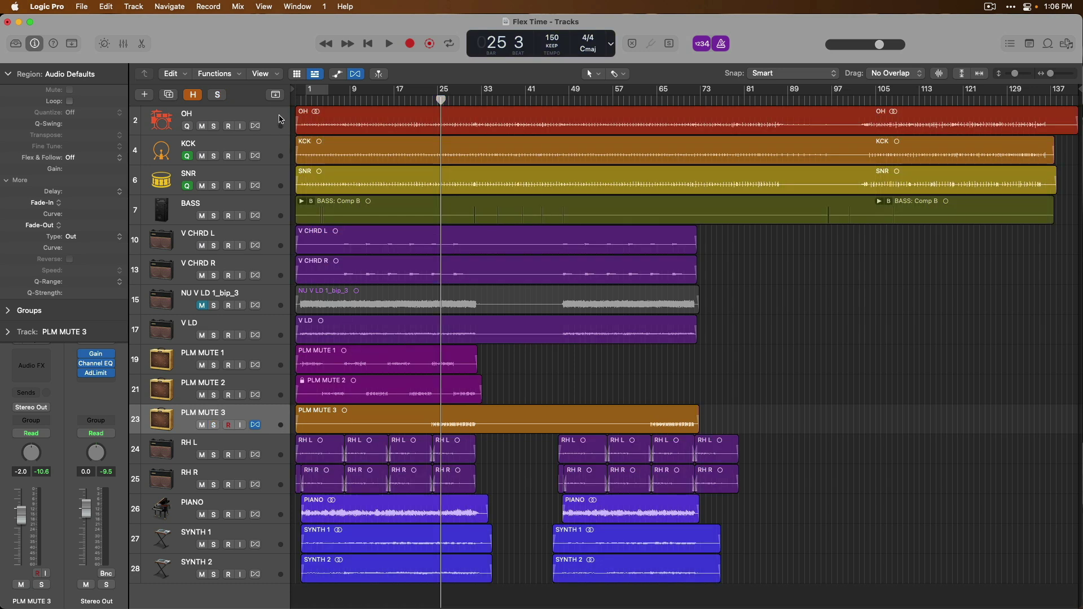
drag(280, 119, 276, 168)
shift+click(275, 578)
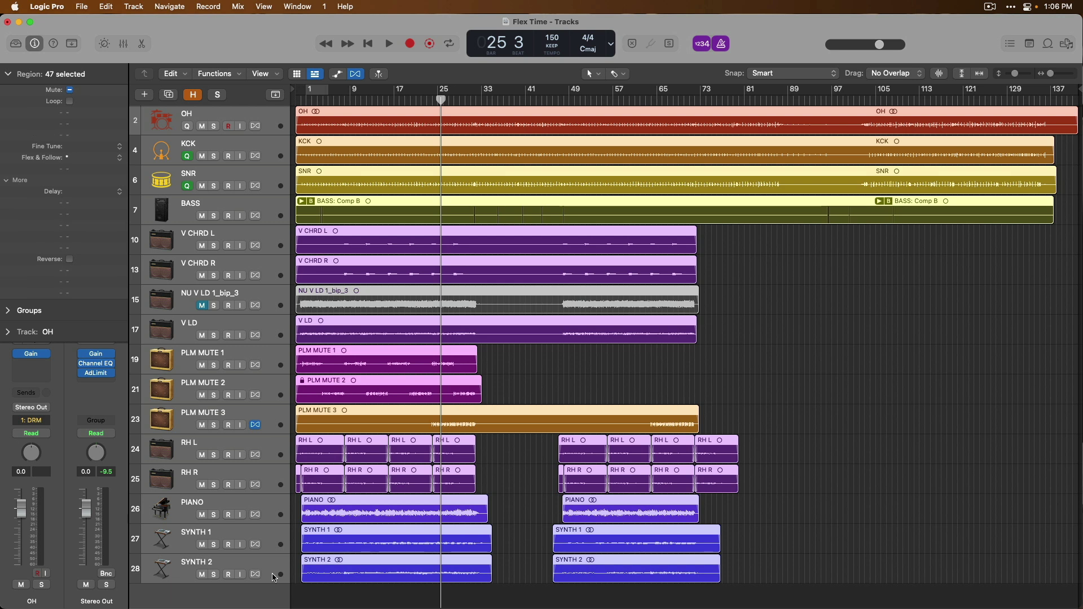
click(256, 456)
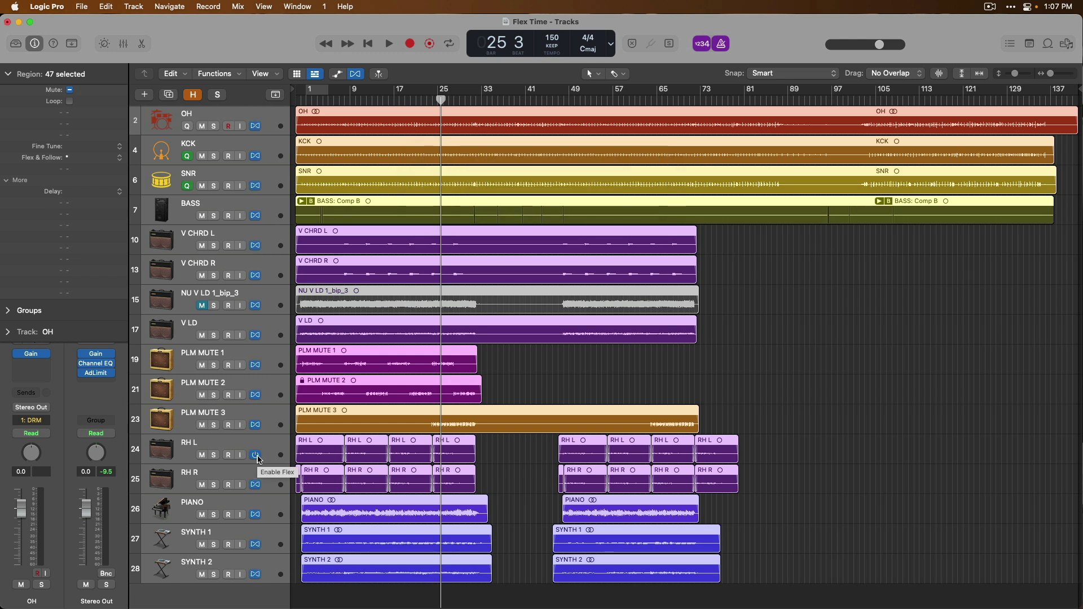
drag(716, 319, 292, 106)
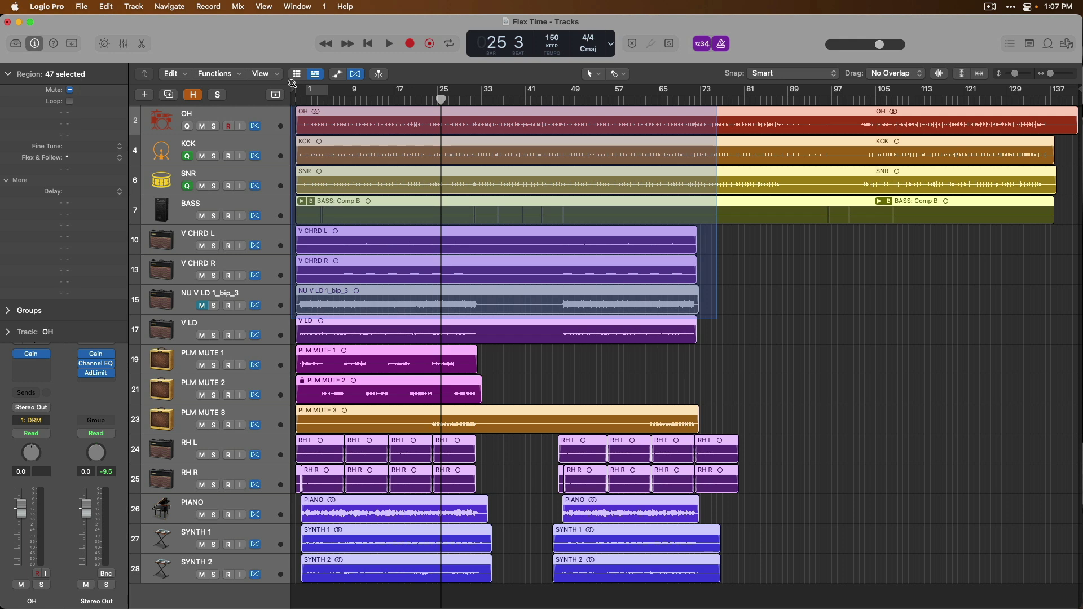
Zoom in on the OH and KCK regions, then scroll down and across the tracks.
drag(455, 217, 292, 107)
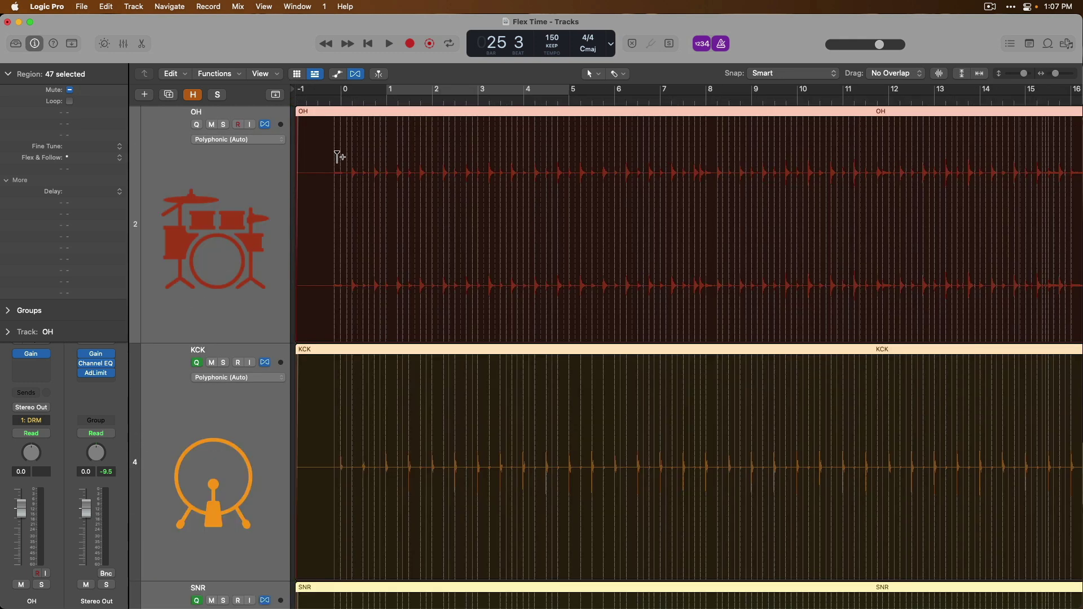
drag(342, 169, 441, 441)
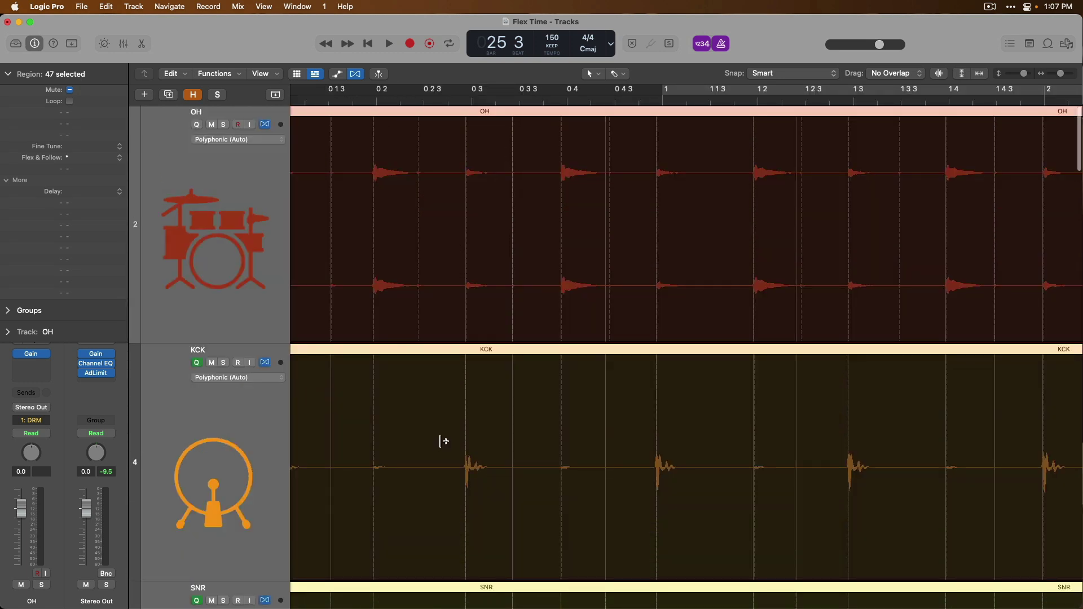
scroll(443, 442, down, 3)
scroll(441, 441, down, 9)
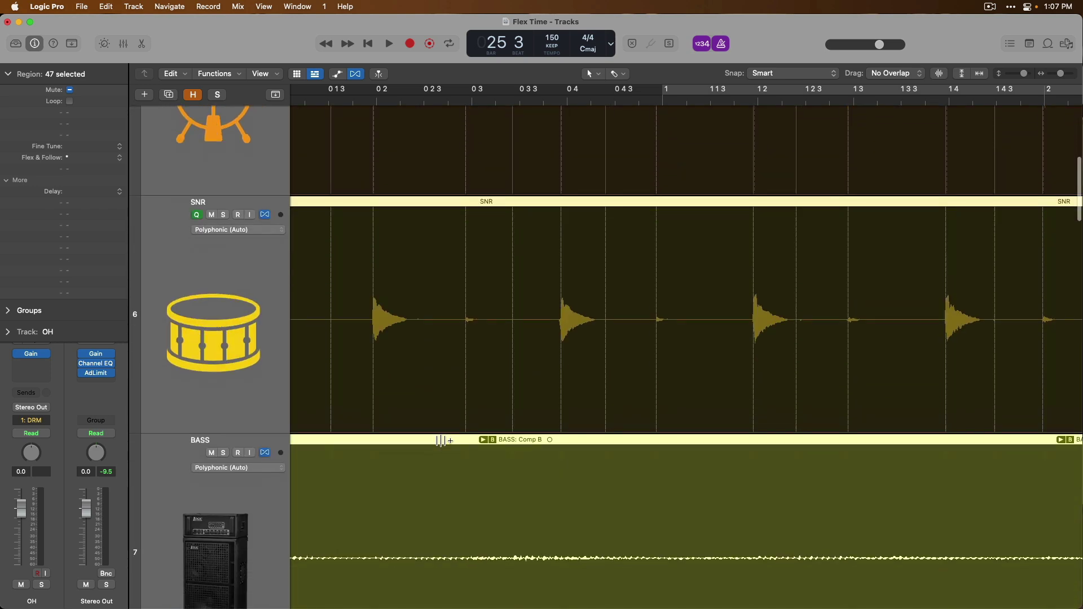
scroll(442, 439, down, 6)
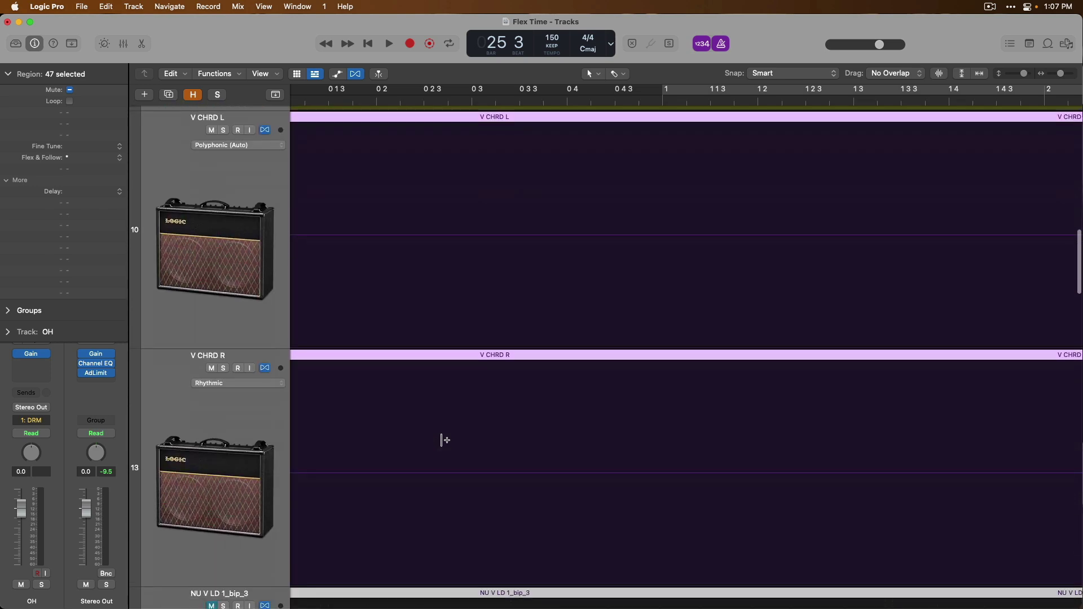
ctrl+alt+click(460, 430)
scroll(471, 429, down, 4)
scroll(482, 428, down, 10)
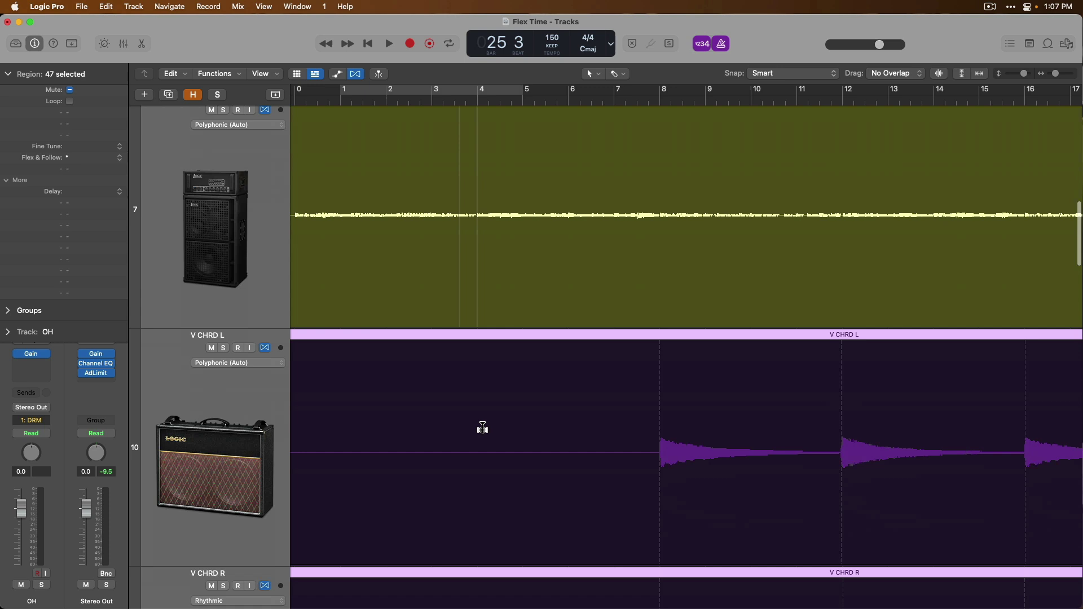
scroll(484, 428, right, 5)
scroll(484, 427, down, 4)
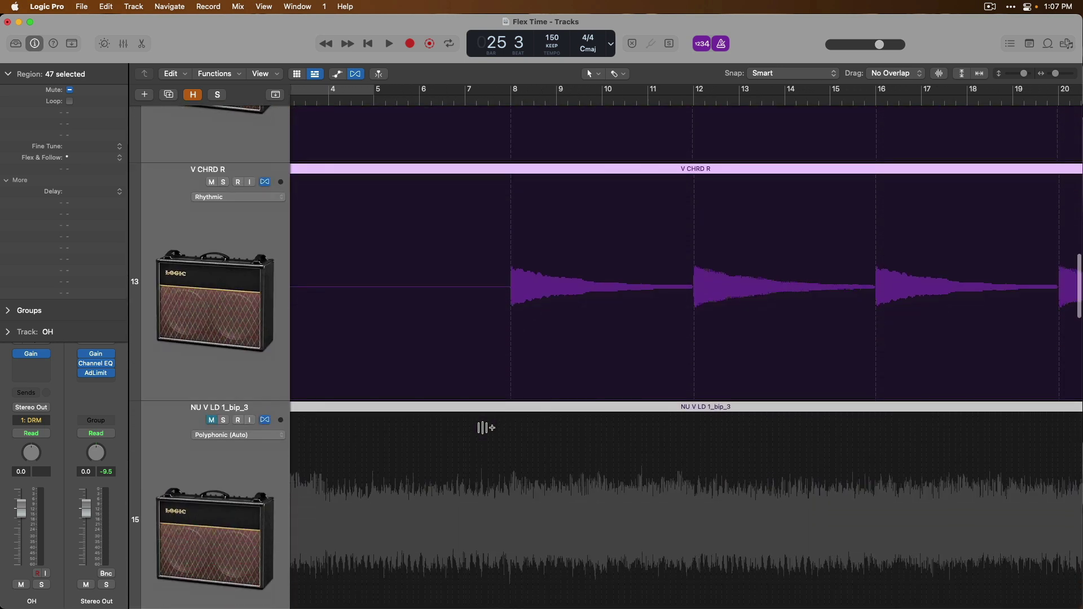
scroll(483, 427, down, 4)
scroll(484, 427, left, 3)
scroll(484, 428, left, 2)
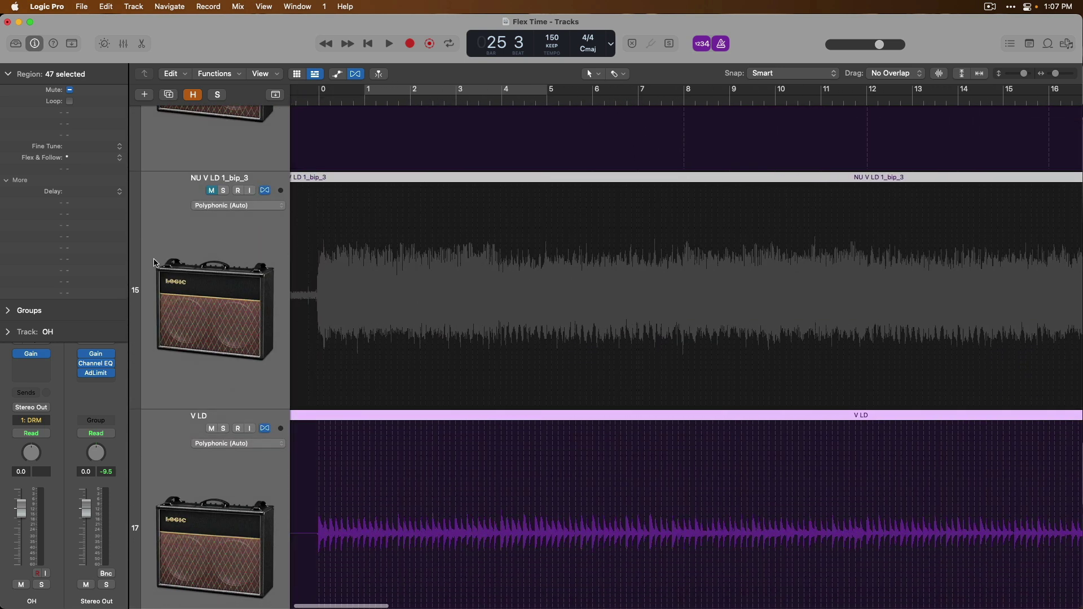
Zoom in on RH L, RH R and PIANO around bars 6–12, then zoom back out.
click(310, 218)
ctrl+alt+click(310, 218)
scroll(375, 184, down, 10)
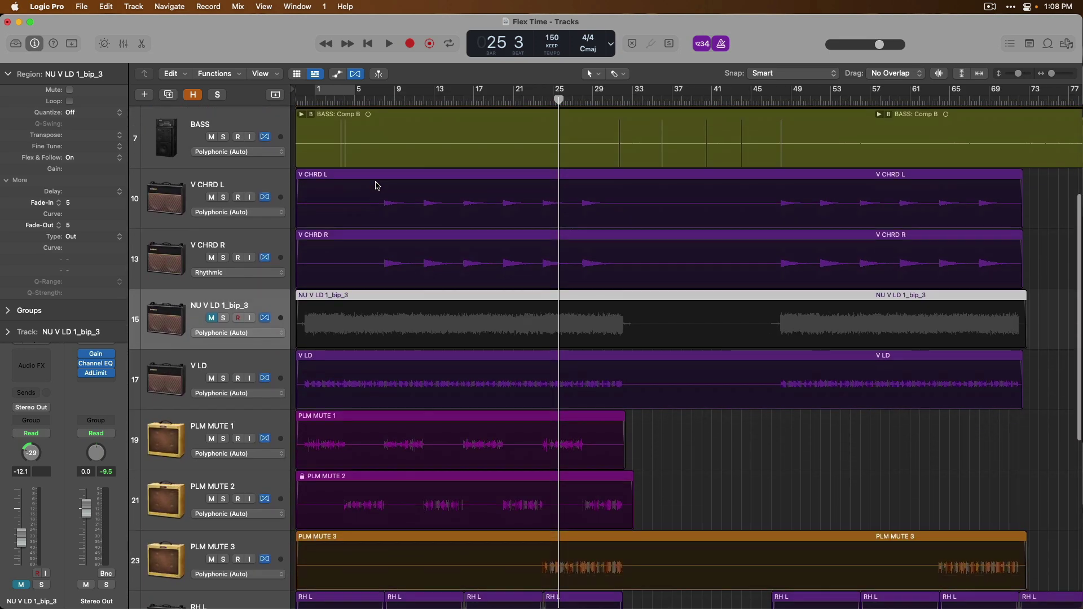
scroll(376, 186, down, 2)
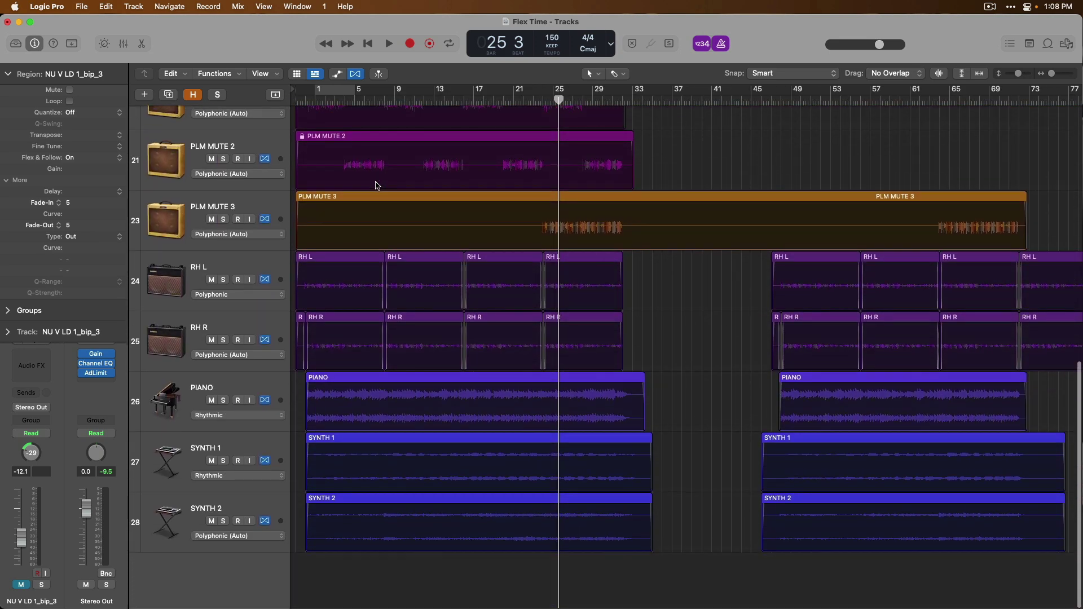
drag(358, 242, 425, 380)
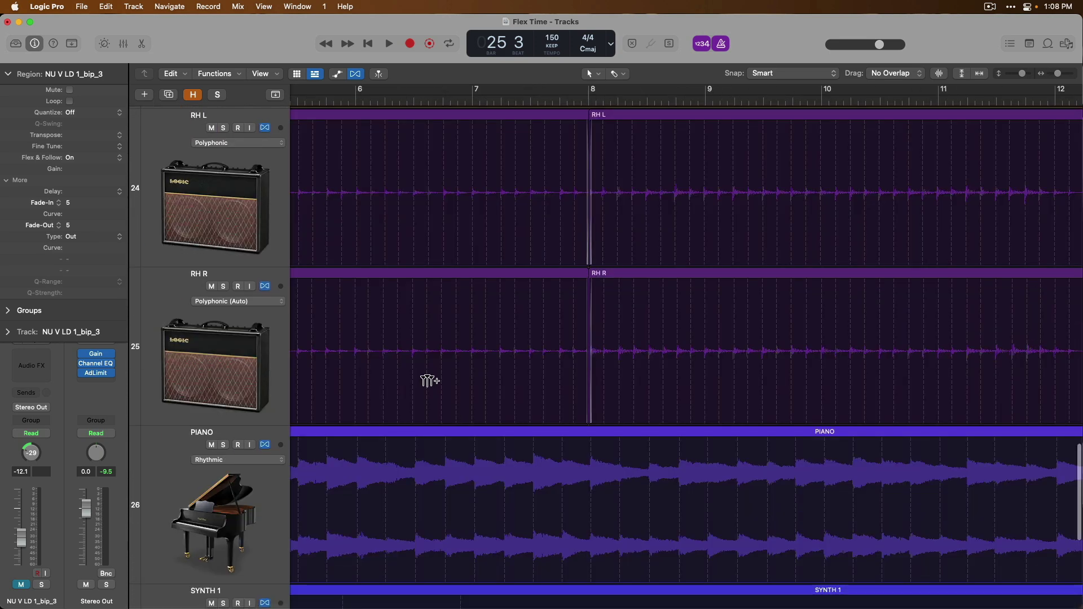
scroll(429, 380, down, 6)
ctrl+alt+click(429, 379)
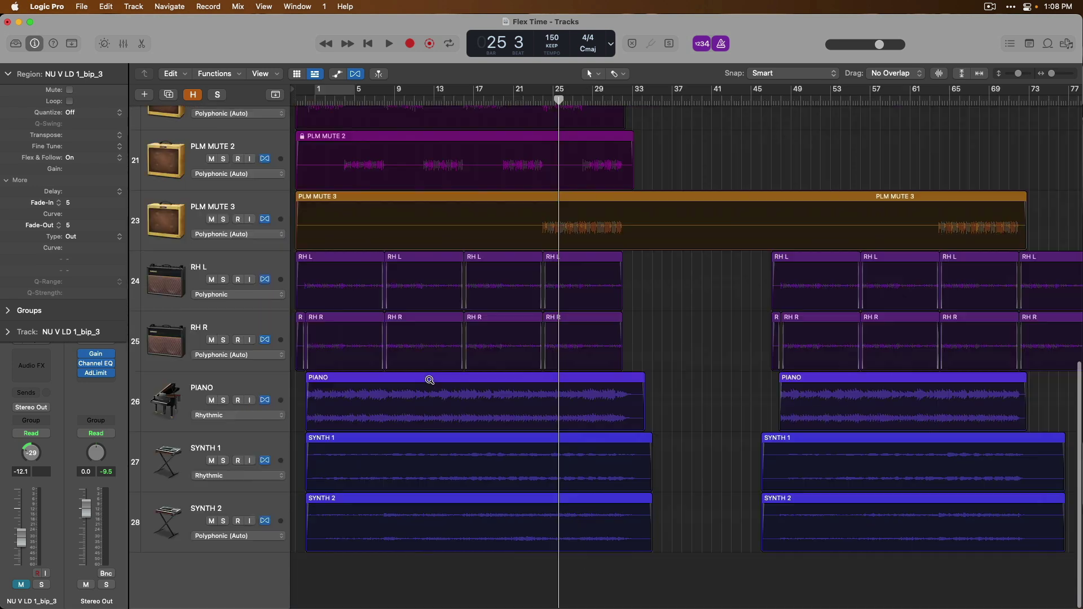
ctrl+alt+click(430, 379)
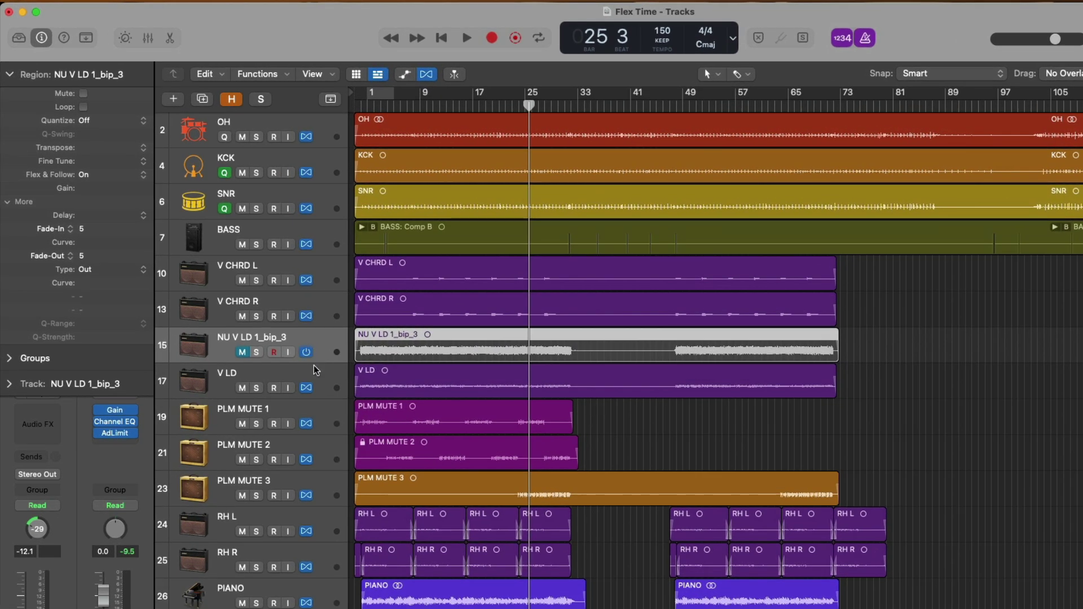
Hide Flex view, step the track selection from OH down to SYNTH 2, and play from bar 1.
click(424, 75)
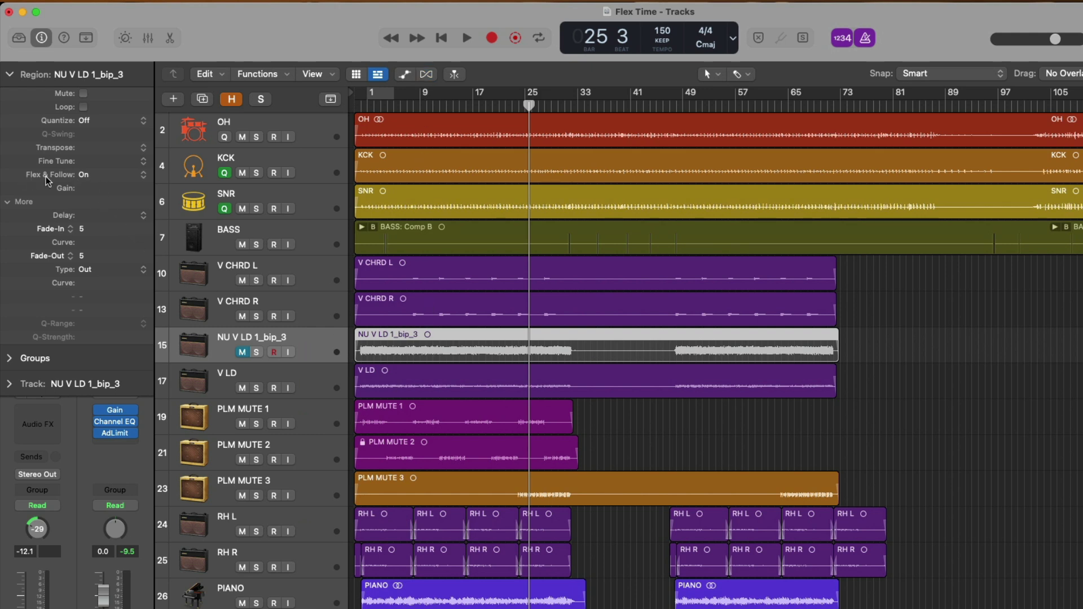
click(319, 129)
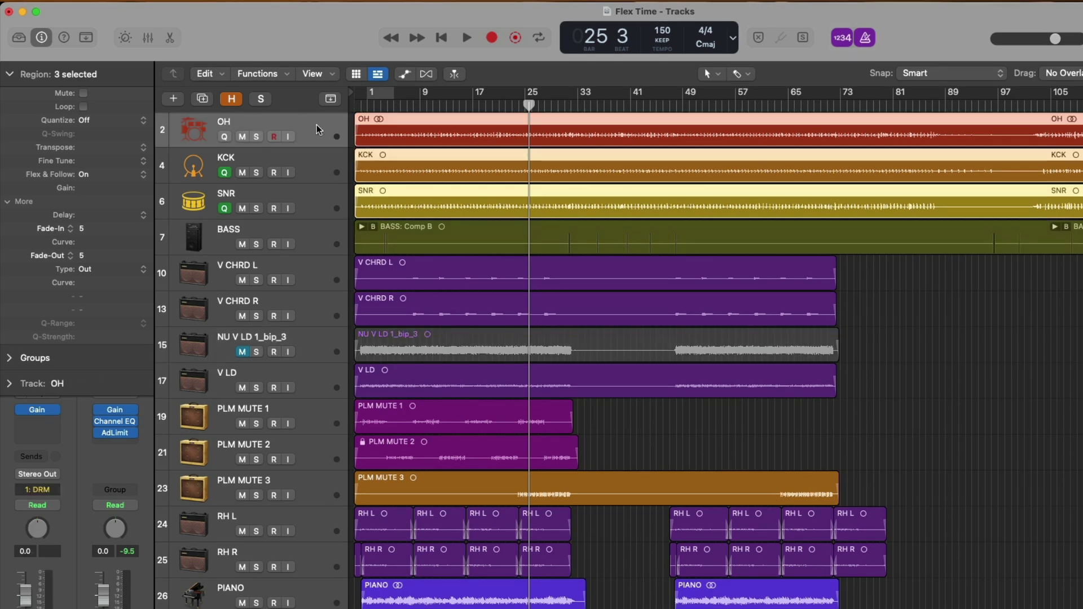
key(Down)
key(Down)
key(Down)
key(Down)
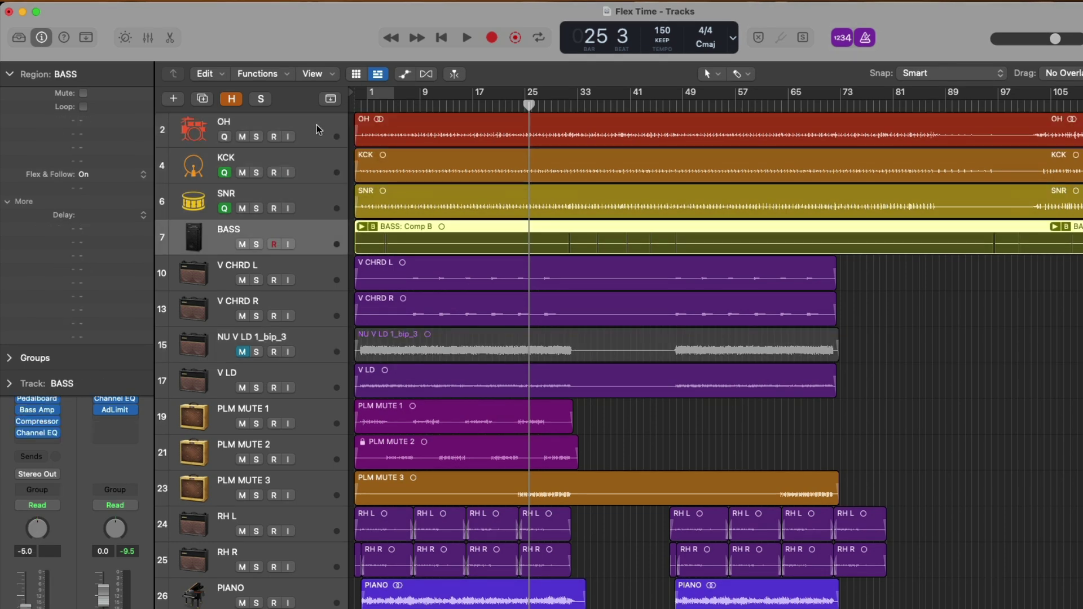
key(Down)
key(Down)
key(Down)
key(Down)
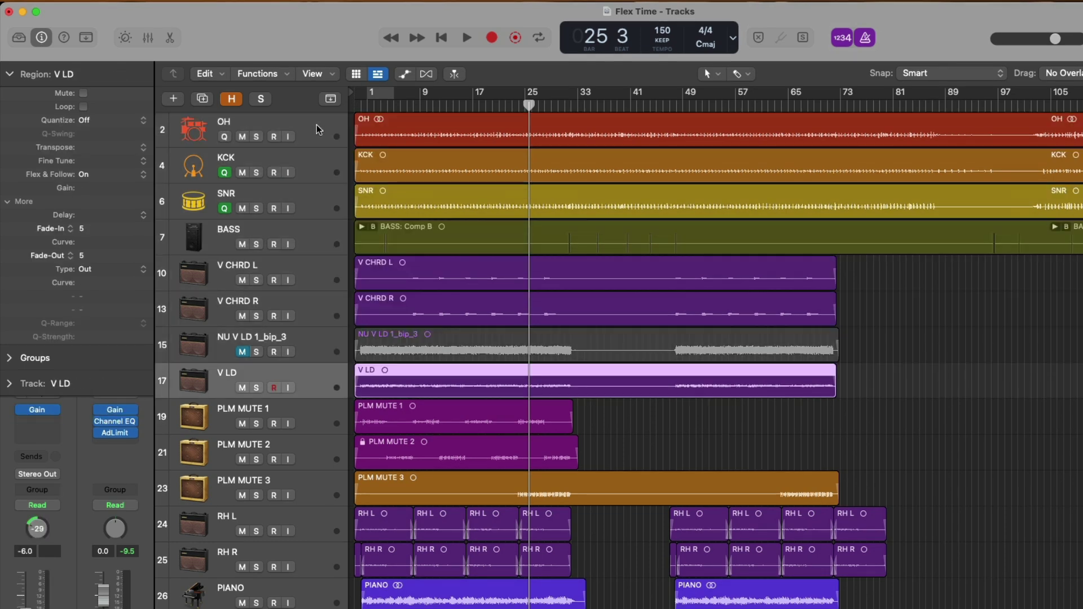
key(Down)
key(Down)
key(Down)
key(Down)
key(Down)
key(Down)
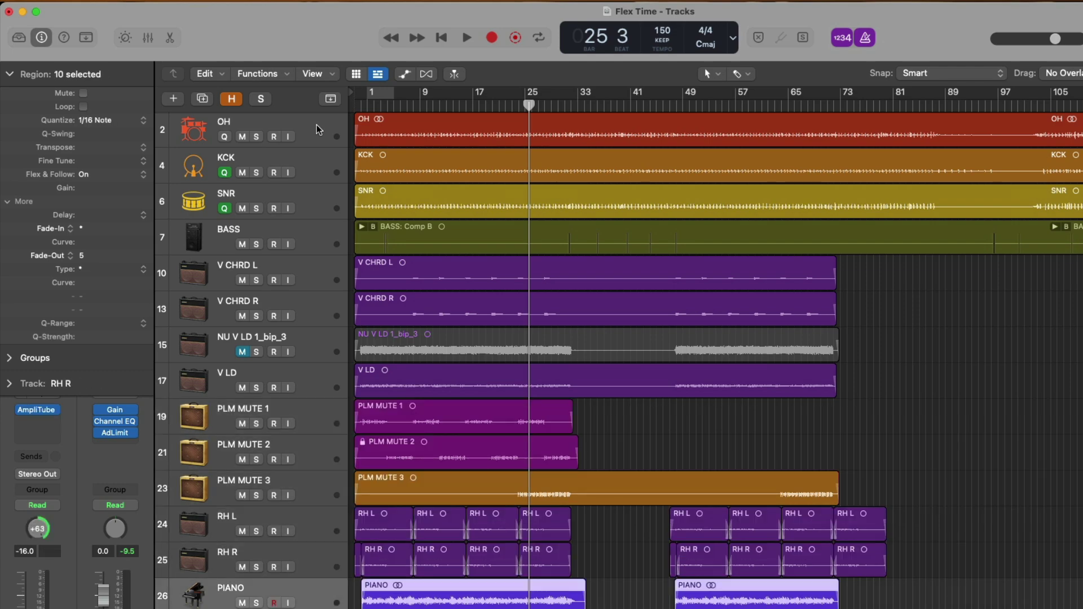
key(Down)
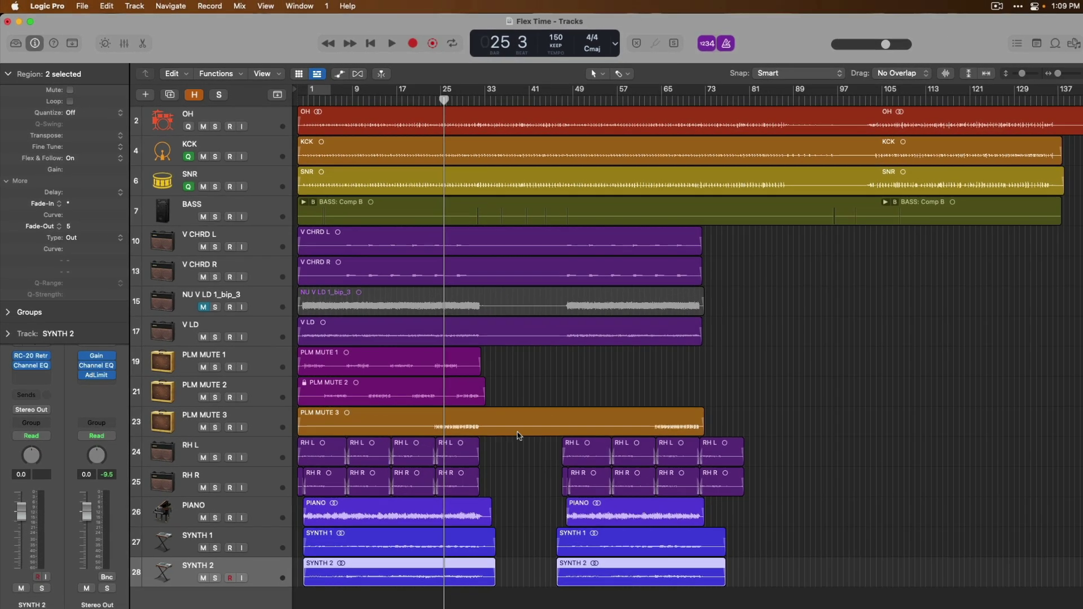
key(Return)
key(space)
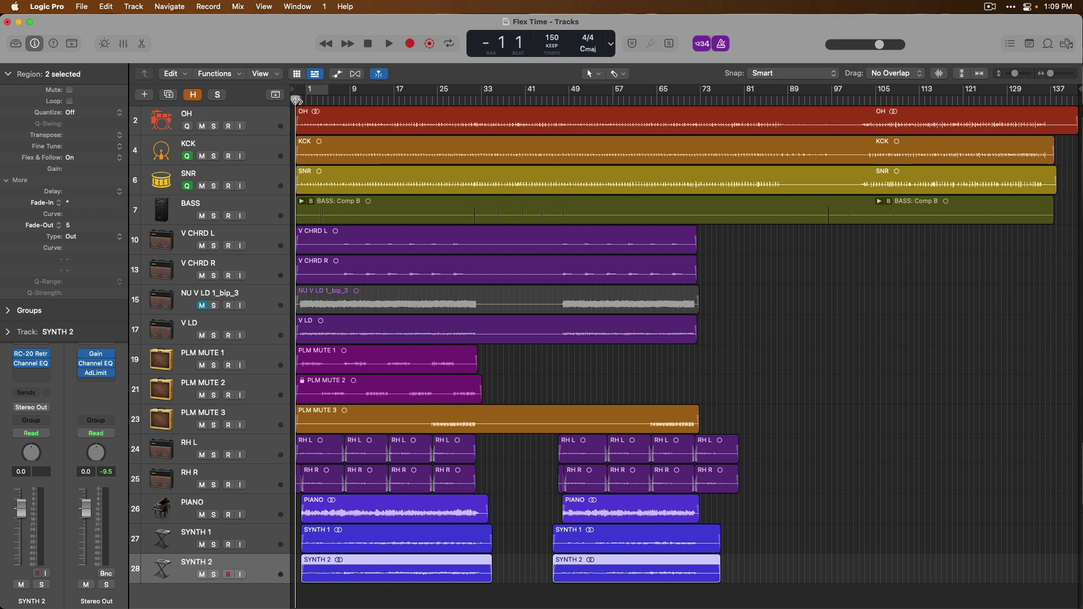
Stop, replay and stop the song at its original tempo.
key(space)
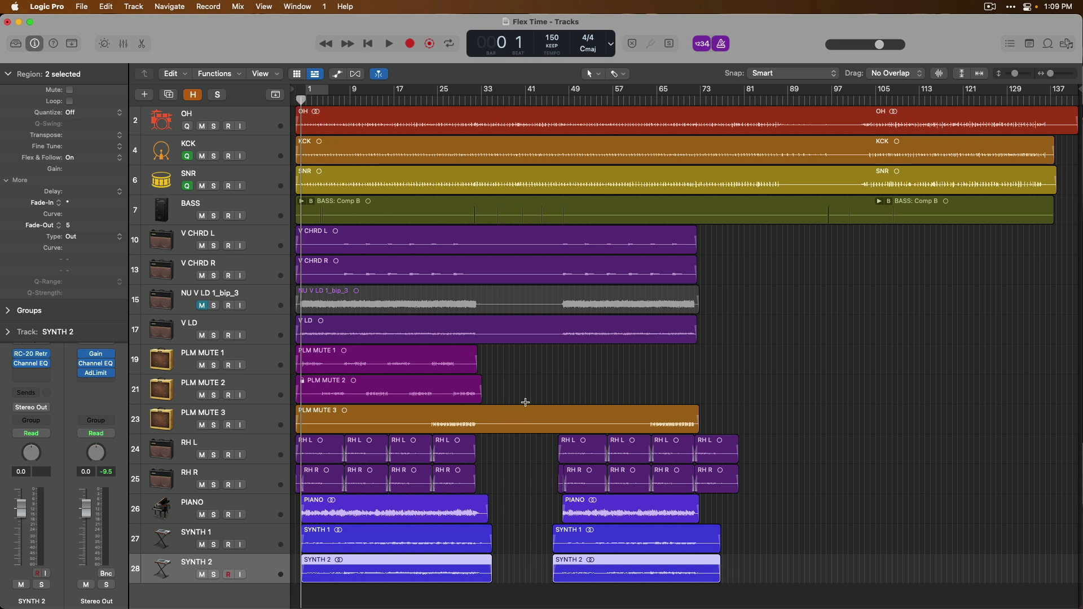
key(space)
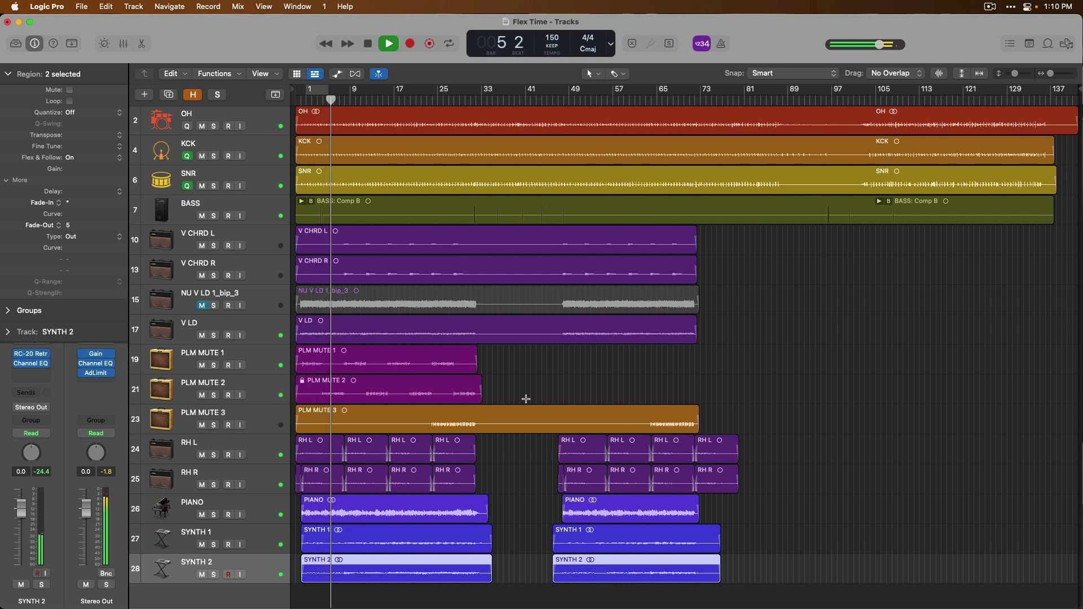
key(space)
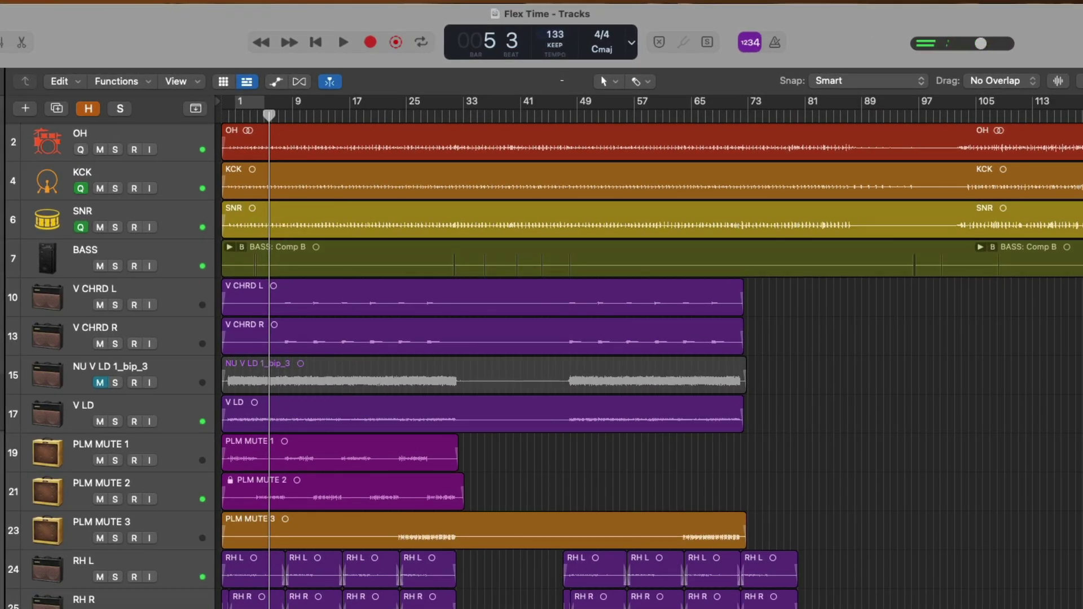
Lower the project tempo to 100 BPM, replay from the start, and turn Flex view back on.
drag(555, 34, 555, 50)
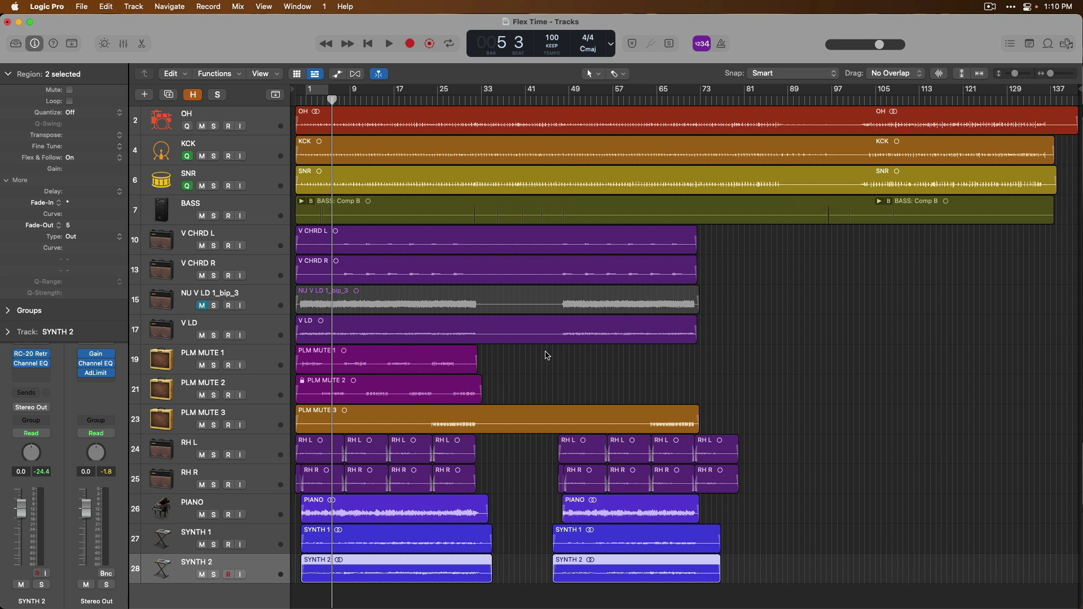
key(Return)
key(space)
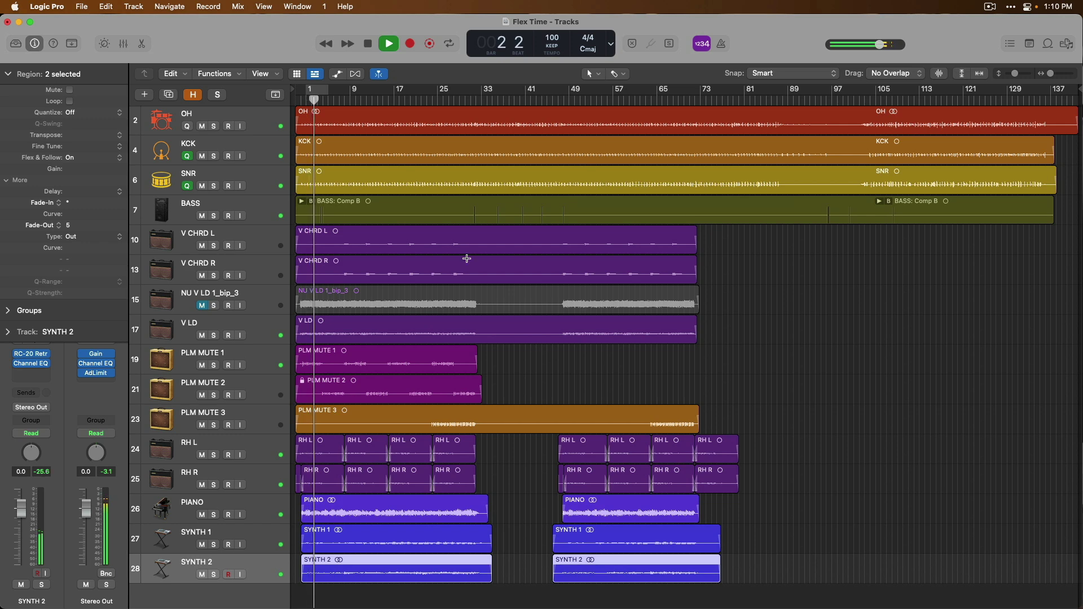
click(355, 74)
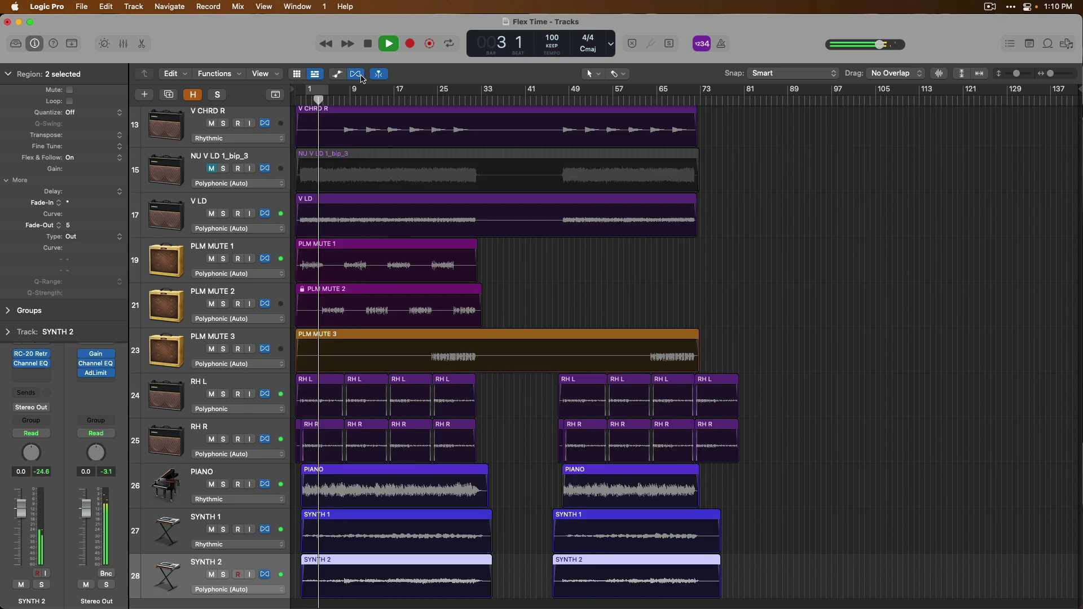
Zoom in on RH R, PIANO and SYNTH 1 early in the song and replay from the start.
drag(324, 439, 400, 545)
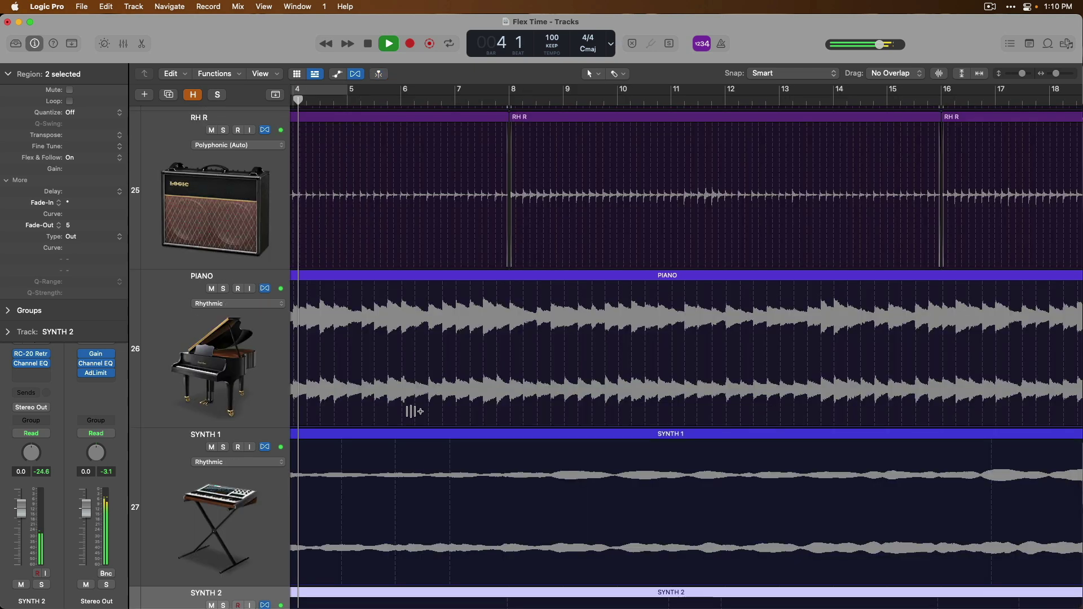
scroll(415, 412, left, 2)
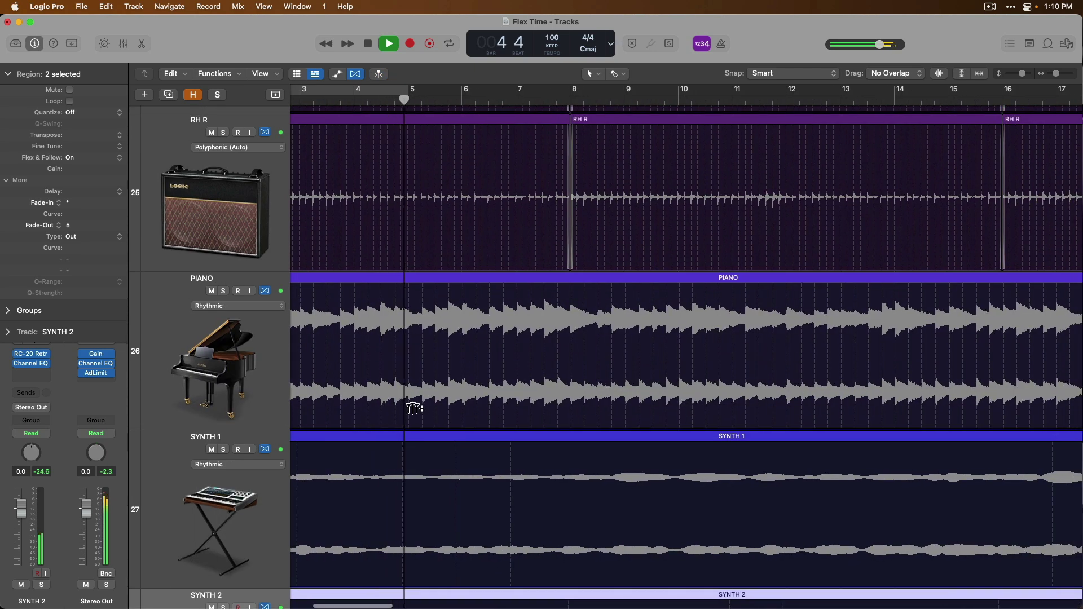
key(space)
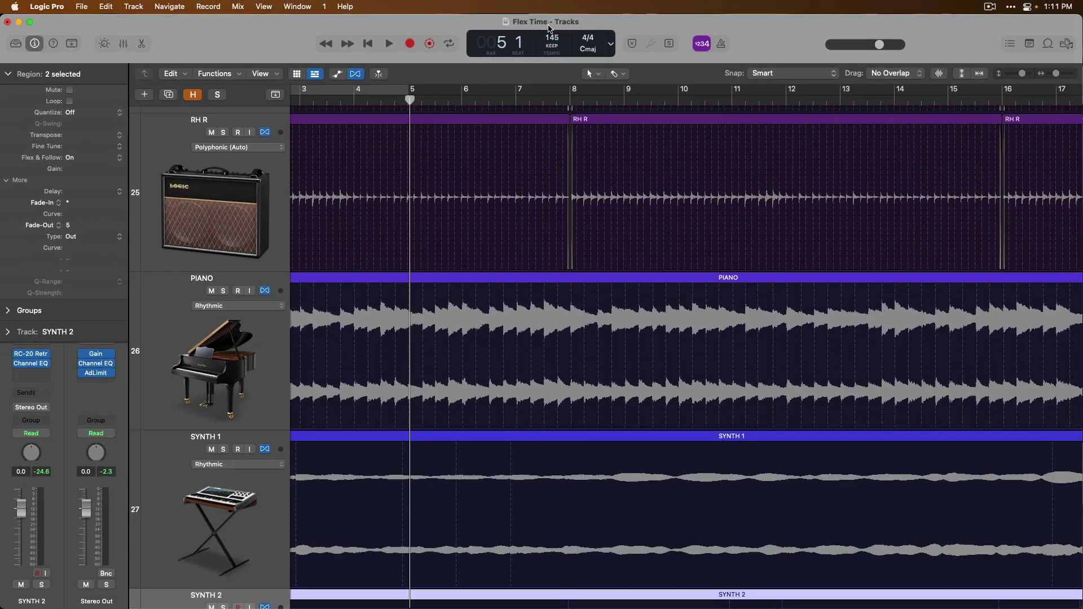
key(Return)
key(space)
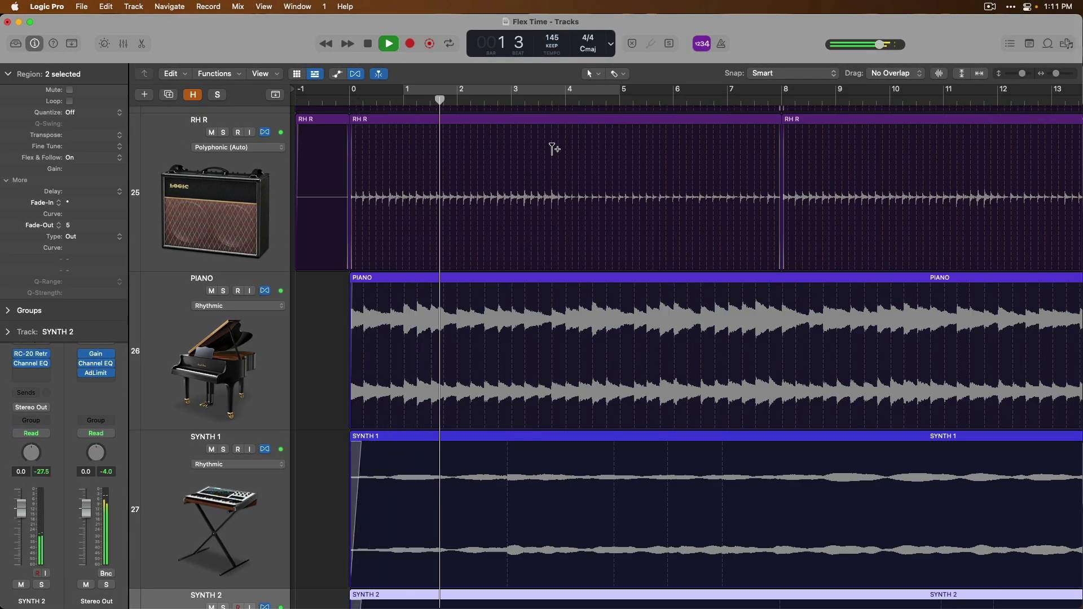
key(space)
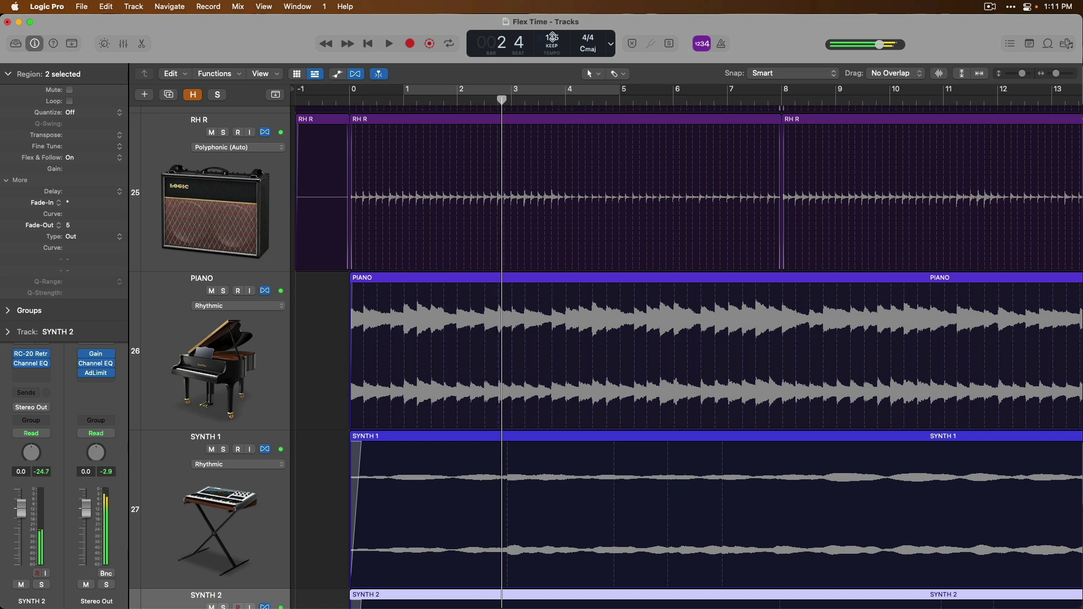
Audition the tempo at about 141 BPM, then set it to 160 BPM and play it.
drag(552, 38, 552, 40)
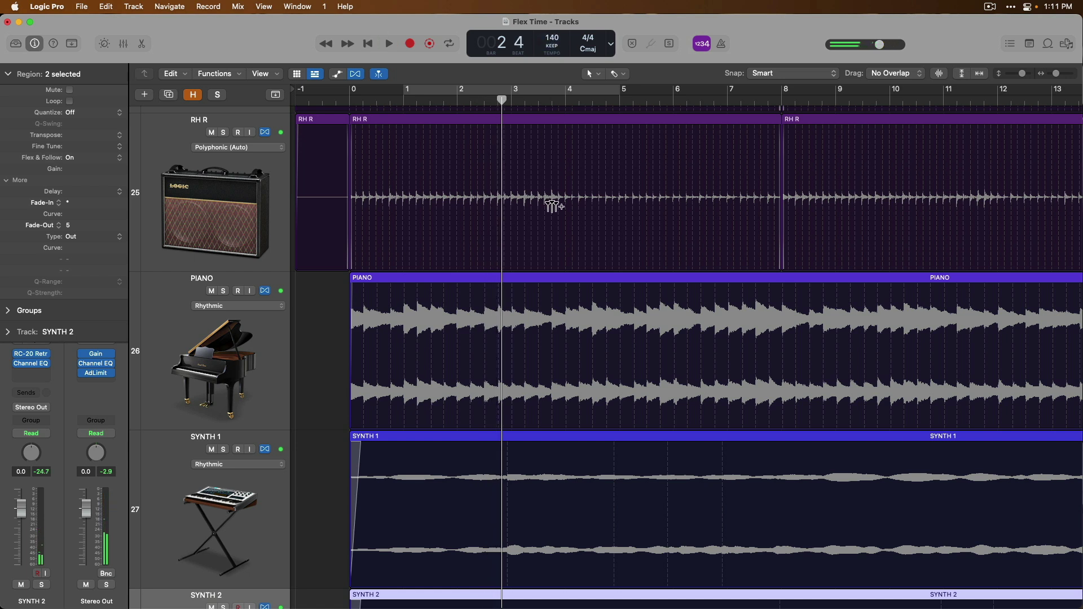
key(space)
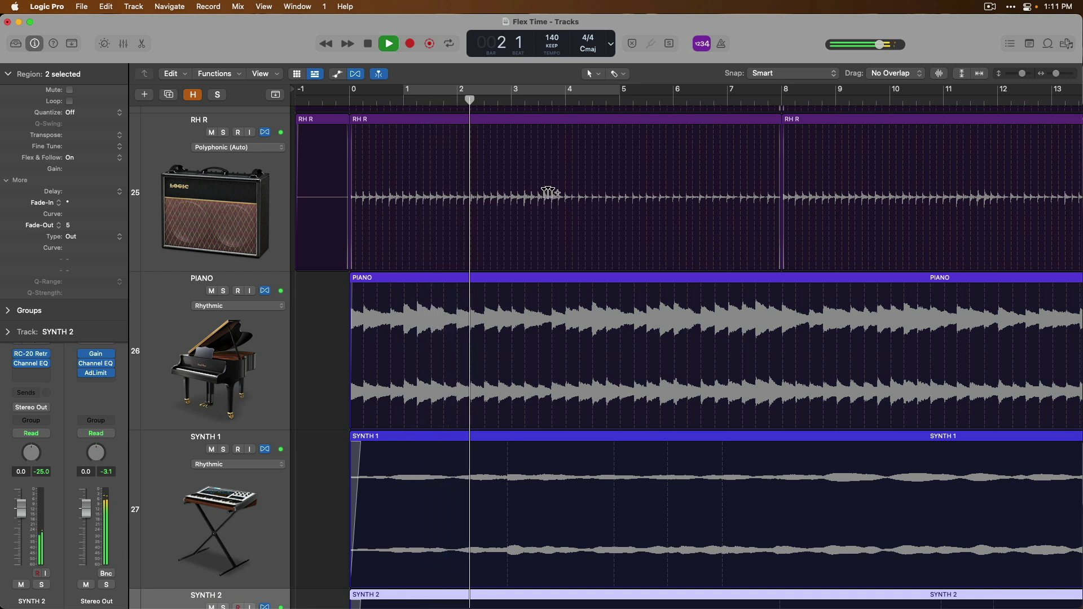
key(space)
double_click(556, 36)
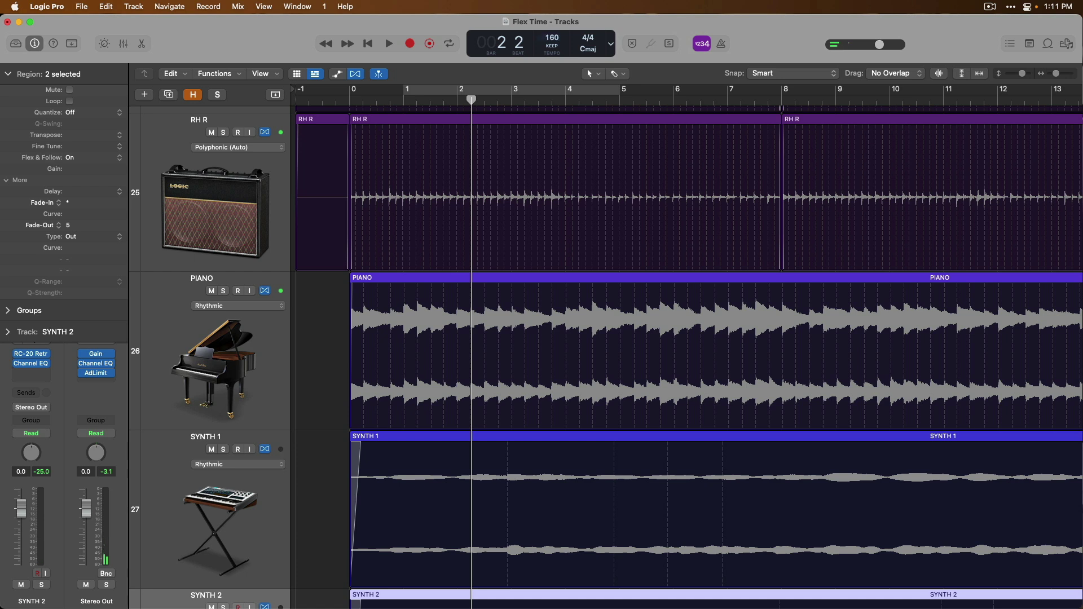
key(space)
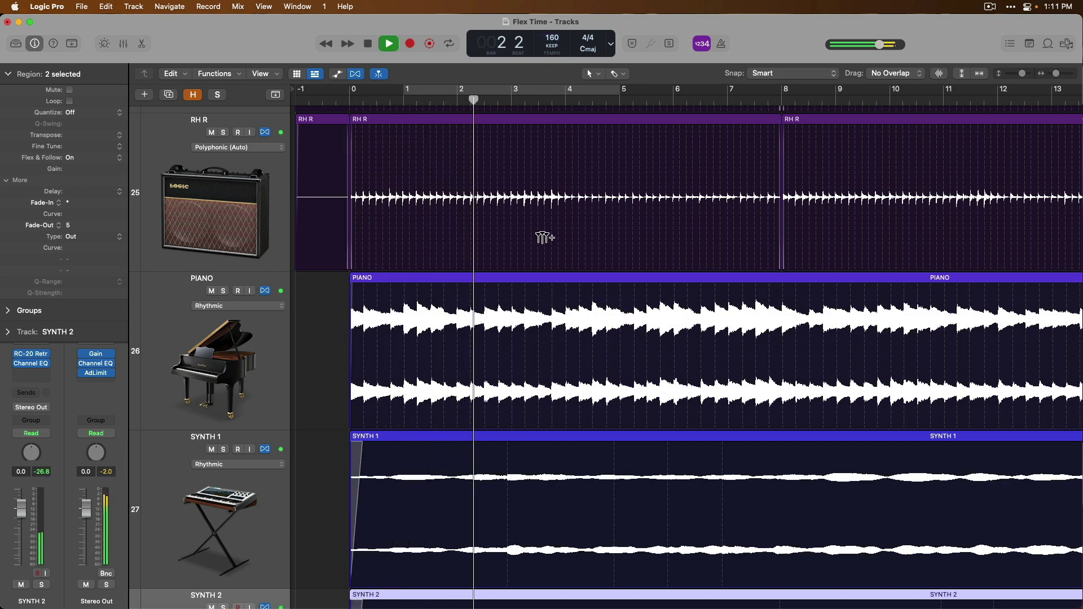
key(space)
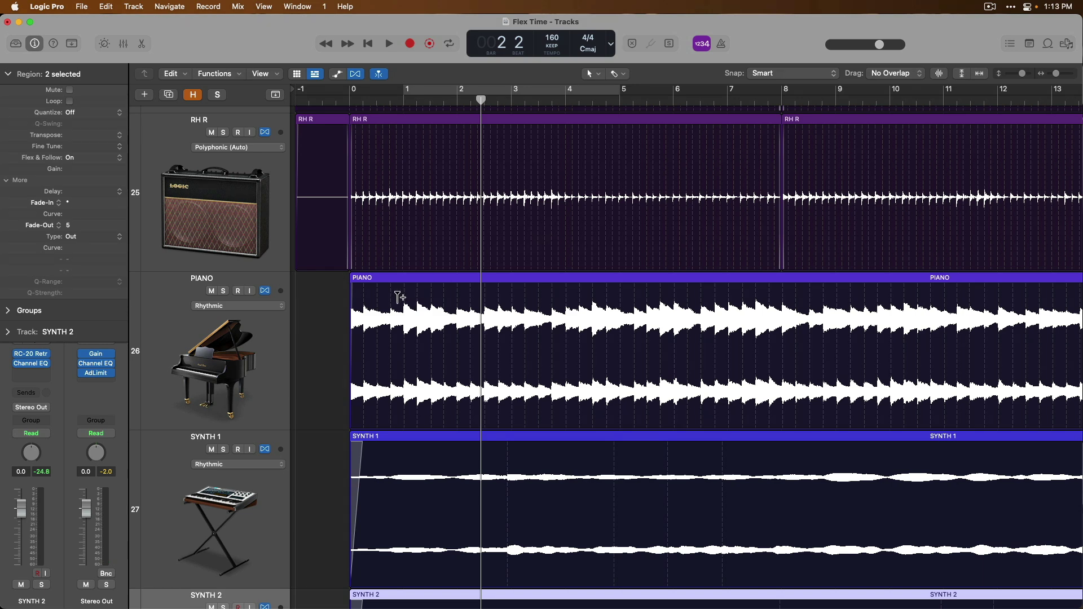
Deselect the regions, zoom out, and set the project tempo to 150 BPM.
click(314, 308)
key(z)
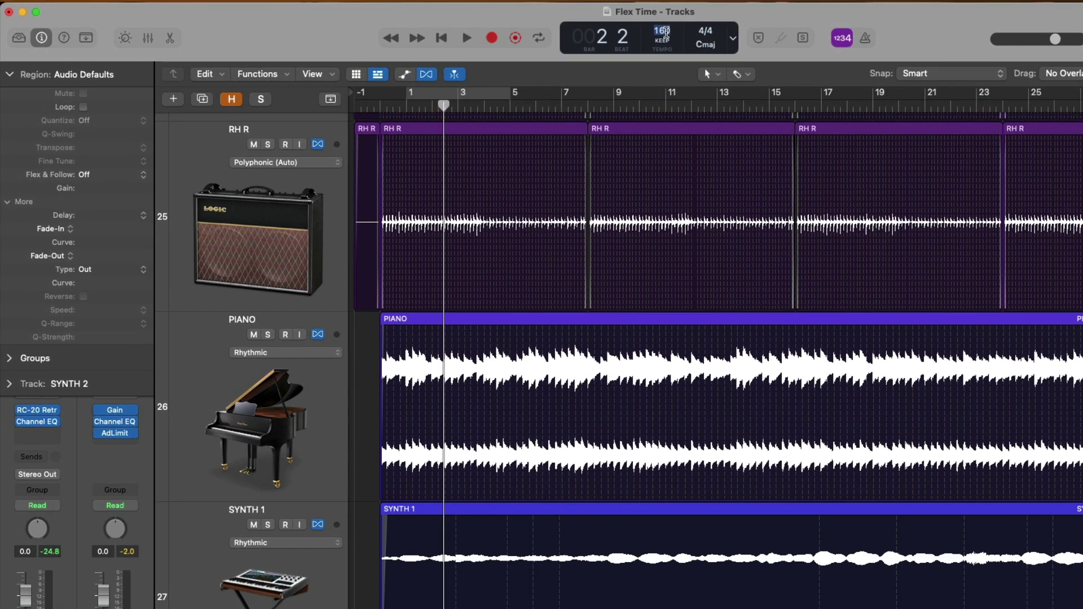
text(150)
key(Return)
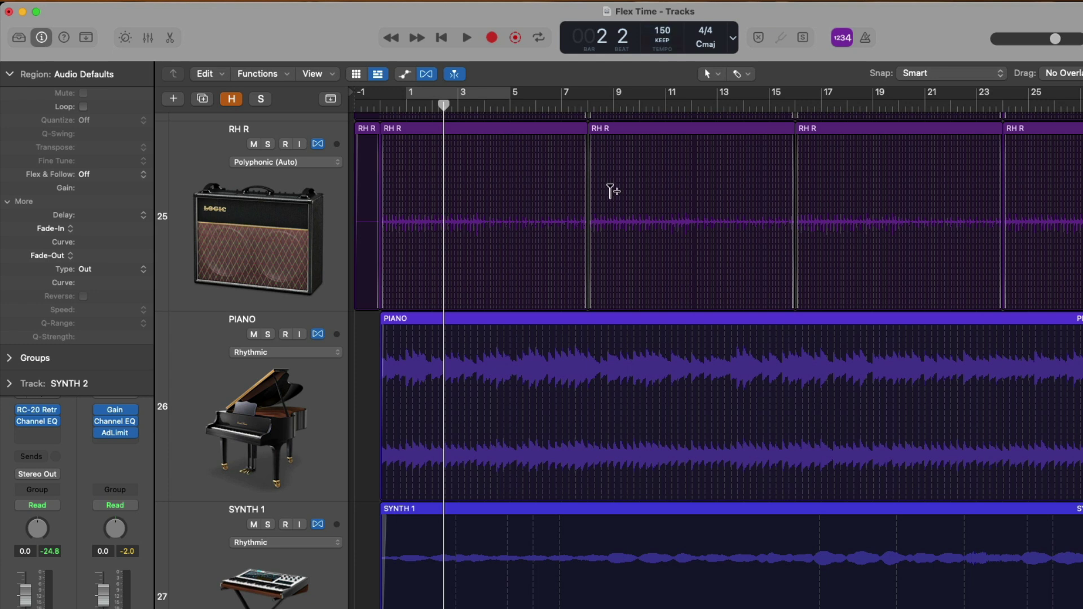
Turn Flex & Follow off for the second RH R region.
click(625, 132)
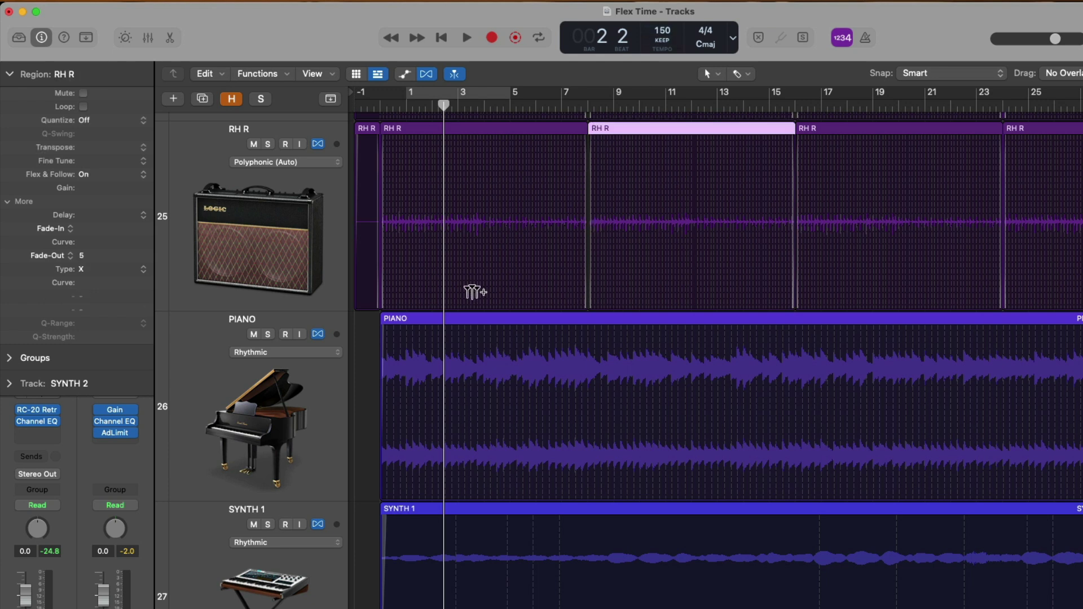
click(133, 181)
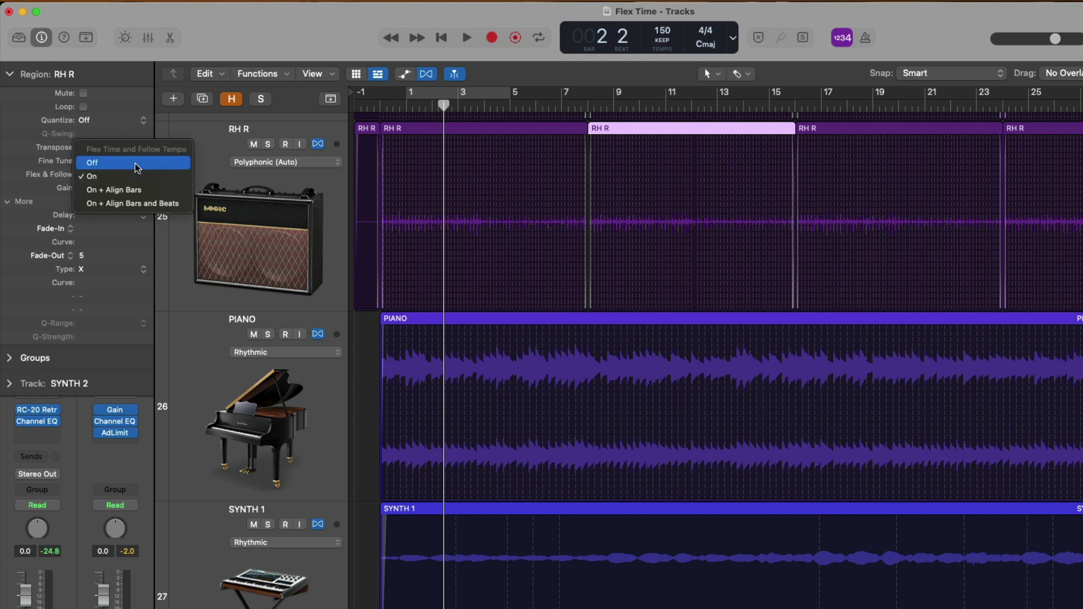
click(136, 168)
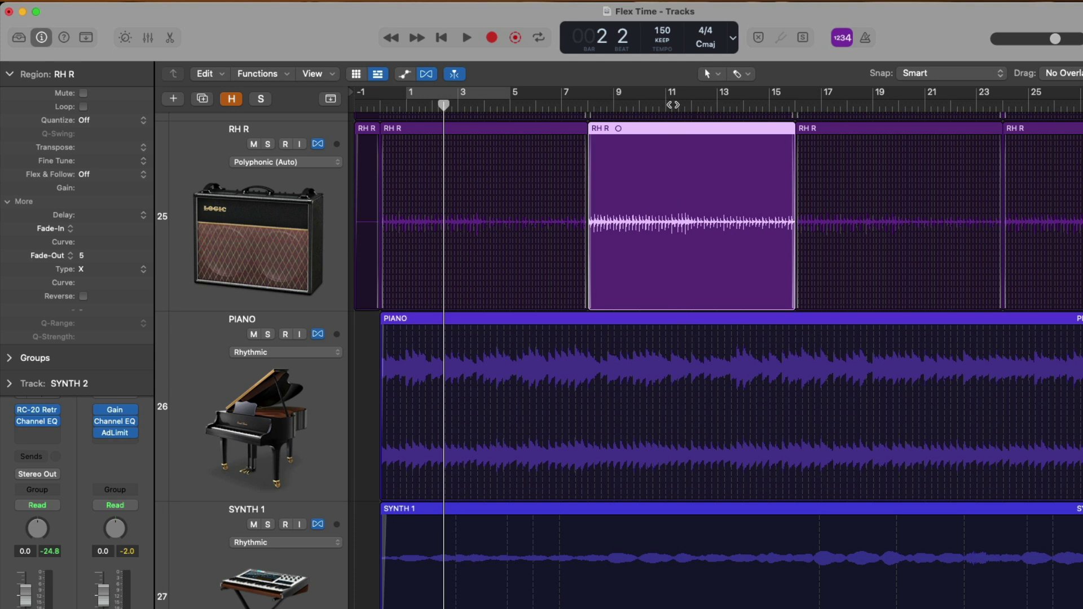
Lower the tempo, play the stretched RH R region from bar 7, then confirm 150 BPM.
drag(670, 25, 665, 115)
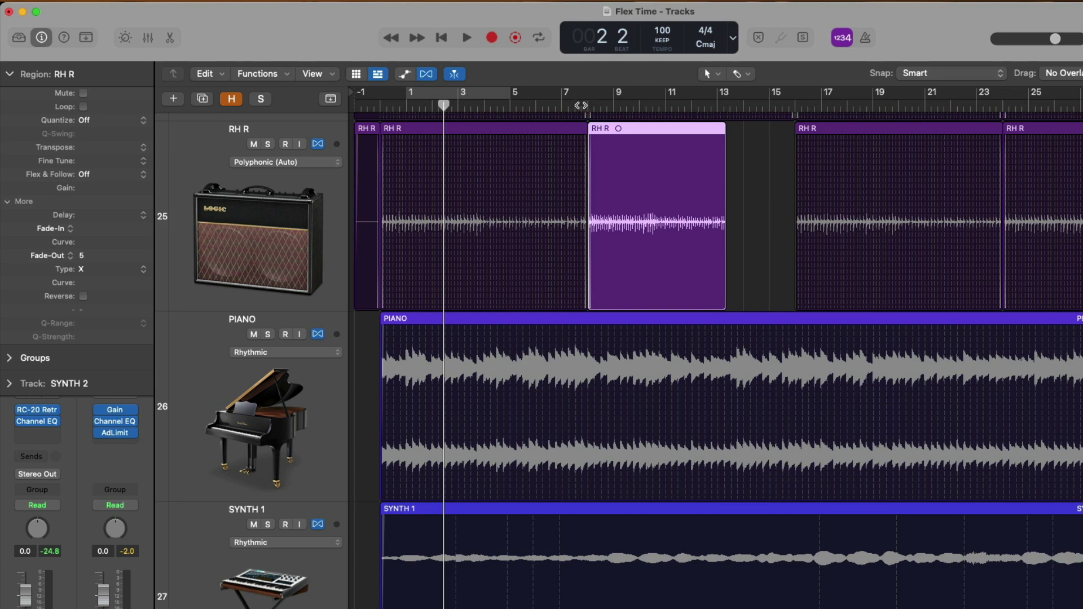
click(581, 105)
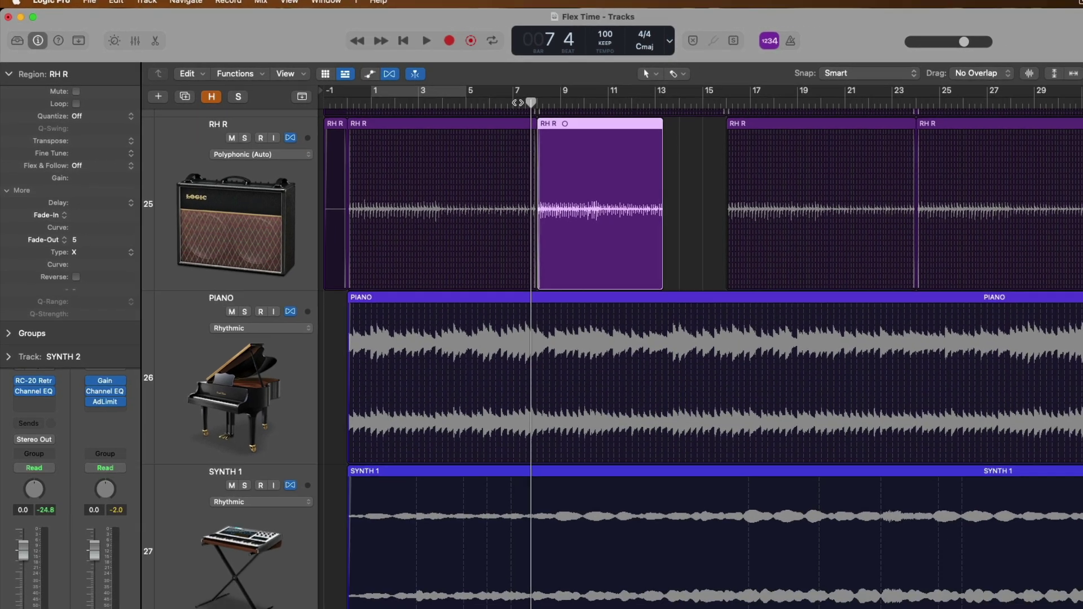
drag(581, 105, 562, 105)
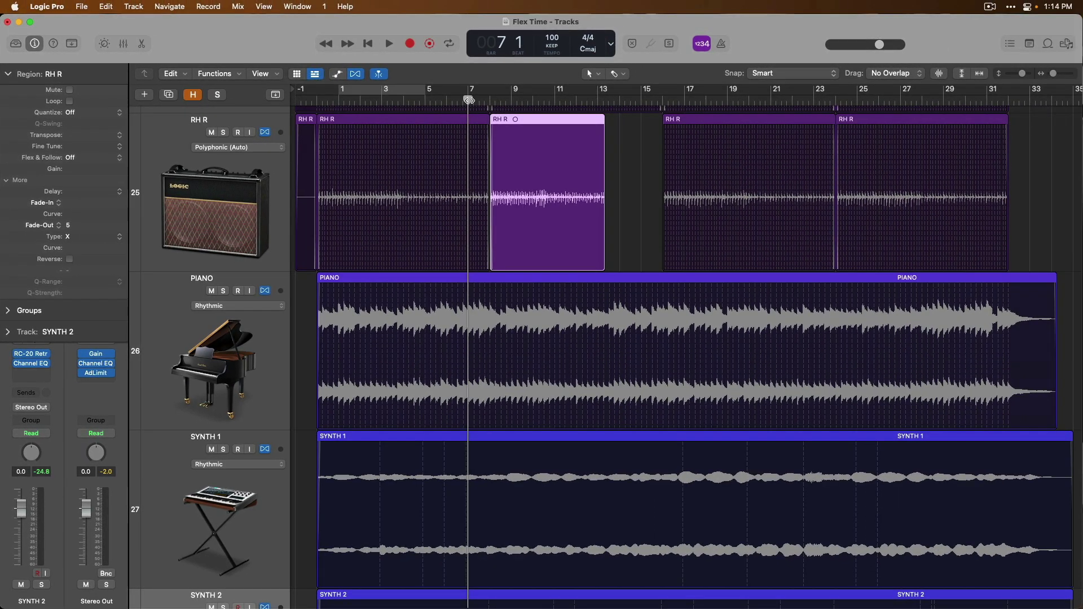
key(space)
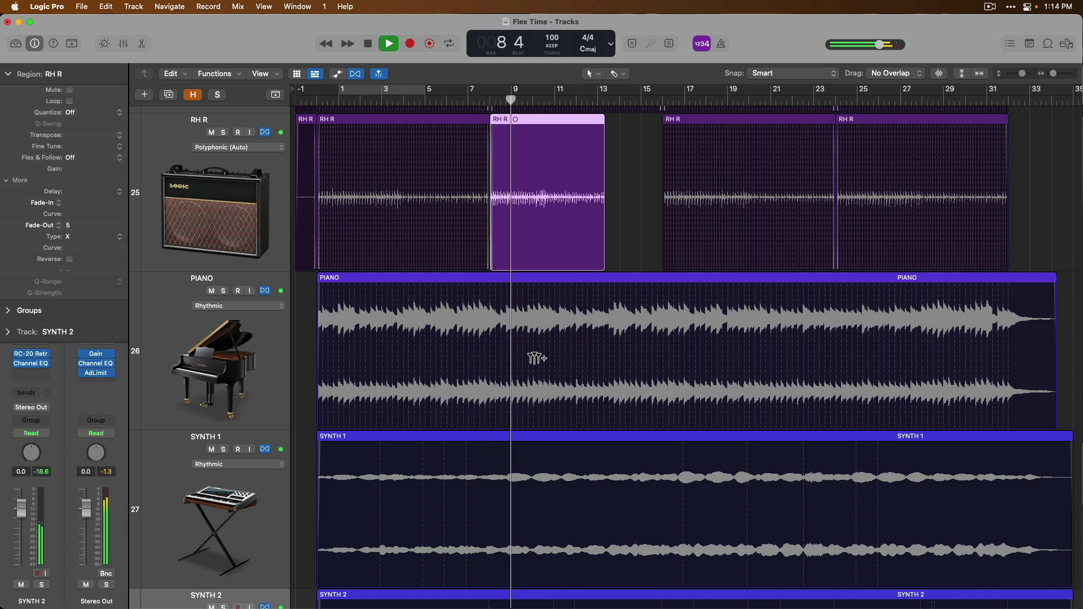
key(space)
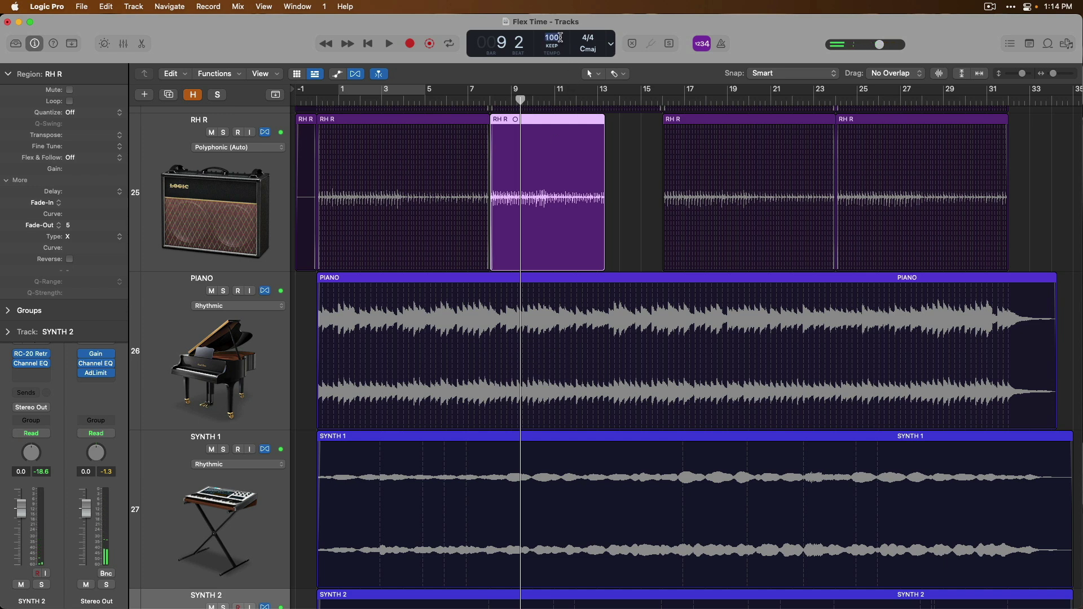
key(Return)
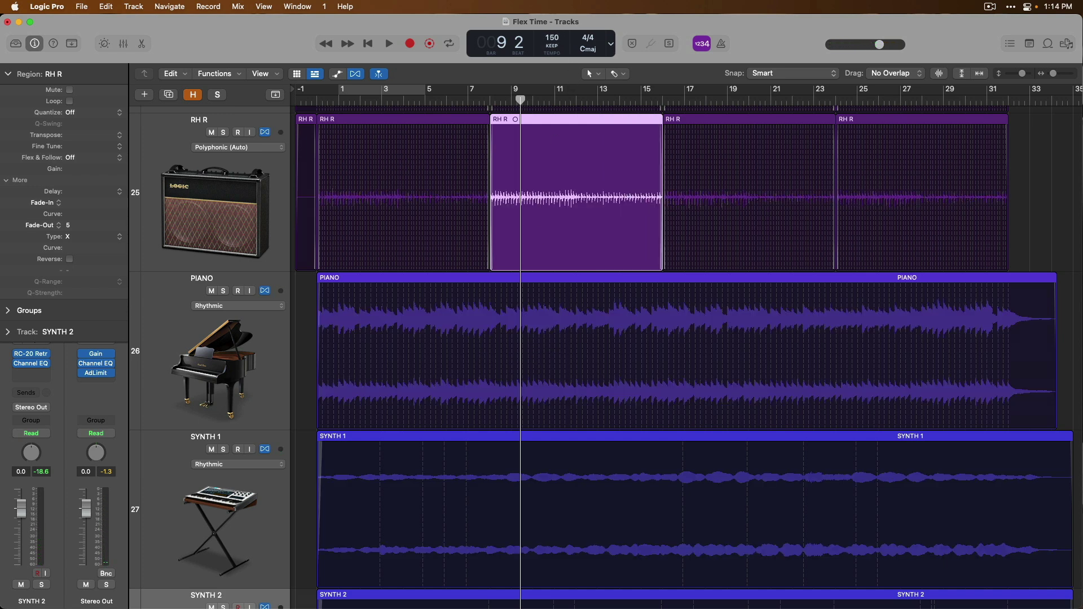
Set Flex & Follow to On for the RH R region, show Flex view, and zoom onto the drums.
click(105, 159)
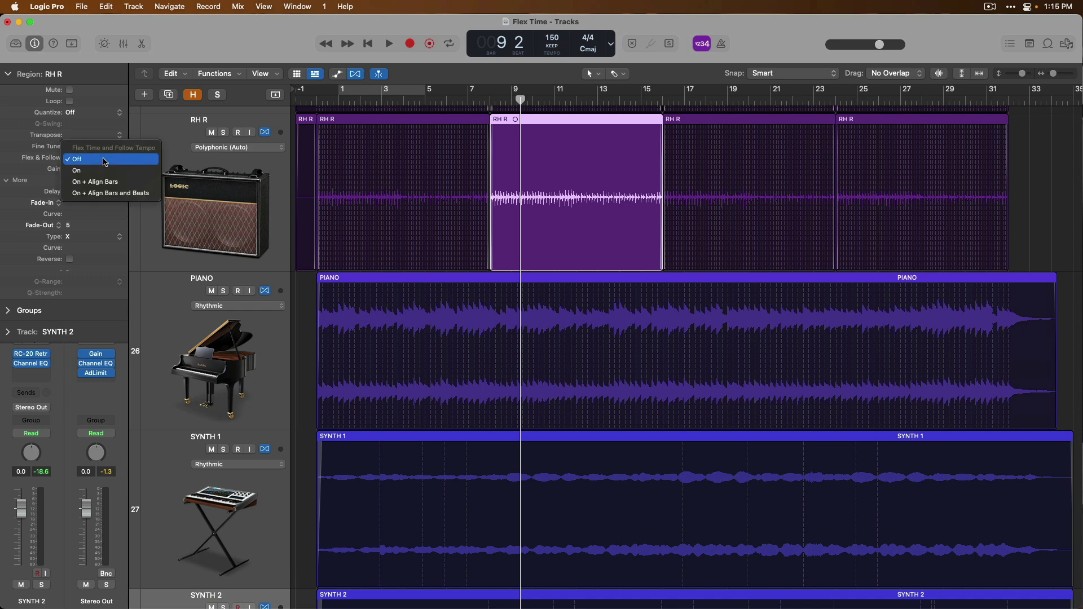
click(103, 170)
key(super+a)
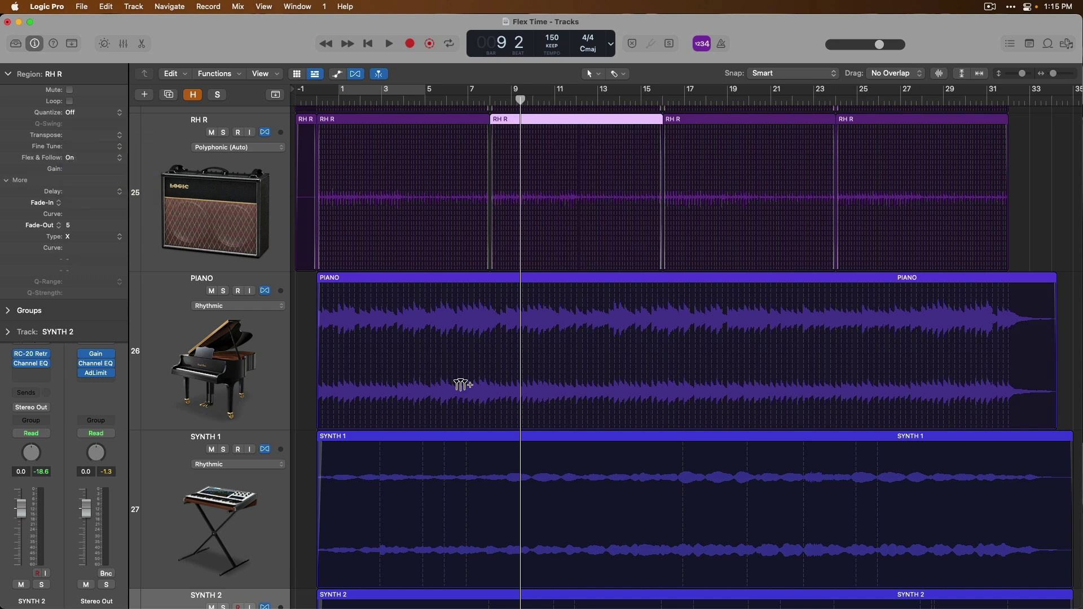
key(z)
click(511, 354)
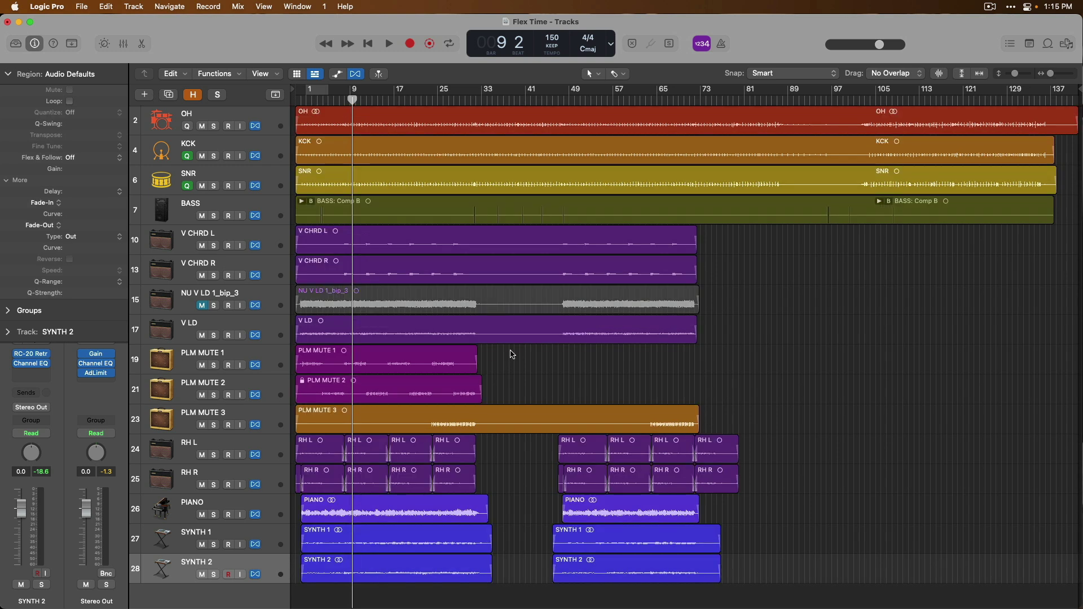
key(super+f)
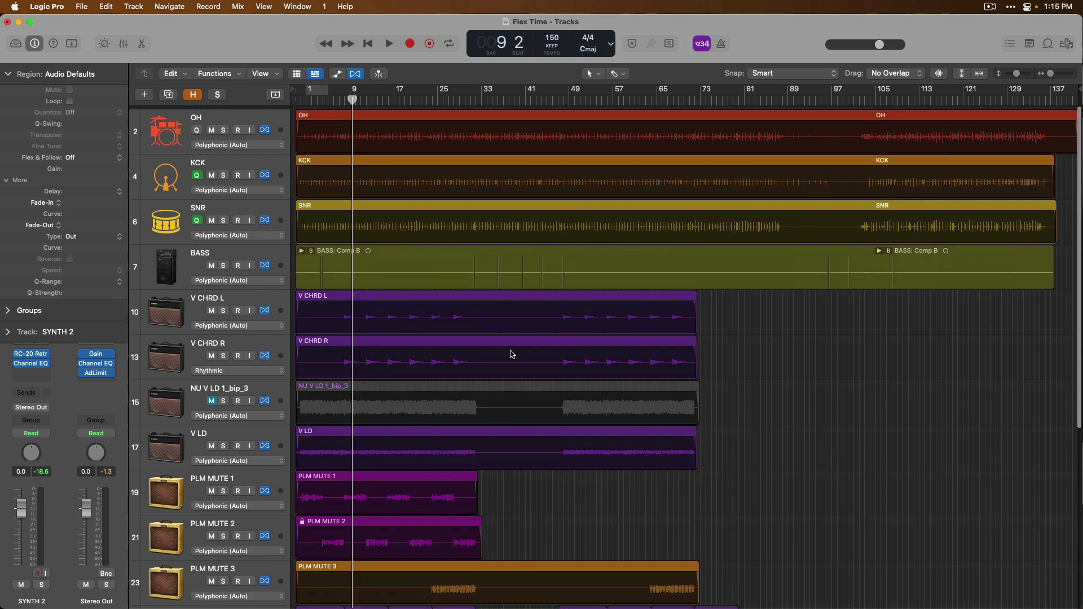
drag(515, 286, 276, 111)
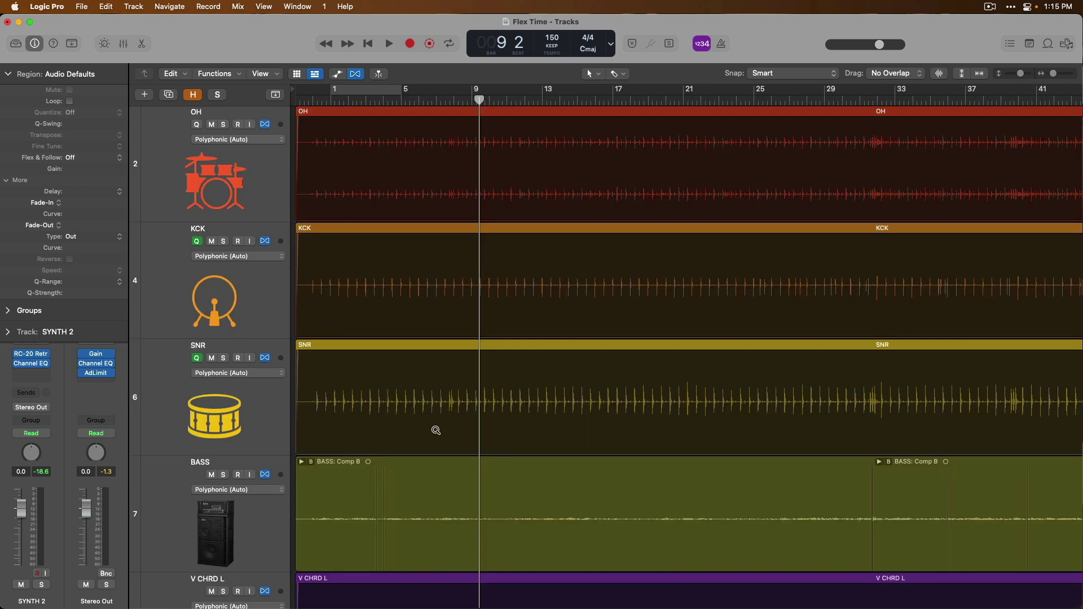
Zoom in on bars -1 to 6 of the drums and check the OH flex mode list.
drag(454, 451, 311, 111)
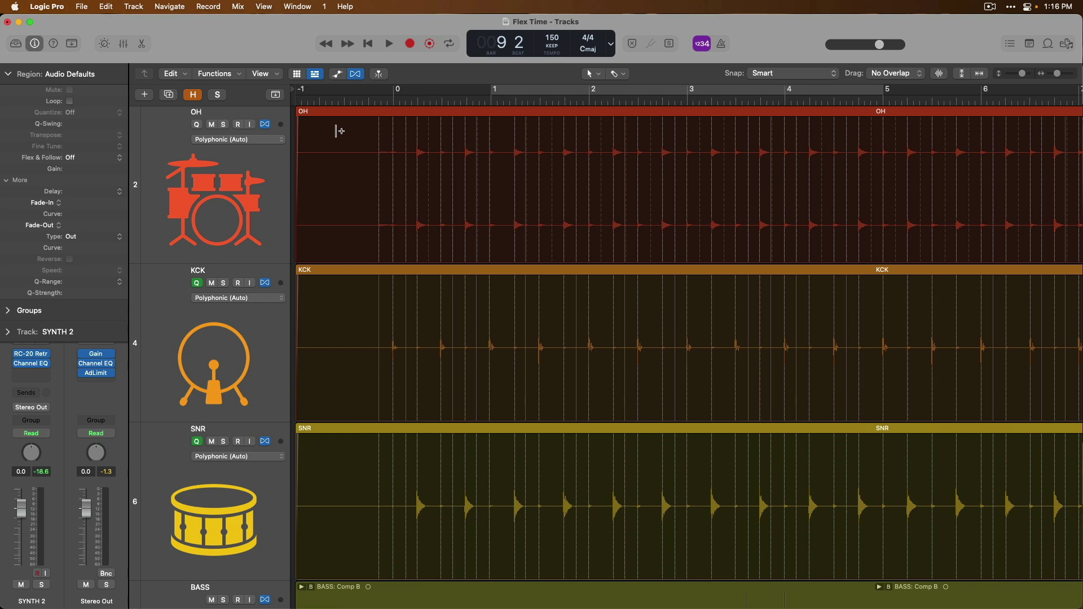
click(282, 140)
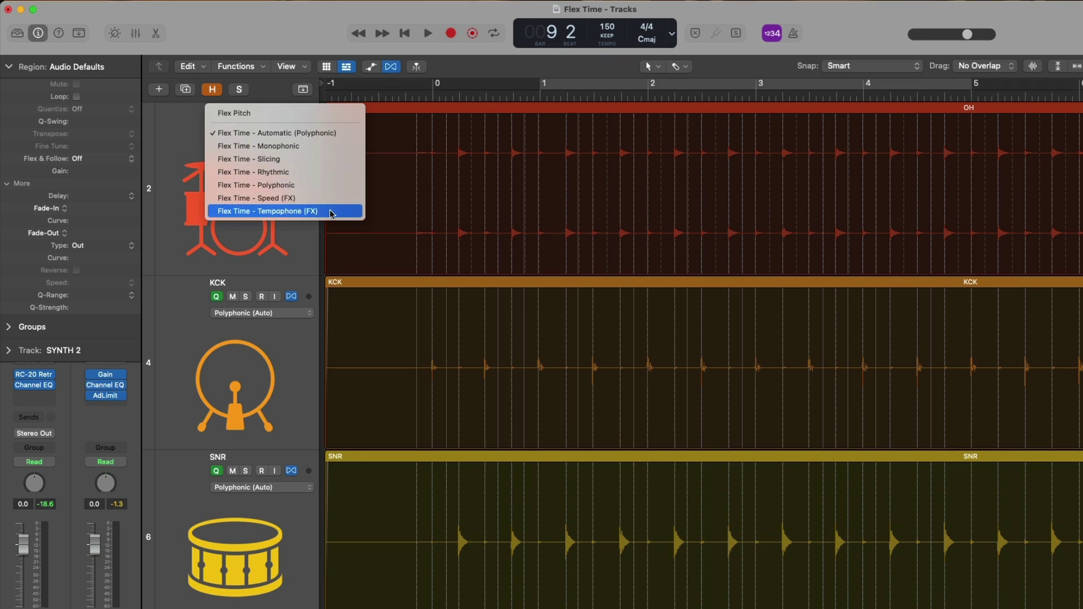
click(303, 241)
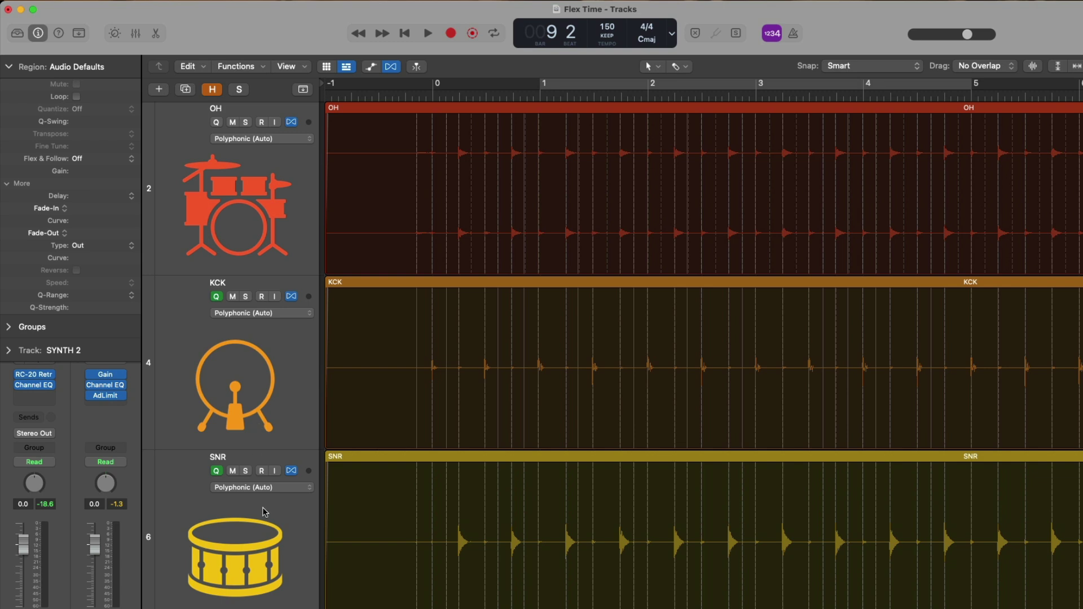
Solo the OH, KCK and SNR tracks, set them to Slicing flex mode, and play from the start.
drag(262, 507, 272, 163)
click(246, 123)
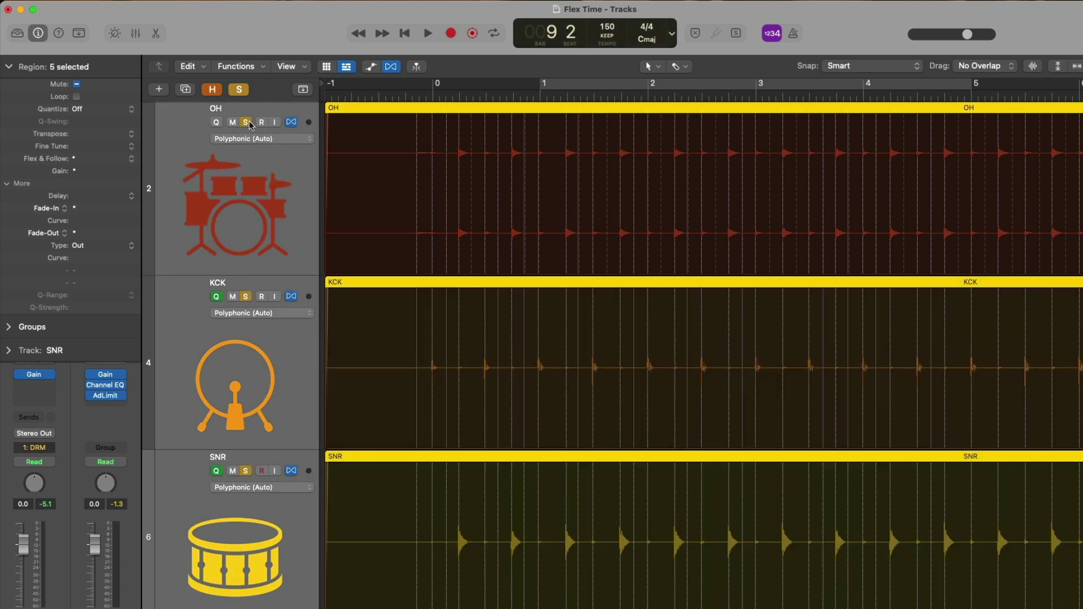
click(262, 138)
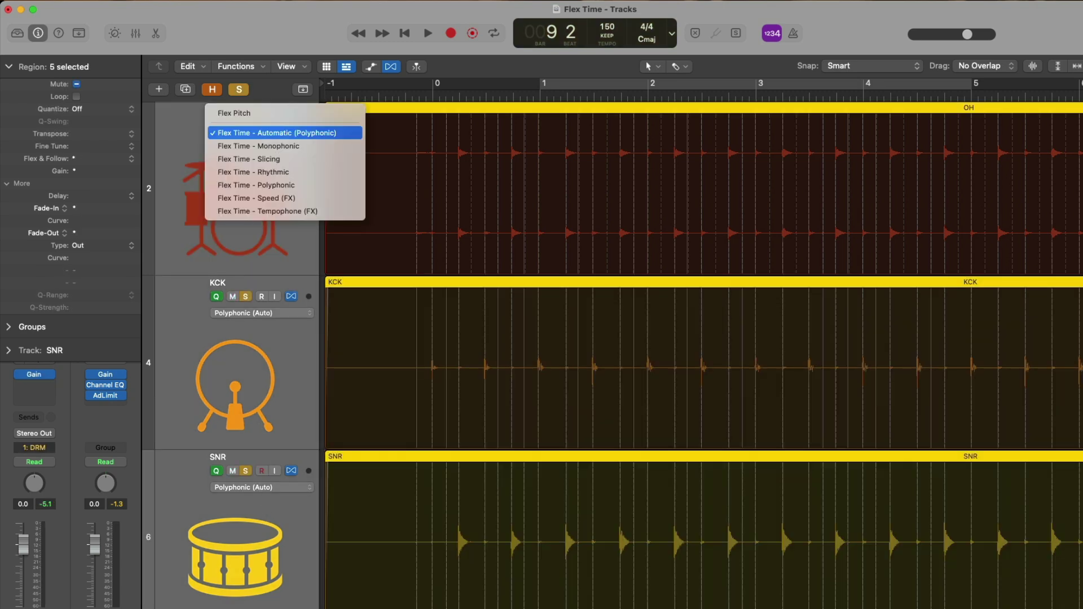
click(297, 159)
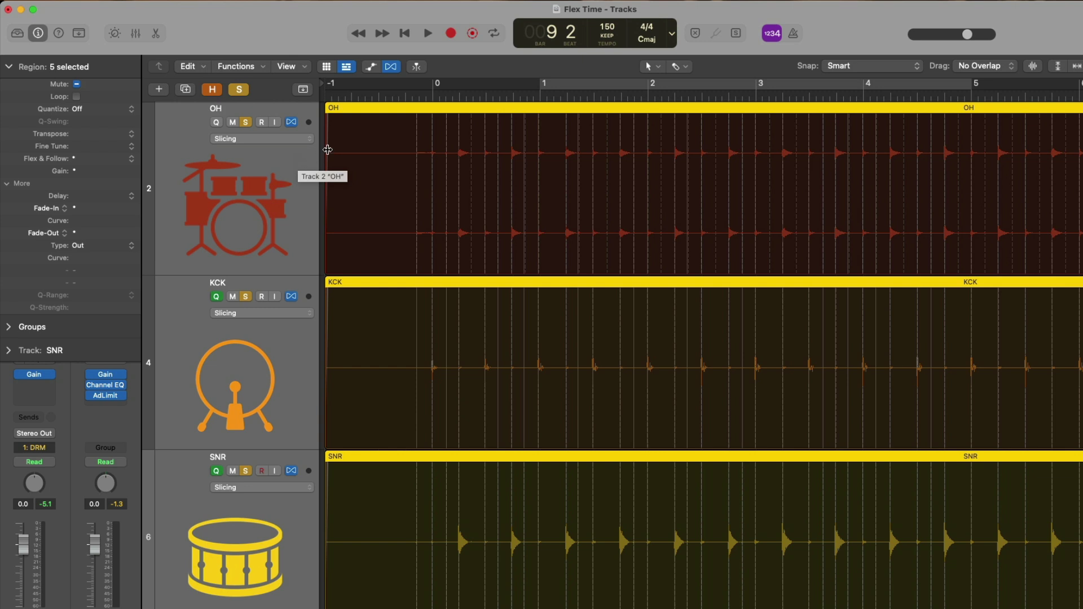
click(406, 94)
key(space)
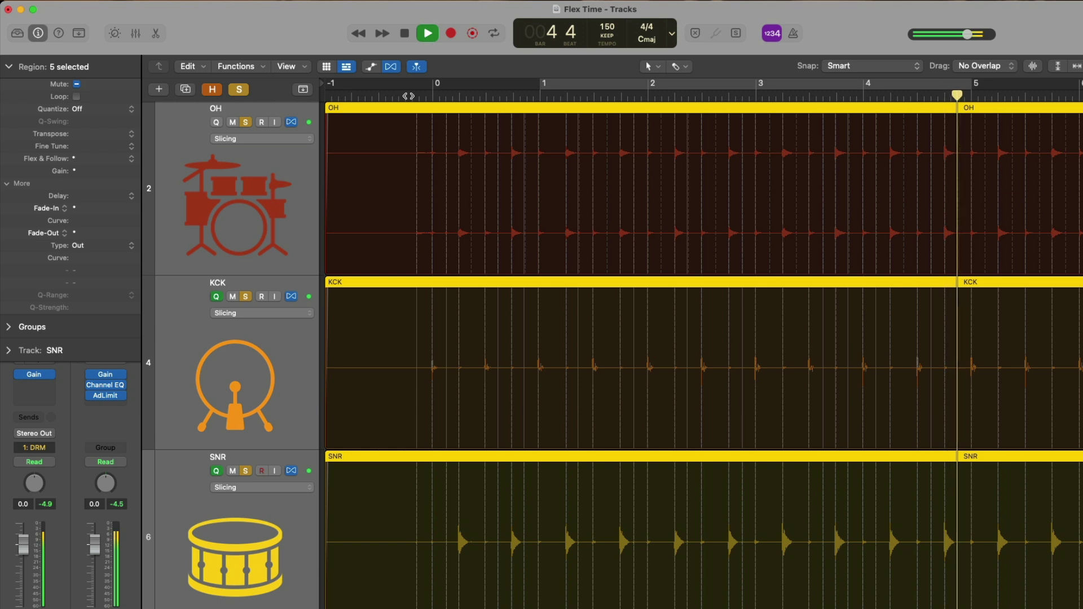
Quantize the drum regions to 1/8 Note and play them back from the top.
key(space)
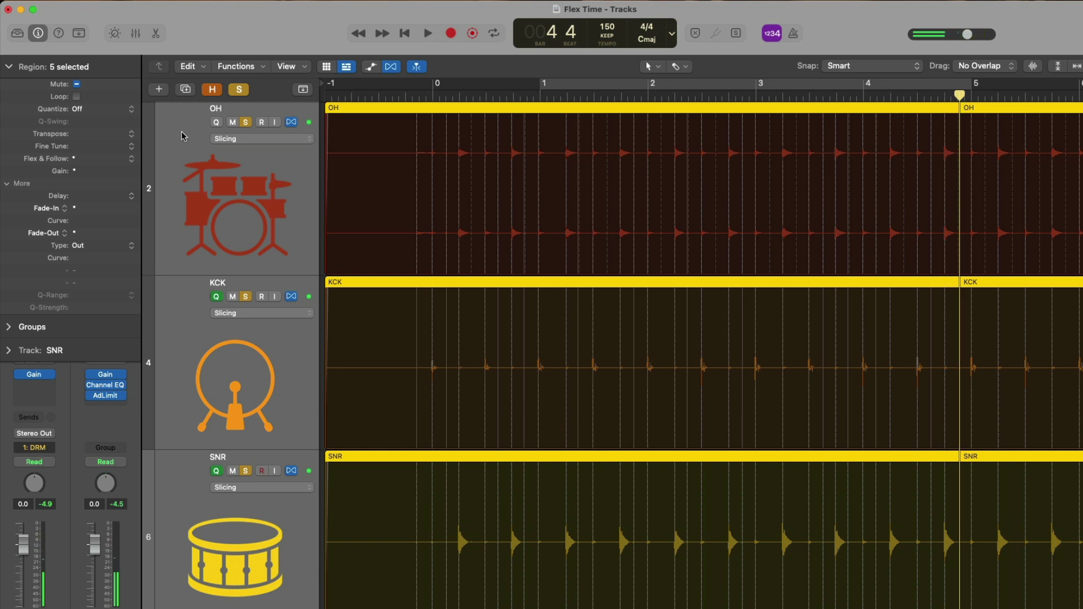
click(125, 111)
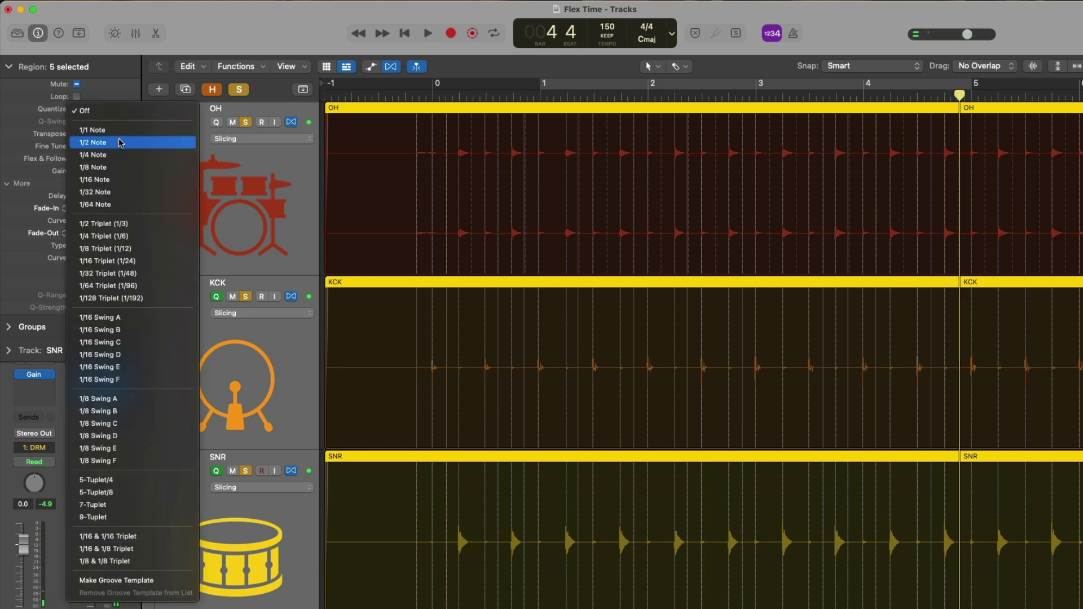
click(123, 168)
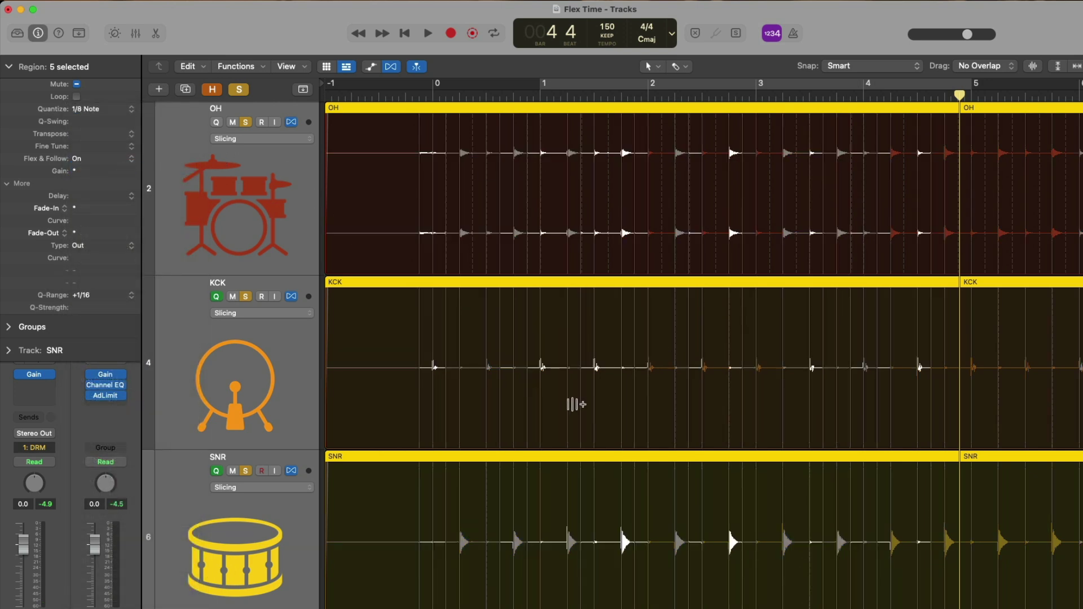
key(space)
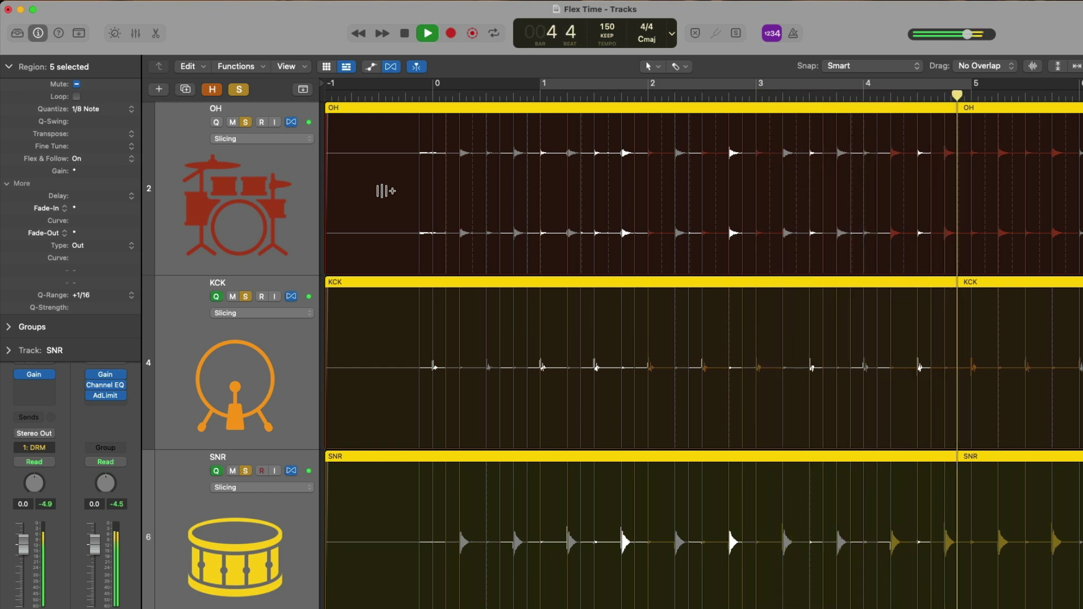
key(space)
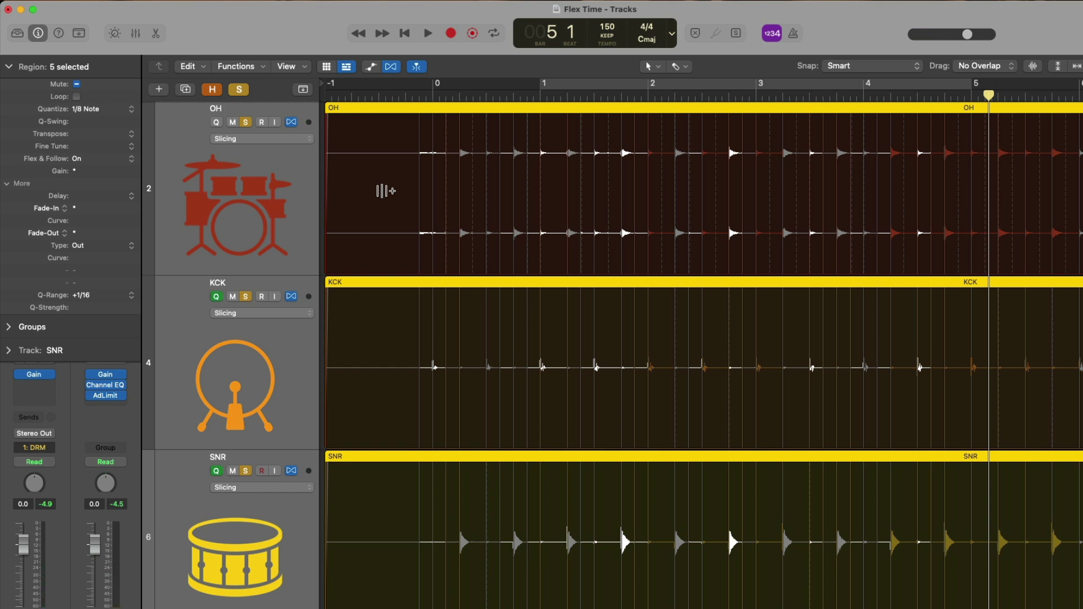
Drag the first kick transient's flex marker slightly earlier, then show the KCK flex mode list.
drag(386, 191, 524, 477)
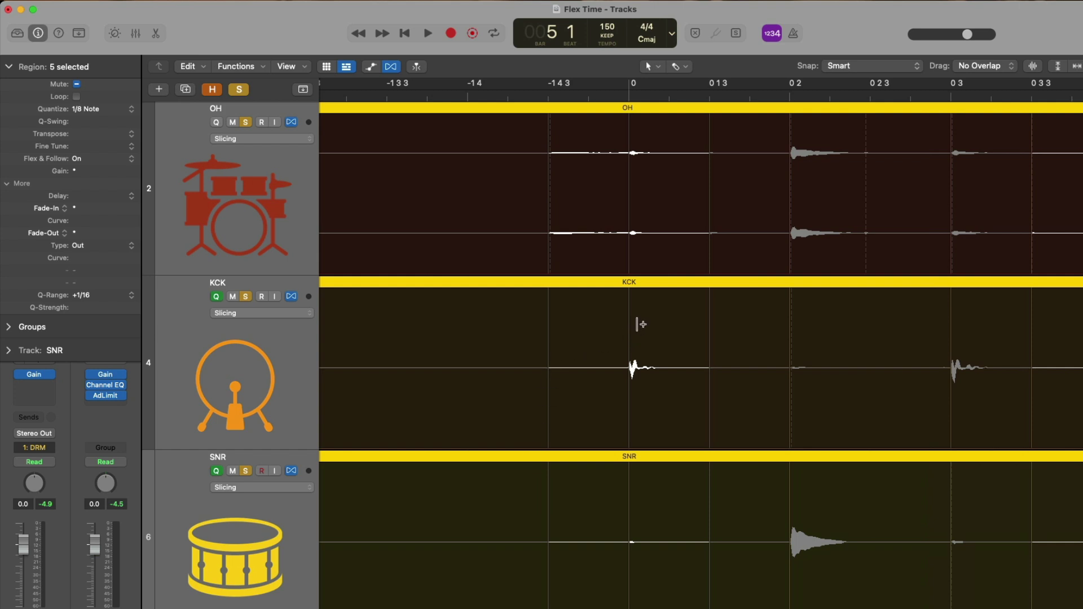
mouse_move(628, 324)
mouse_down()
mouse_move(598, 326)
mouse_move(743, 420)
mouse_up()
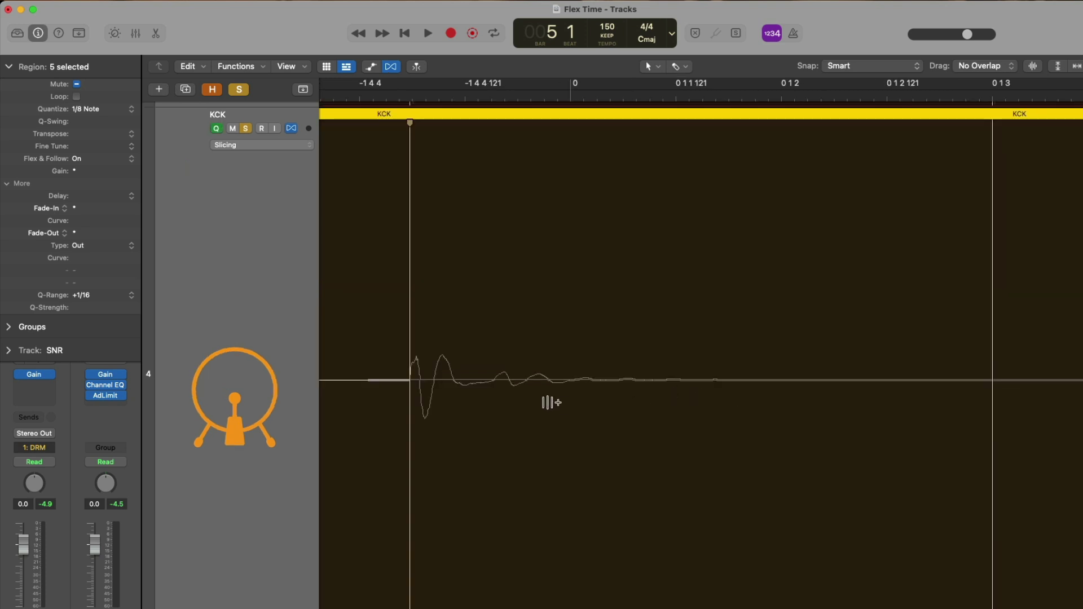
ctrl+alt+click(596, 347)
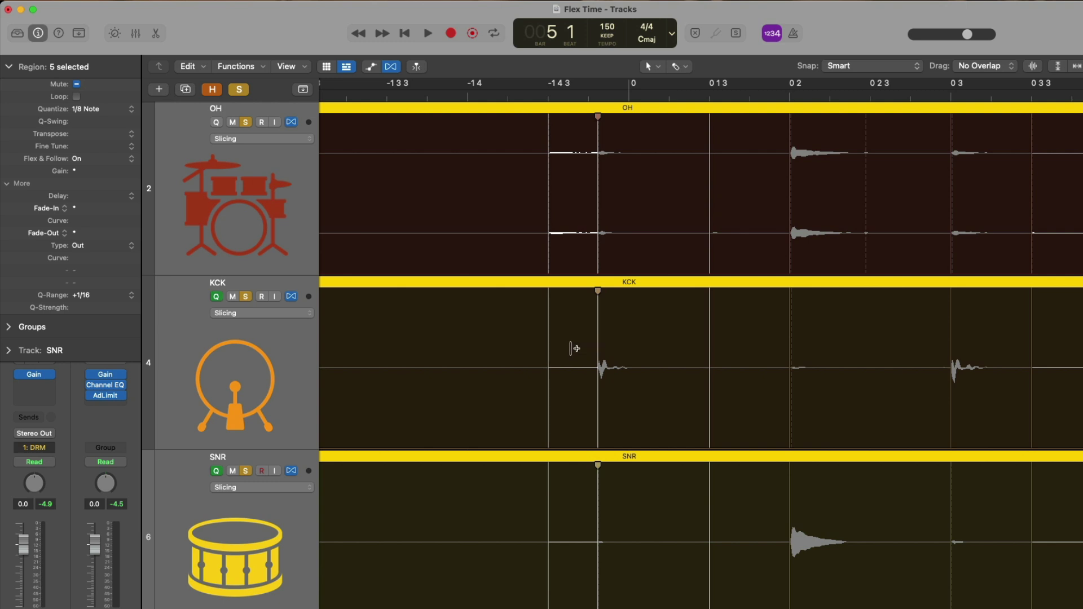
click(305, 314)
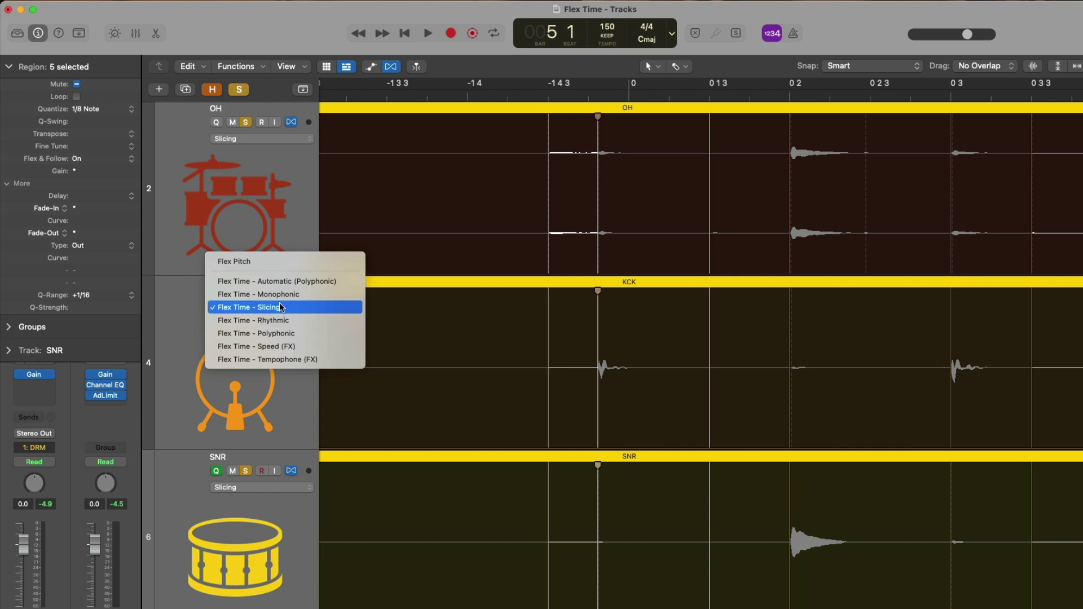
Switch the OH, KCK and SNR drum tracks to Flex Time Monophonic and audition them.
click(280, 294)
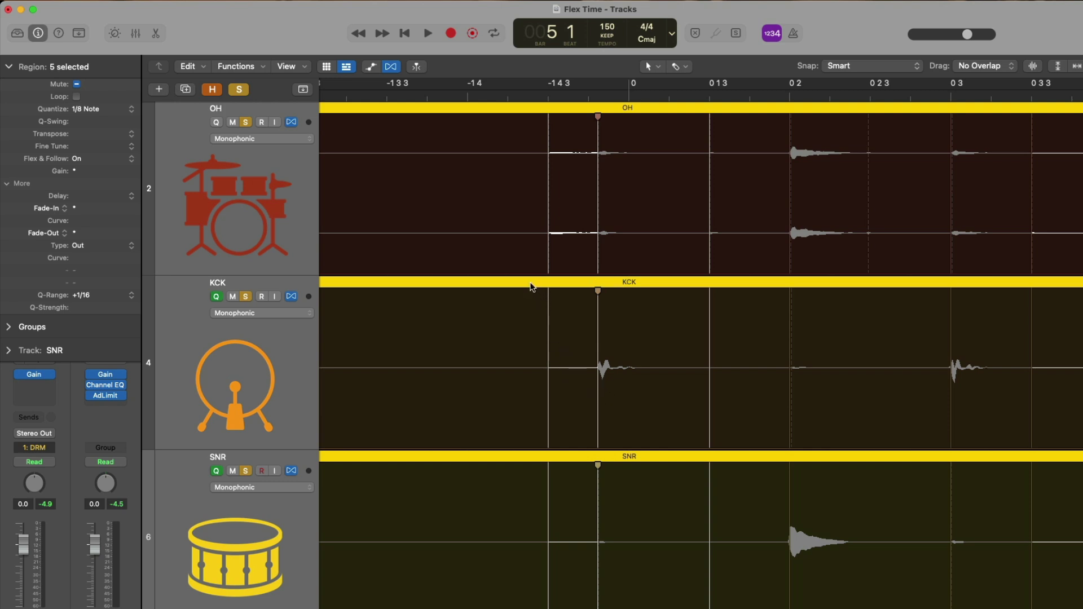
key(space)
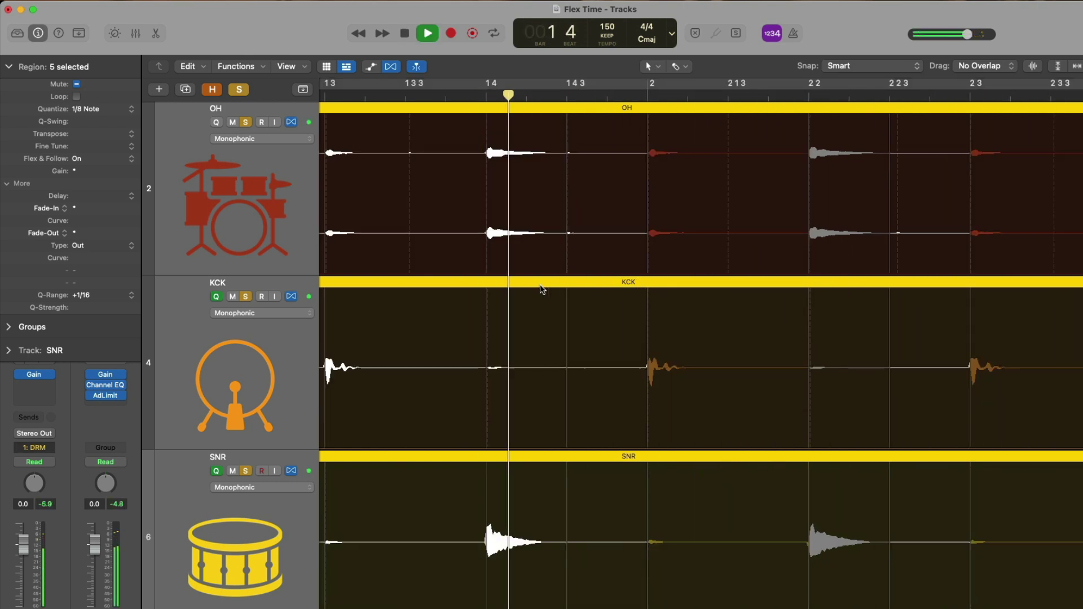
key(space)
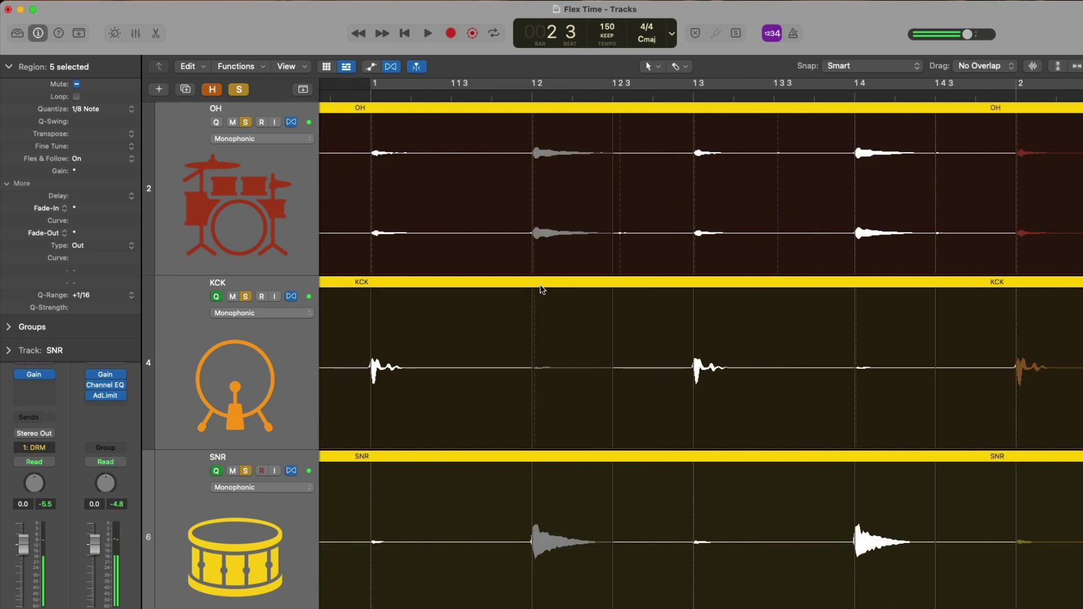
scroll(540, 285, left, 10)
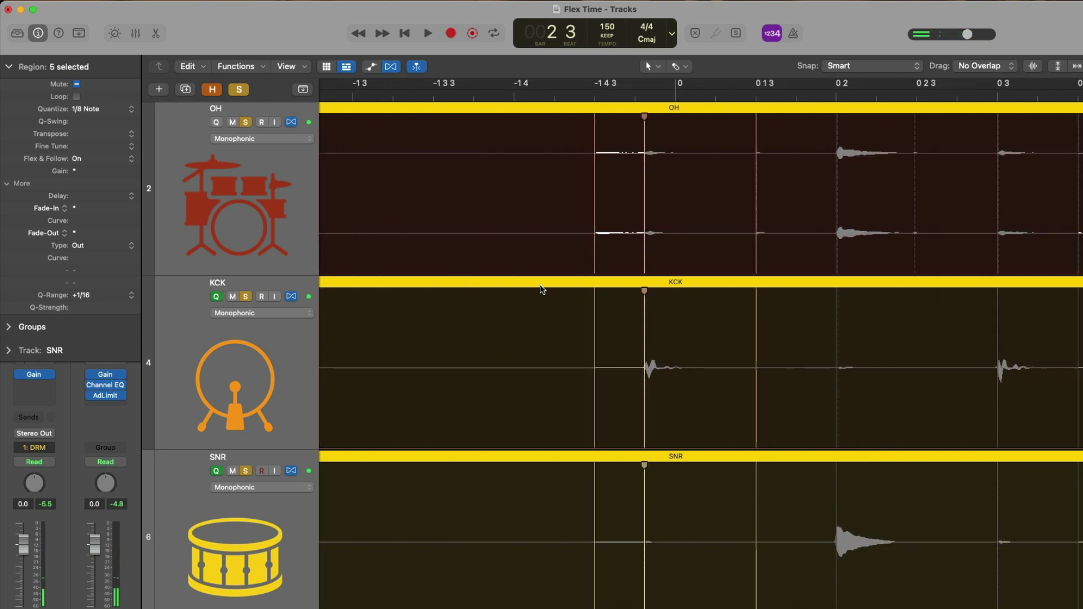
Return the drums to Slicing mode and drag the shared flex marker slightly earlier.
click(310, 317)
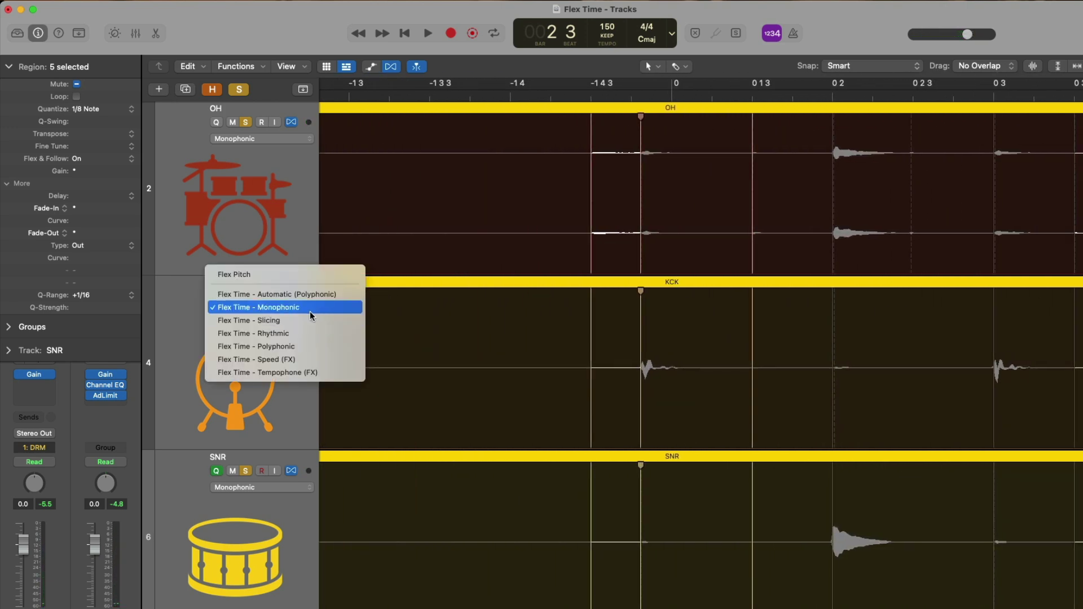
click(309, 319)
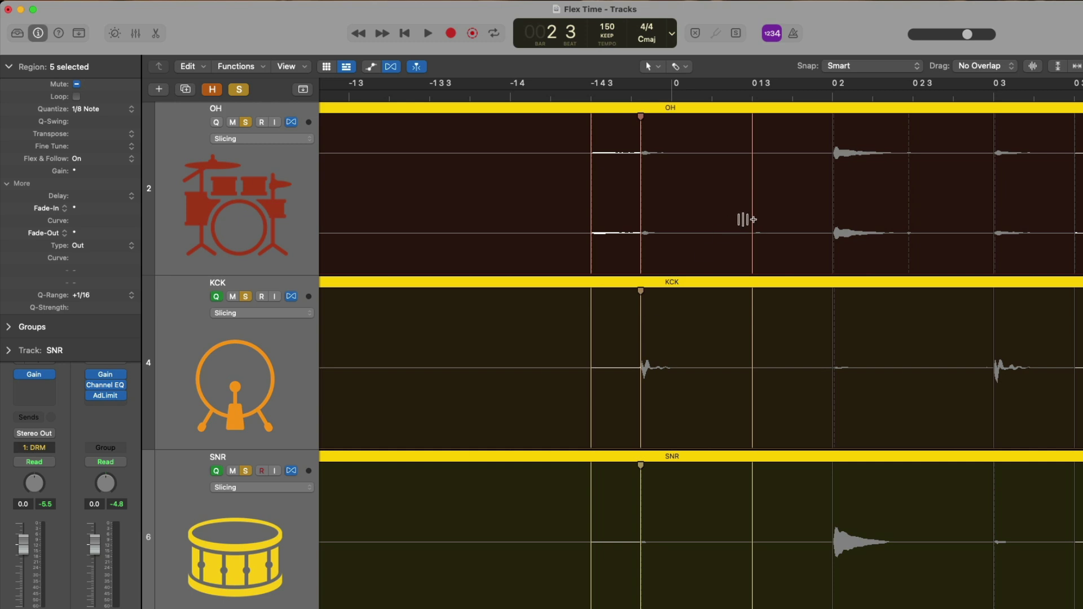
mouse_move(636, 328)
drag(636, 327, 628, 328)
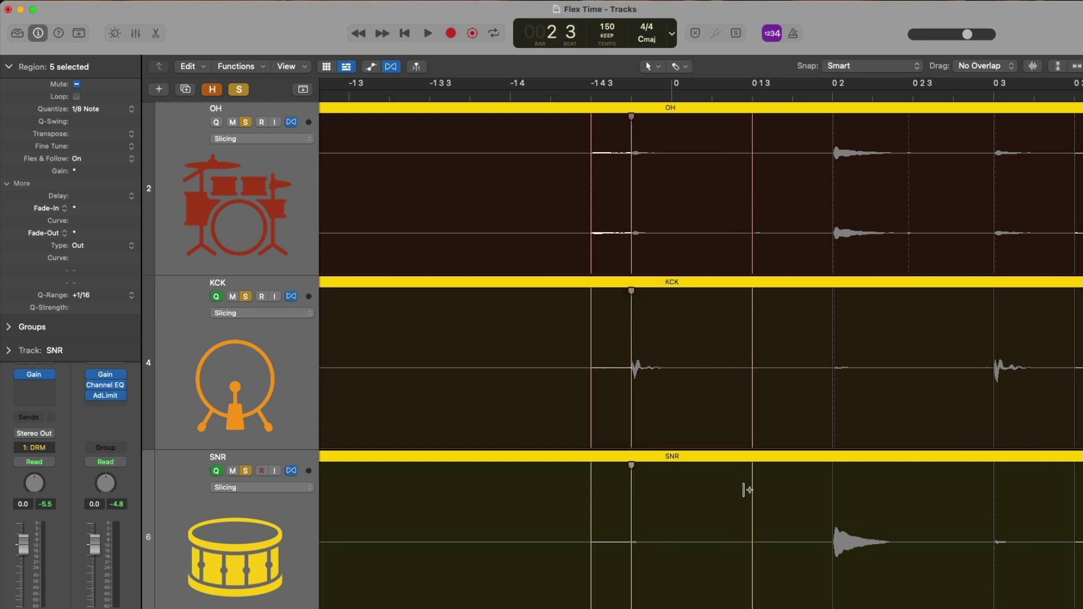
Add a second flex marker on the OH, KCK and SNR regions and play back the edit.
drag(751, 484, 762, 477)
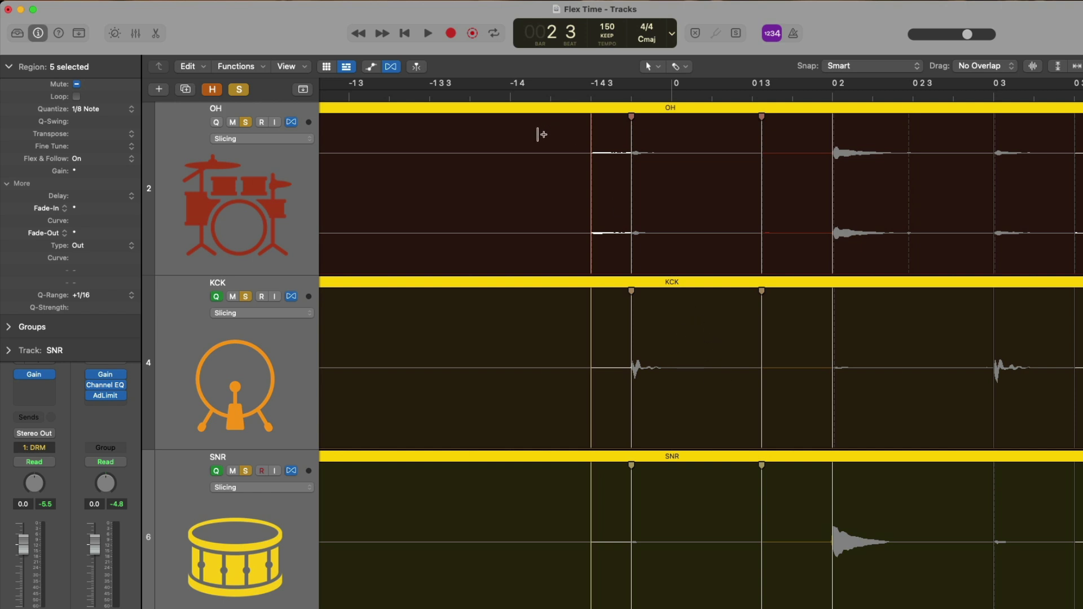
key(space)
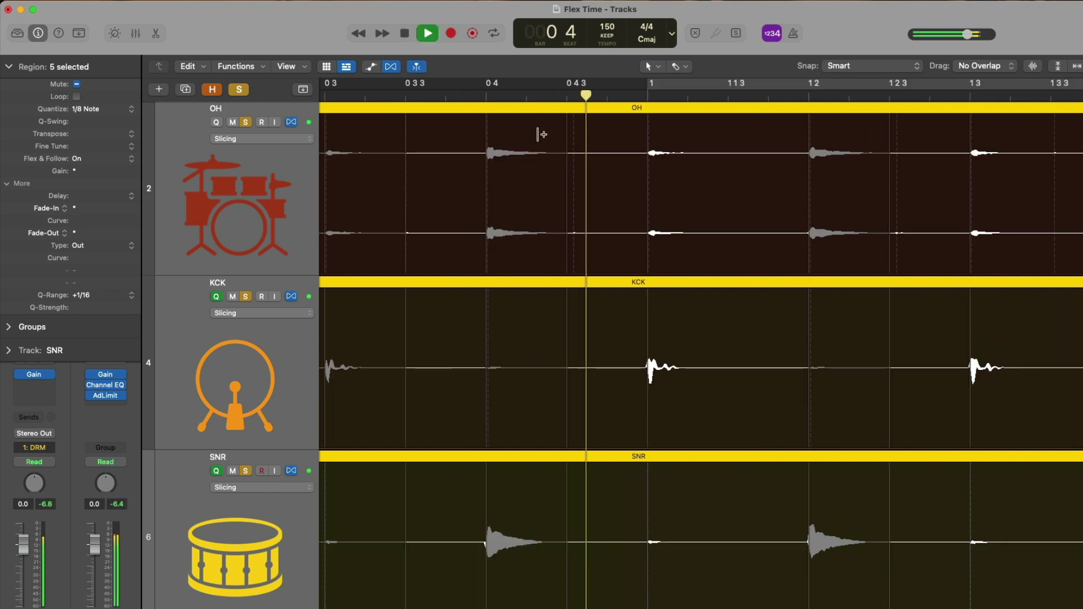
key(space)
scroll(604, 208, left, 10)
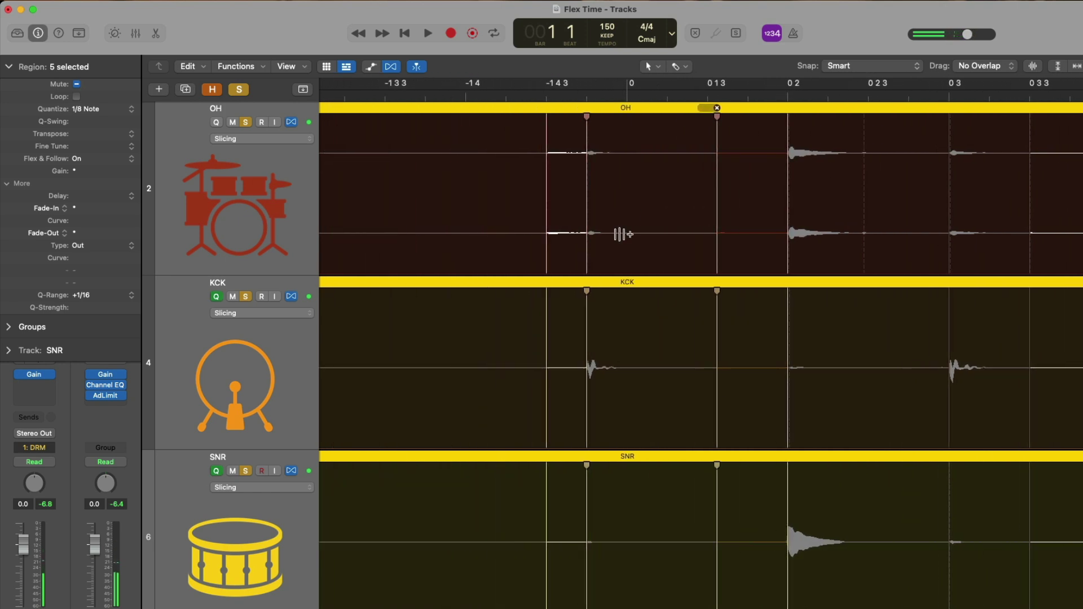
scroll(622, 234, left, 3)
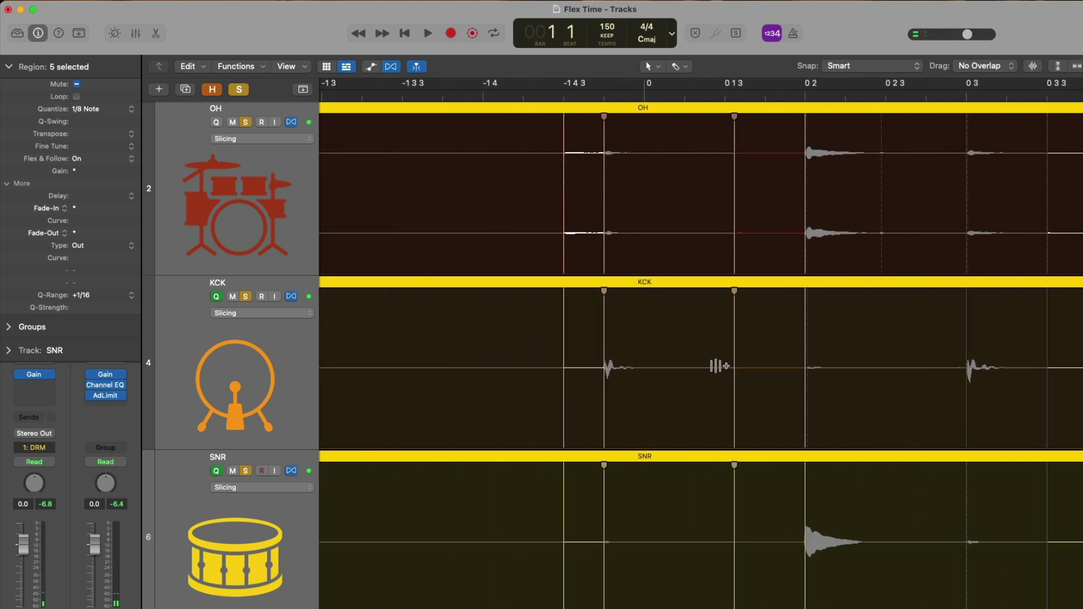
Undo the drum flex edits, then set region Quantize Off and back to 1/8 Note.
scroll(719, 366, down, 2)
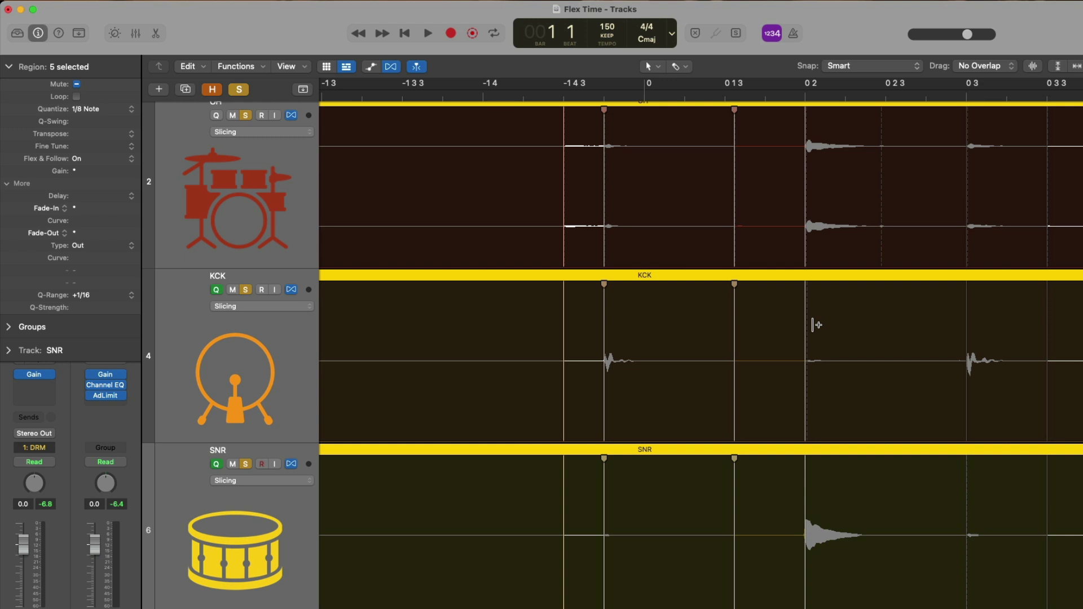
key(super+z)
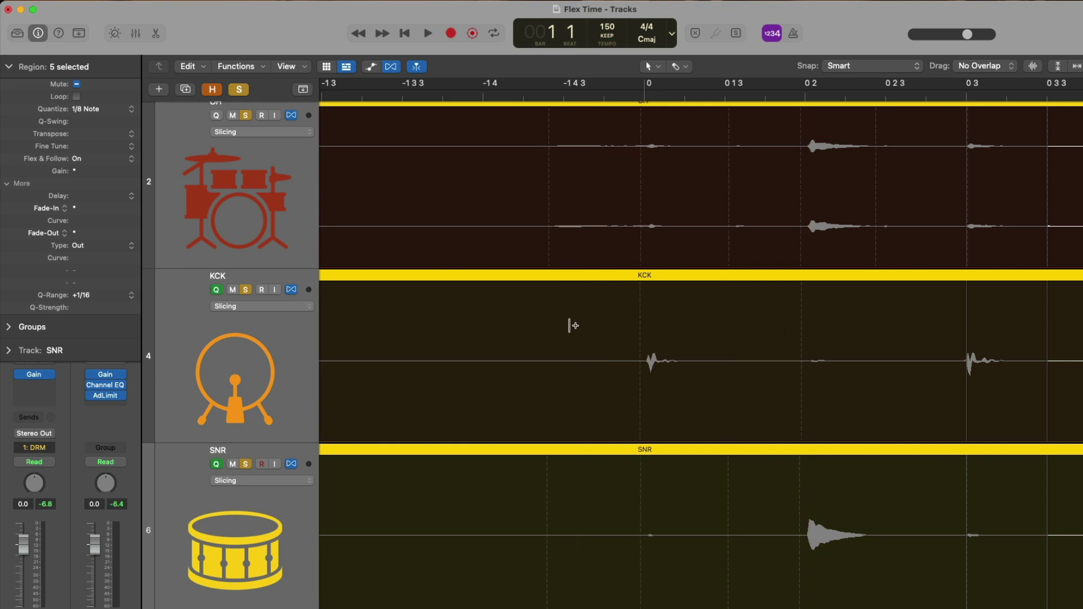
click(129, 114)
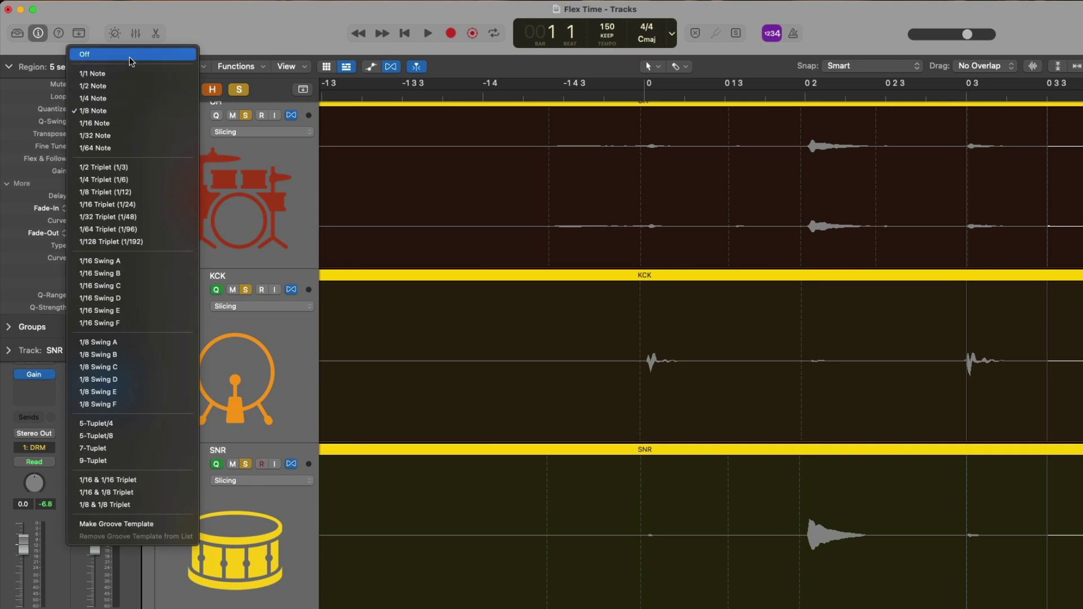
click(130, 52)
click(107, 110)
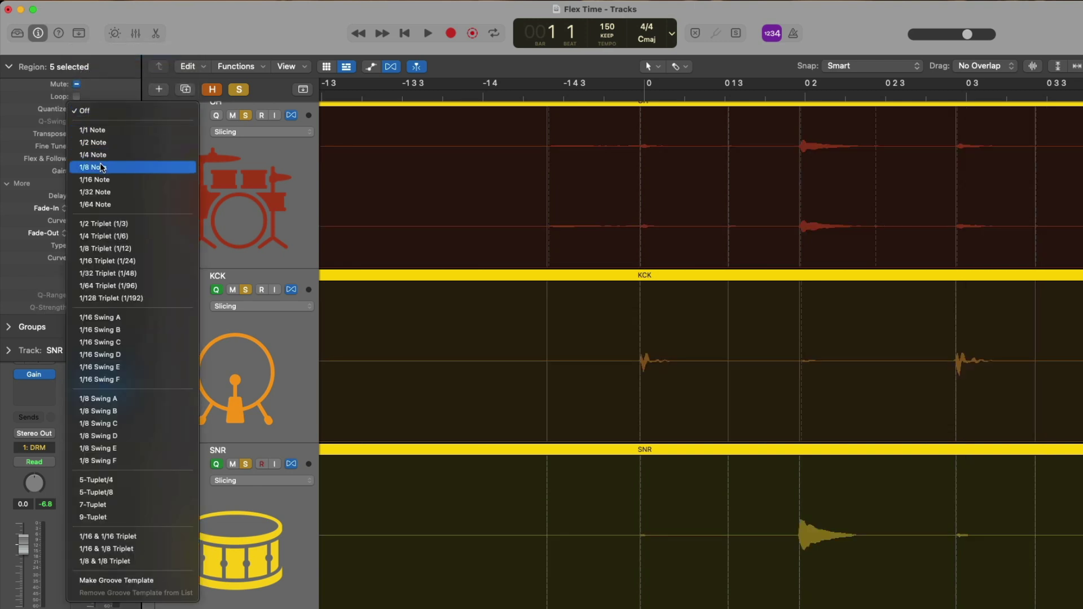
click(100, 164)
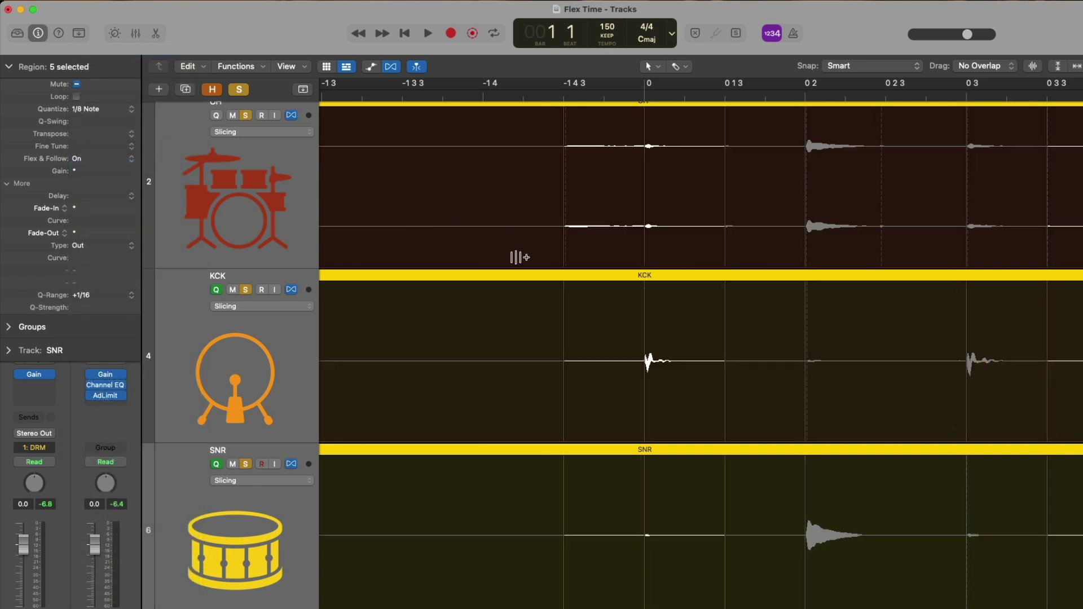
Solo the BASS track and expand its take folder.
key(z)
scroll(522, 257, down, 5)
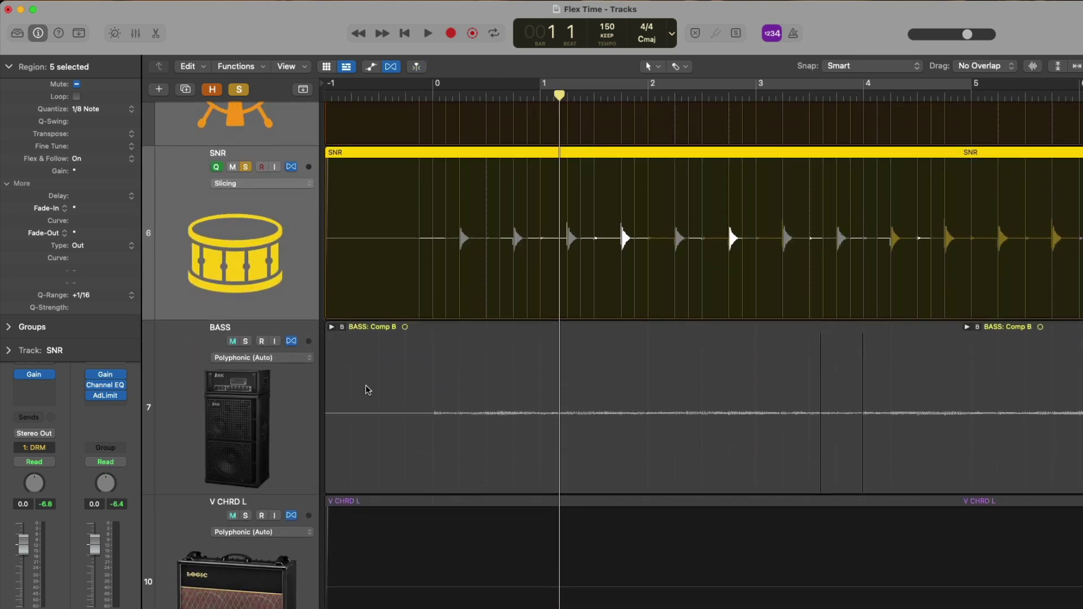
click(246, 341)
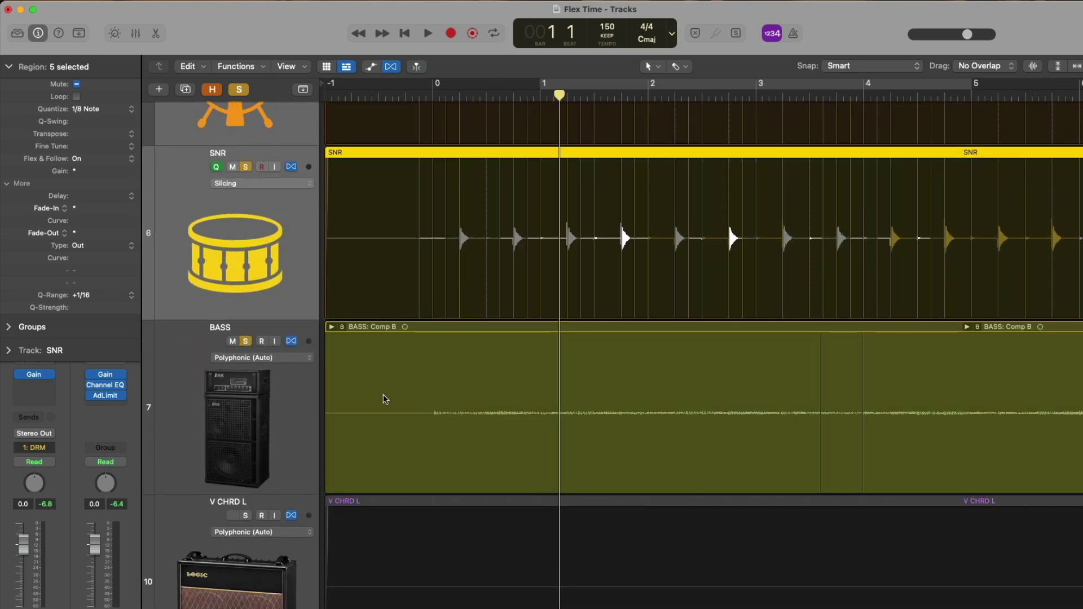
scroll(385, 399, down, 2)
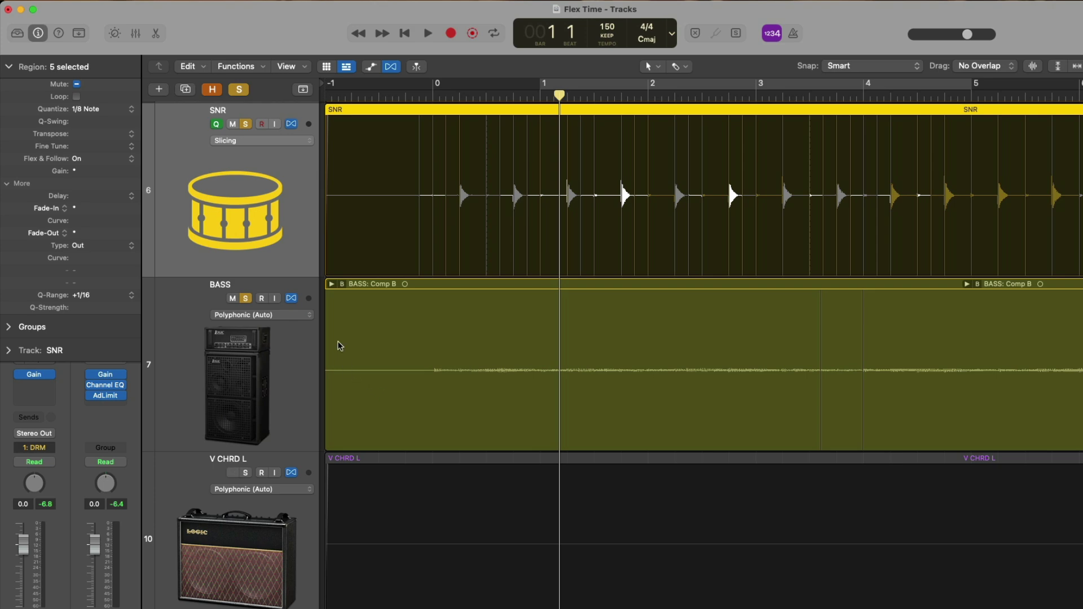
click(332, 285)
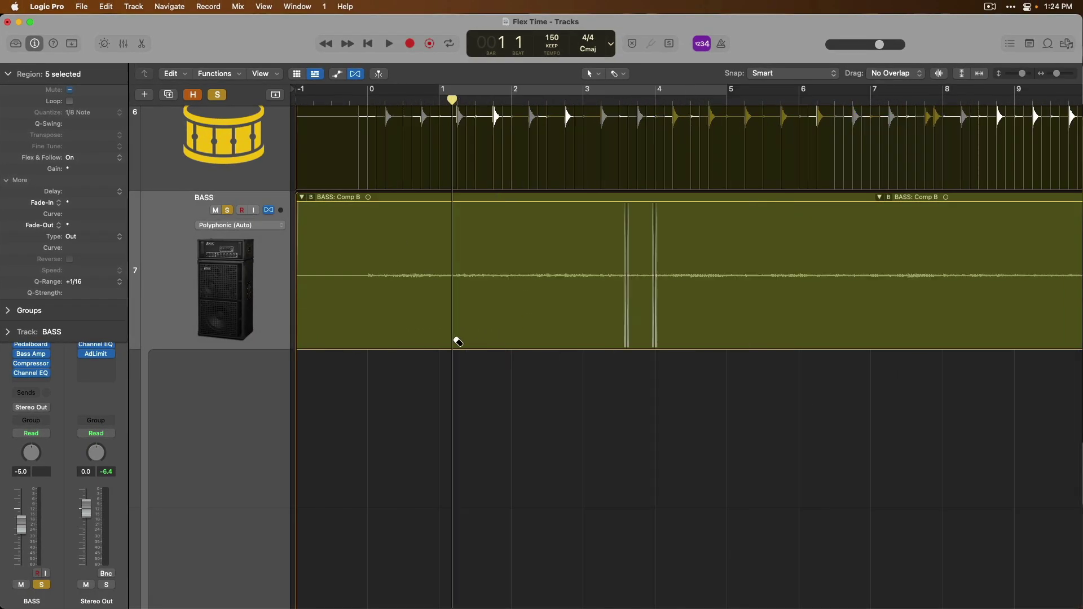
Zoom out, then zoom in on BASS Takes 23 and 22 and select Take 23.
key(super+Left)
key(super+Left)
key(super+Left)
key(super+Left)
key(super+Left)
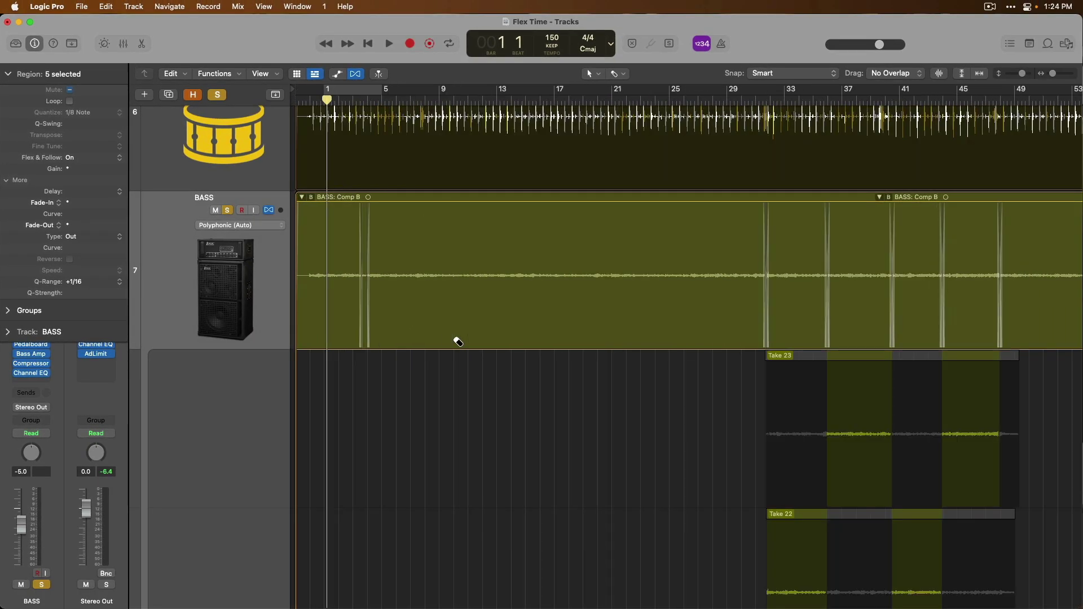
key(super+Up)
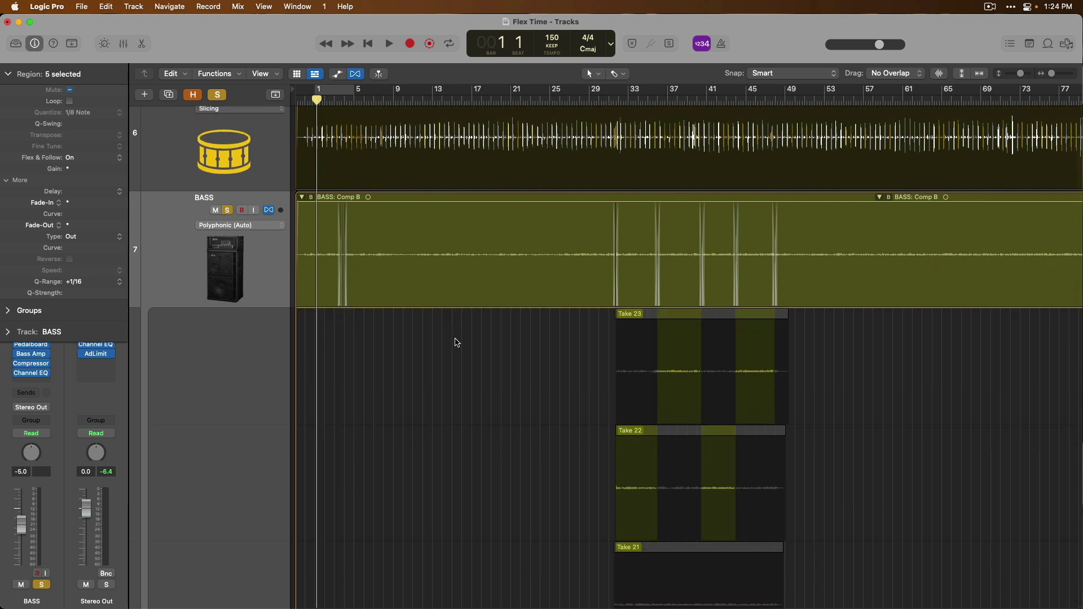
drag(581, 309, 823, 486)
scroll(824, 487, down, 3)
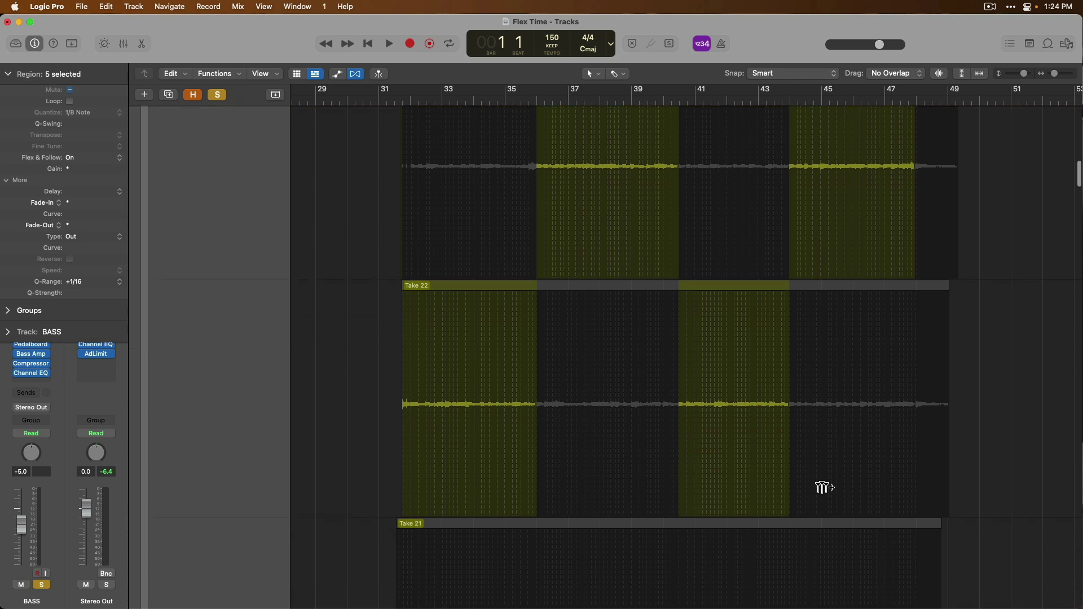
scroll(824, 487, up, 6)
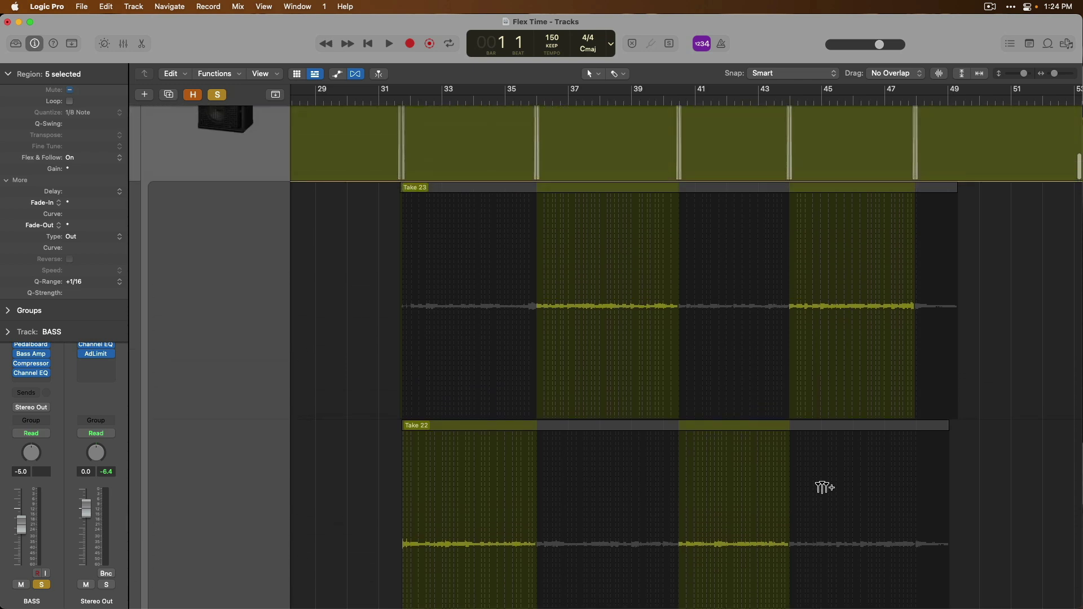
drag(388, 220, 728, 258)
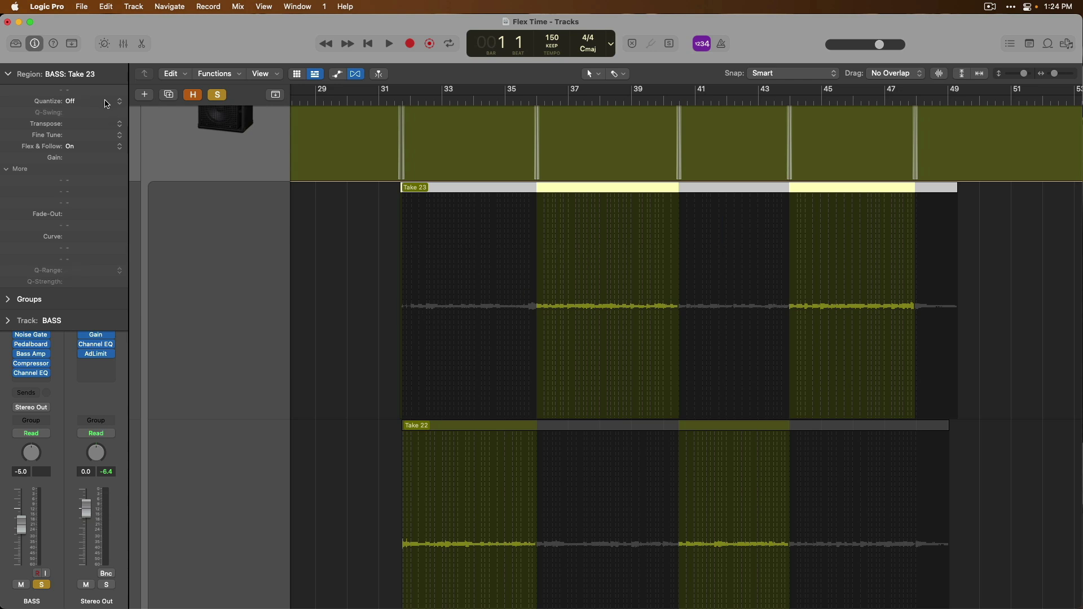
Quantize BASS Take 23 to 1/8 Note.
click(107, 103)
click(106, 155)
drag(345, 260, 682, 479)
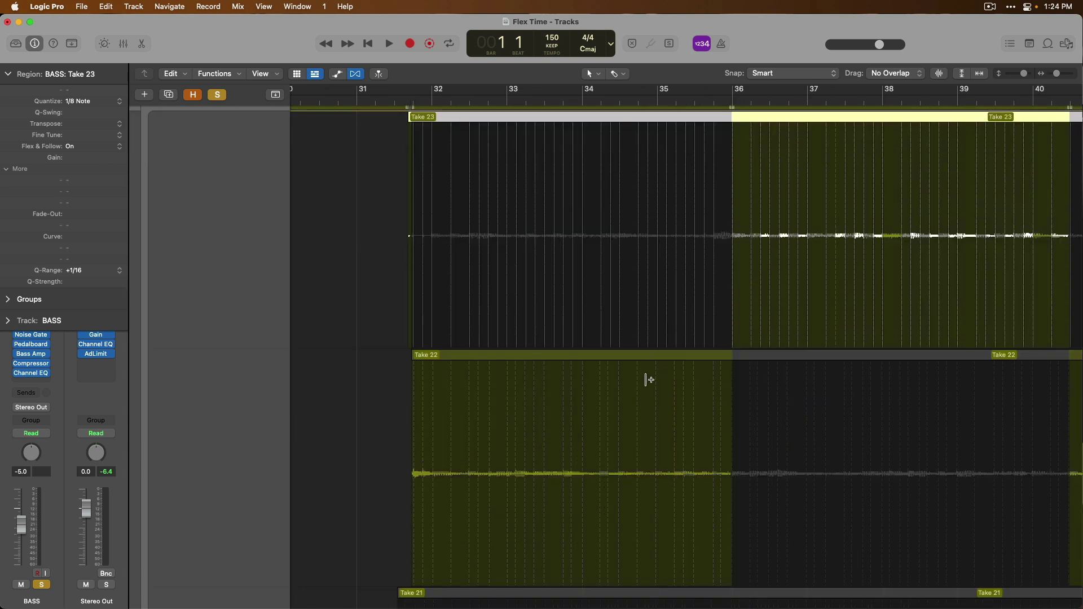
click(646, 386)
Select BASS Take 22 and quantize it to 1/8 Note.
click(445, 451)
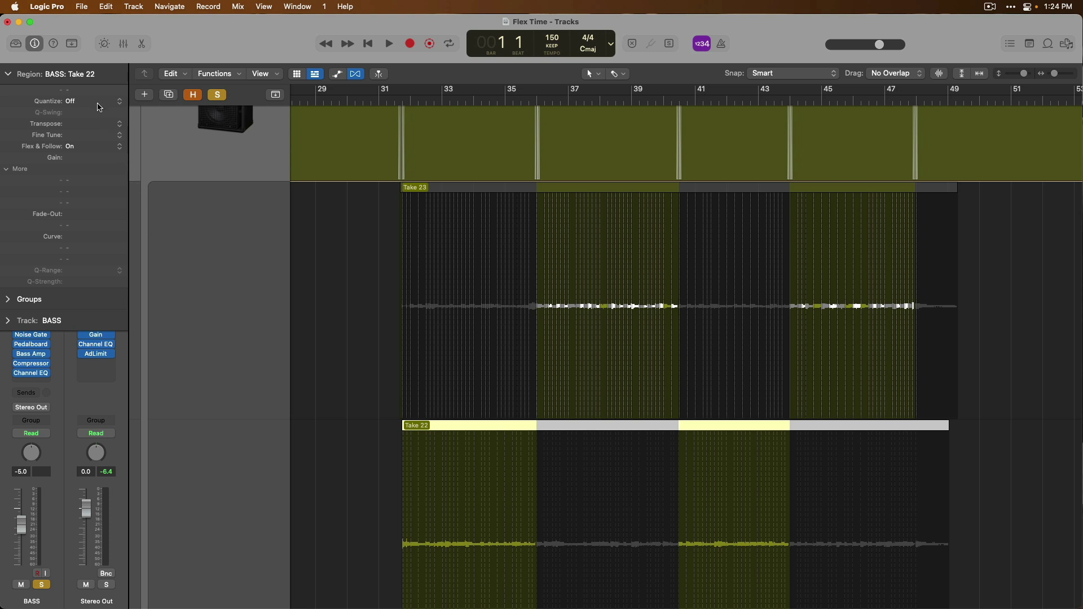
click(99, 105)
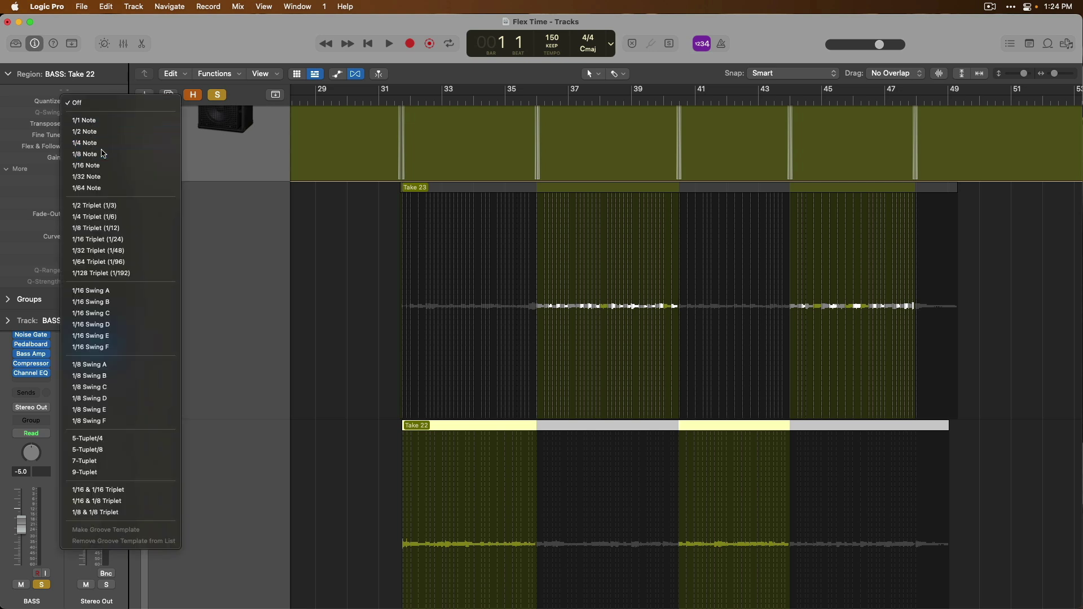
click(85, 154)
scroll(321, 268, down, 2)
scroll(320, 264, down, 1)
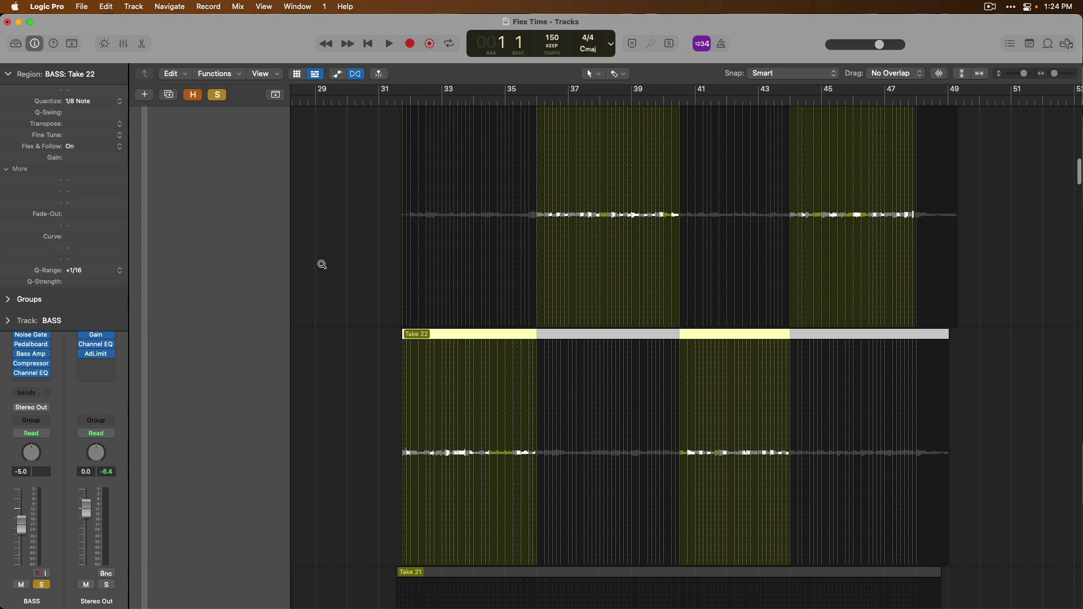
ctrl+alt+click(323, 265)
scroll(361, 276, down, 5)
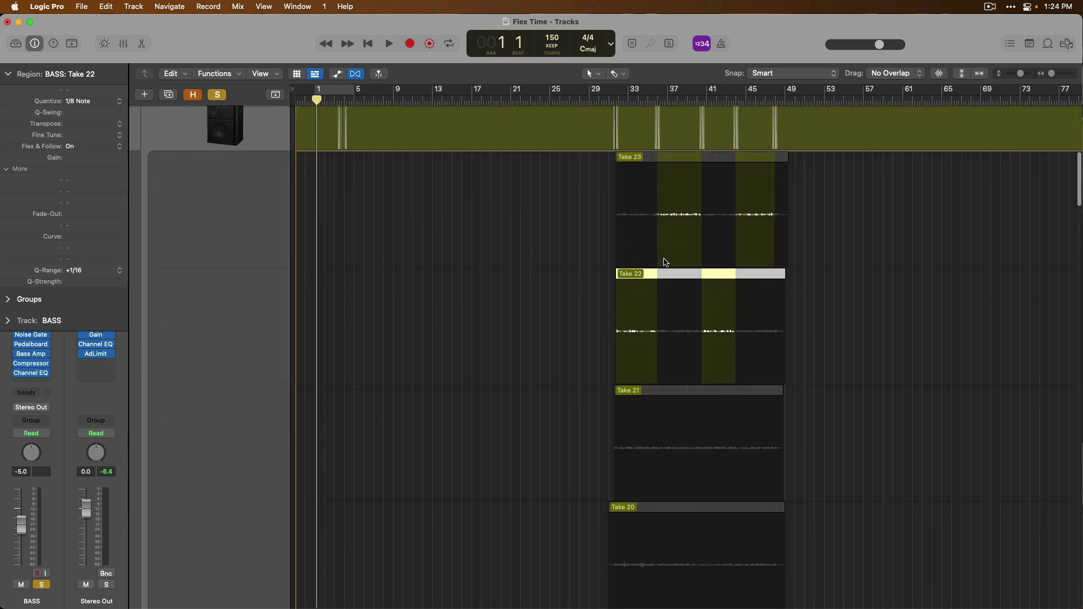
Zoom out to show every BASS take, then quantize Take 4 to 1/8 Note.
ctrl+alt+click(575, 253)
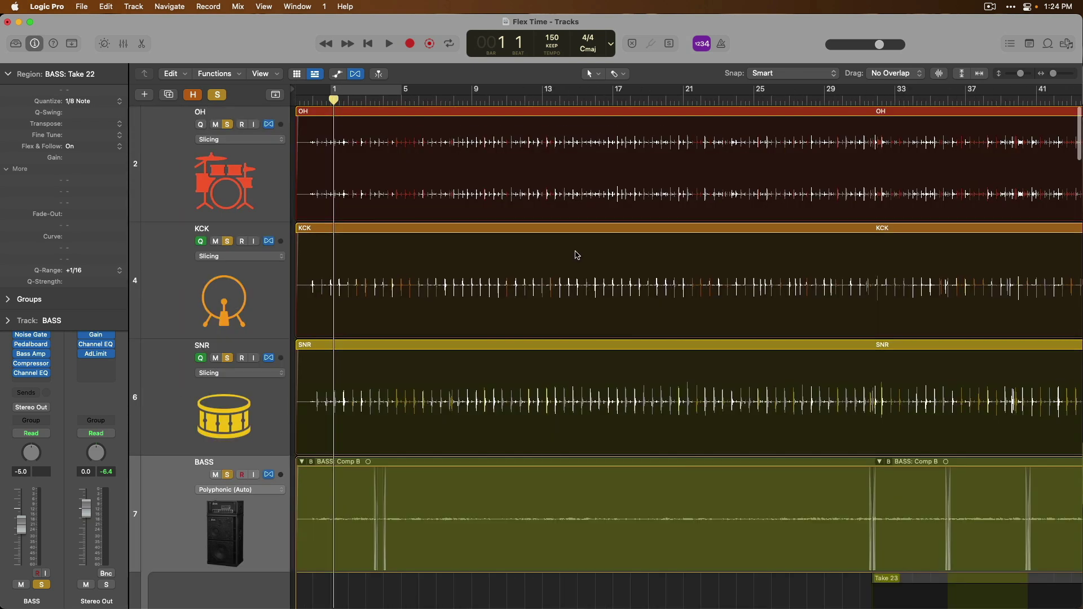
scroll(581, 256, down, 10)
ctrl+alt+click(594, 273)
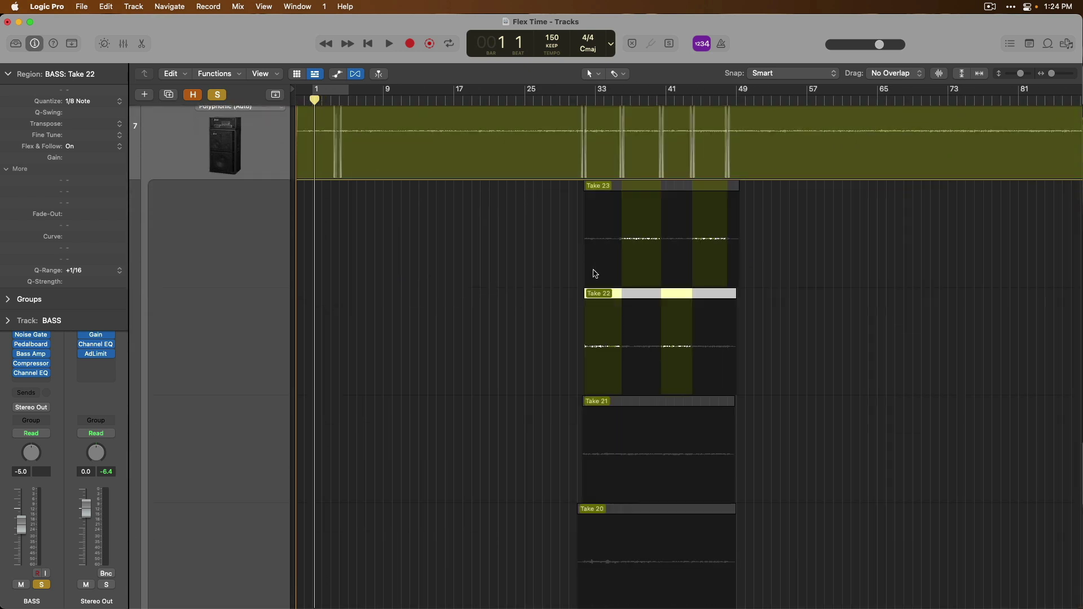
ctrl+alt+click(595, 274)
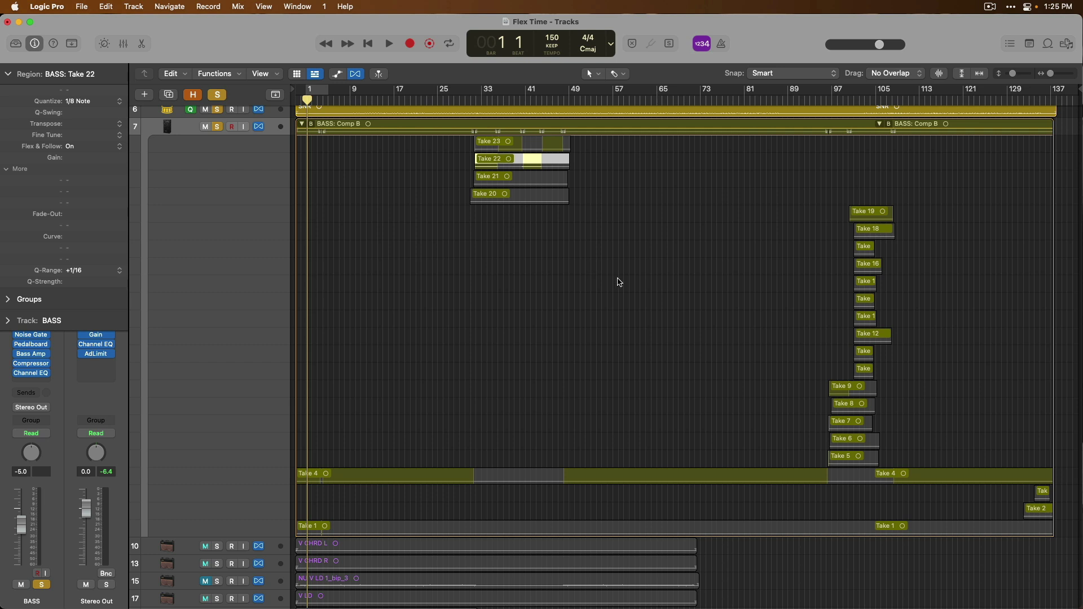
click(338, 475)
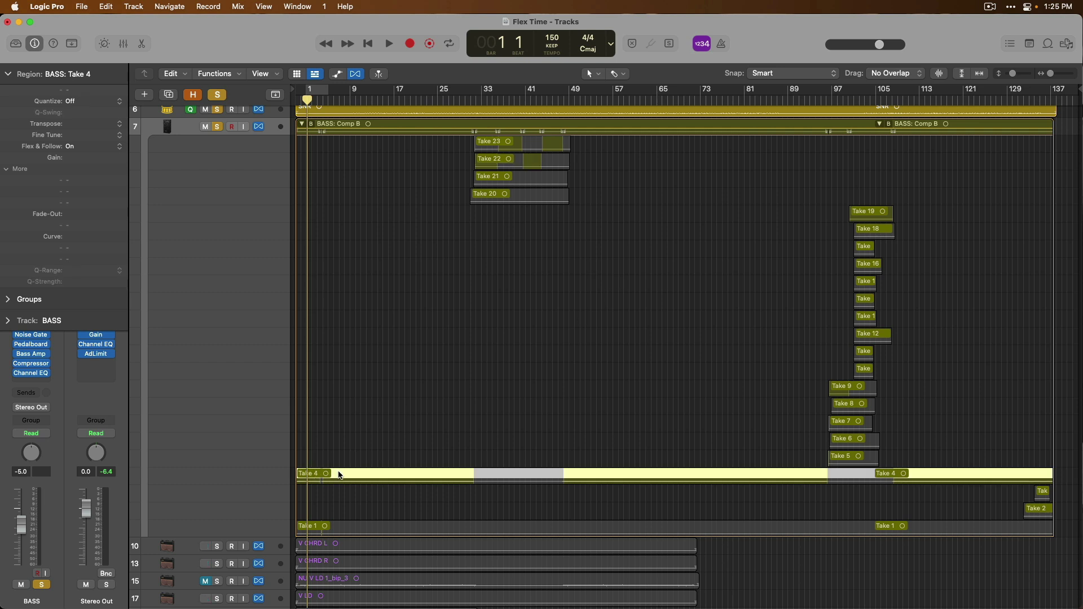
click(88, 102)
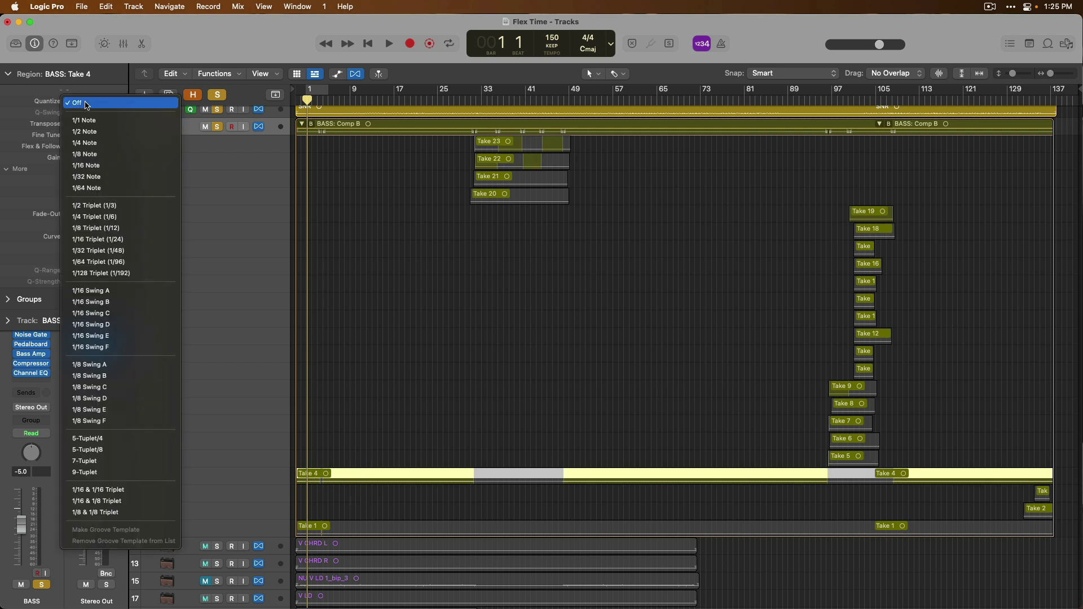
key(Return)
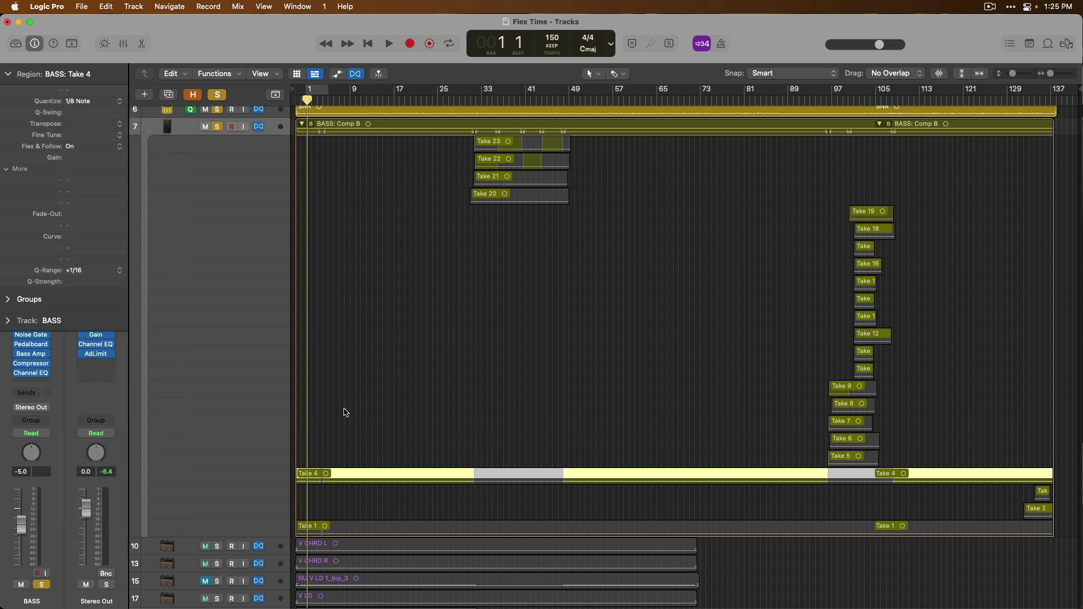
ctrl+alt+click(342, 411)
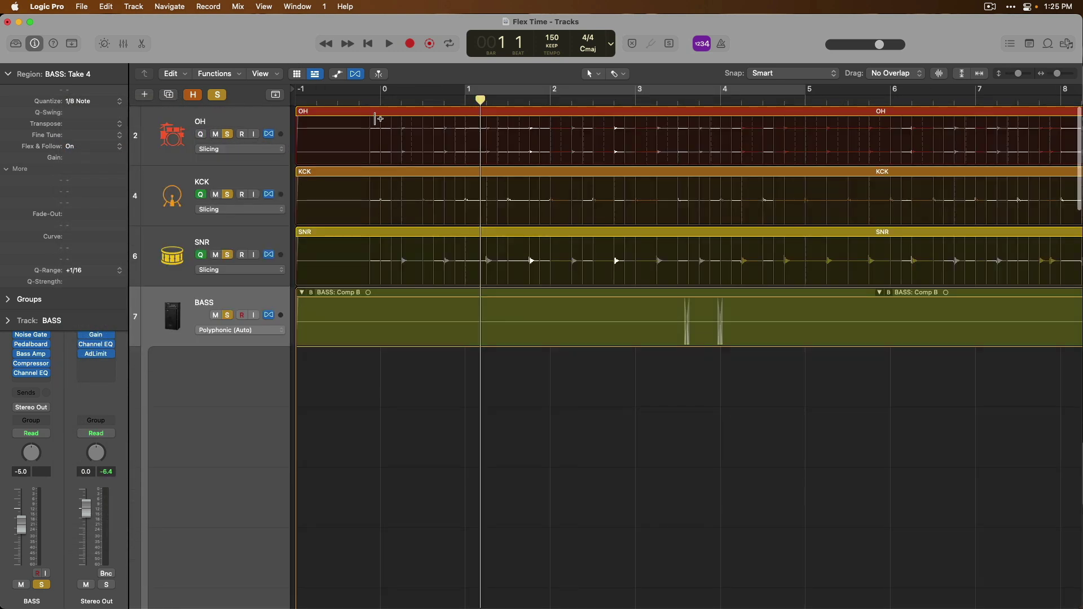
click(358, 100)
key(space)
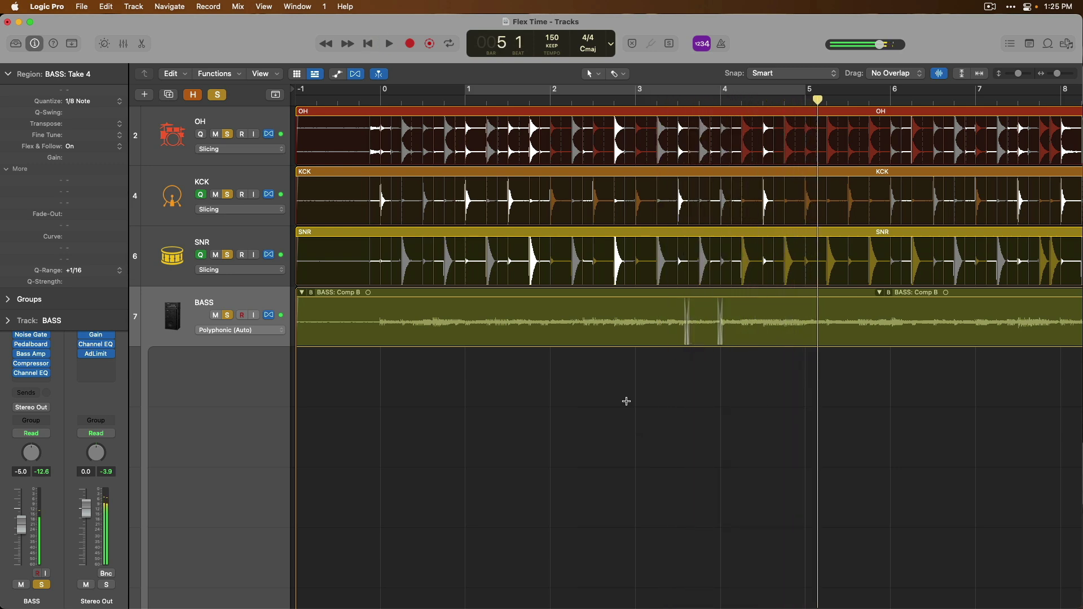
key(space)
scroll(628, 405, down, 10)
scroll(628, 404, up, 10)
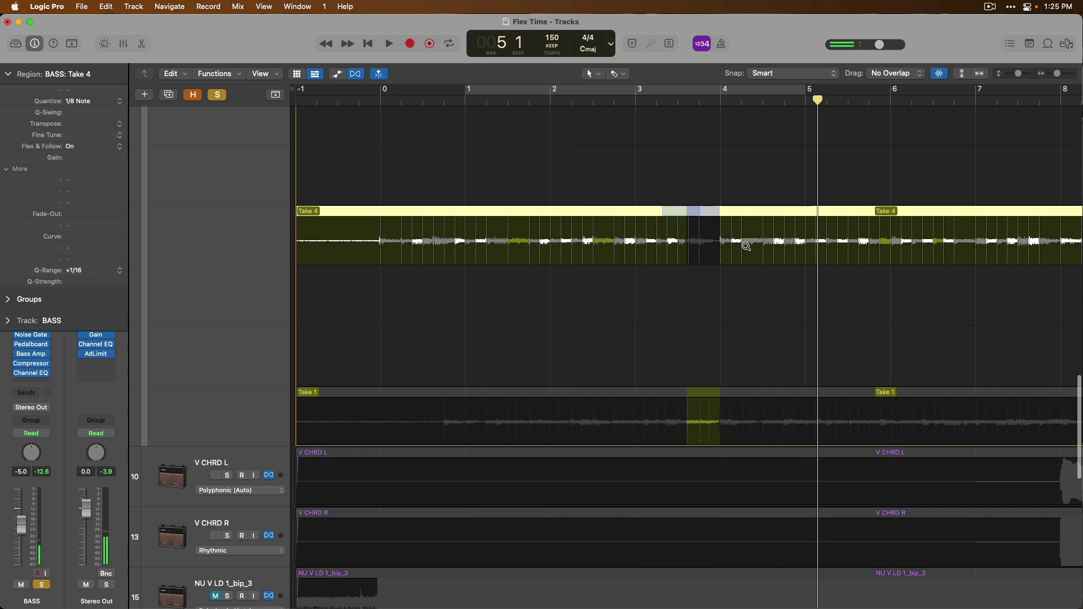
key(z)
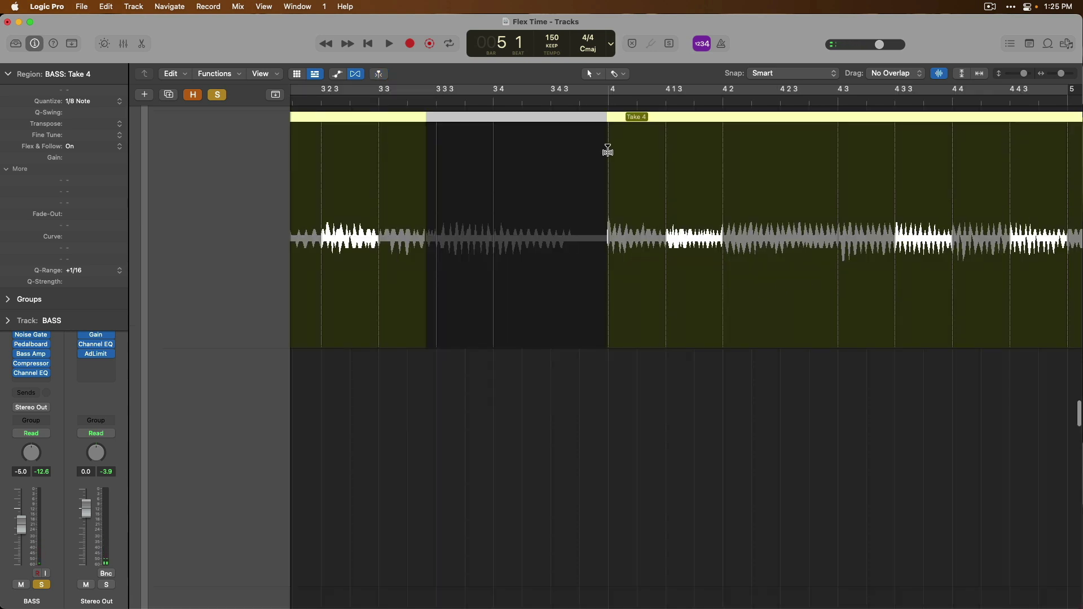
mouse_move(607, 150)
mouse_down()
mouse_move(629, 148)
mouse_move(585, 157)
mouse_move(608, 147)
mouse_up()
key(z)
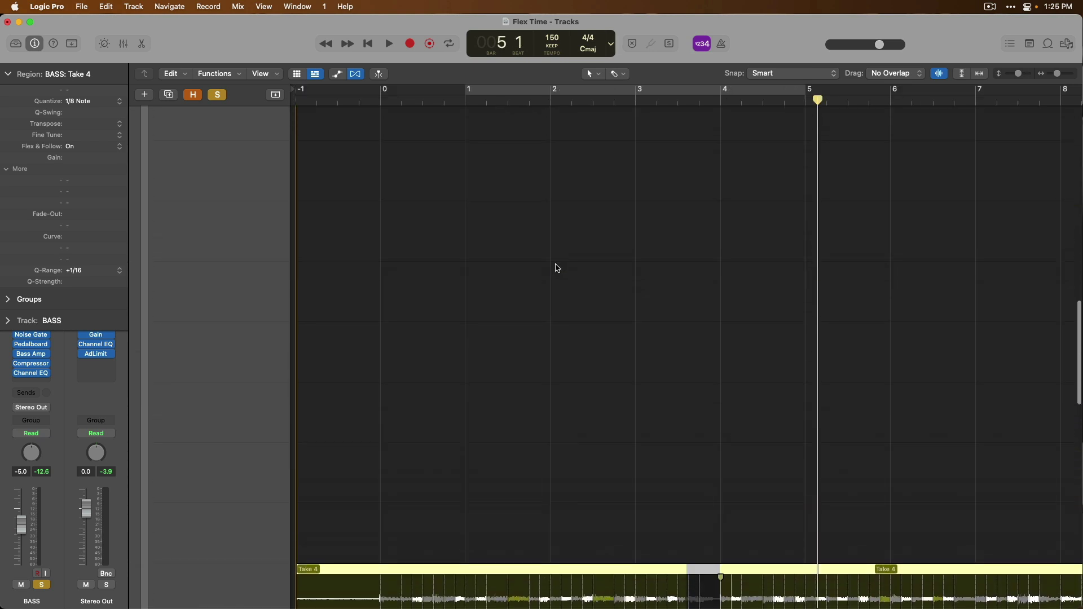
scroll(554, 267, up, 2)
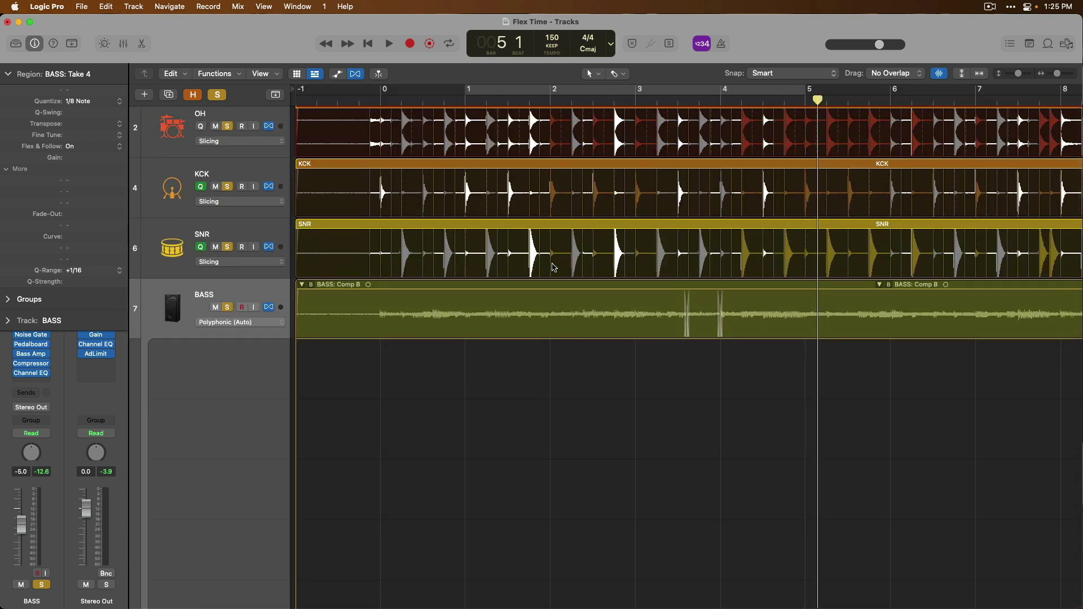
Set the BASS track to Flex Time Monophonic and collapse its take folder.
click(273, 322)
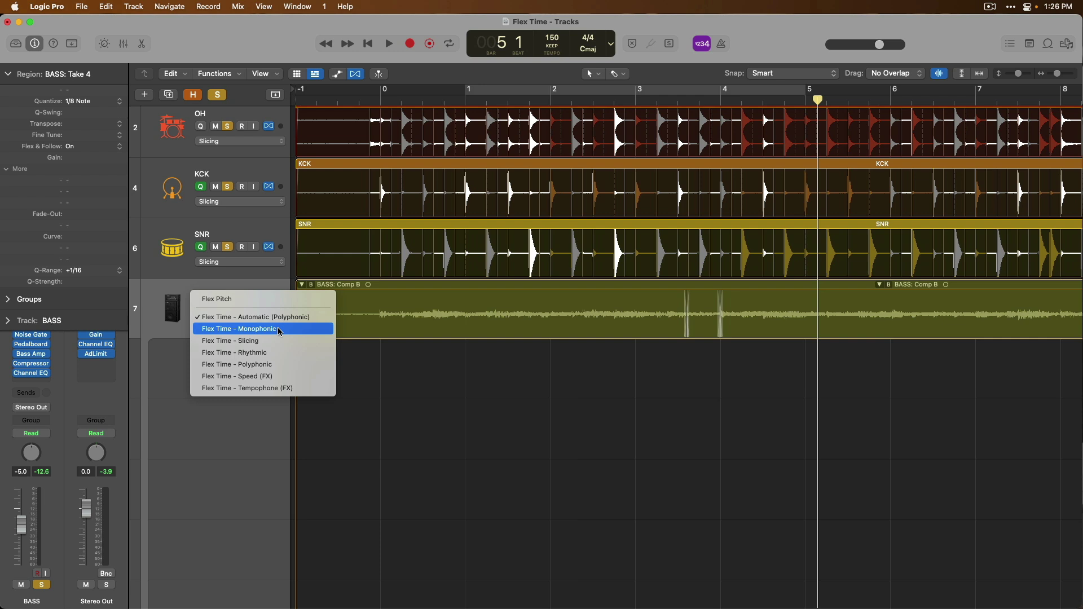
click(279, 329)
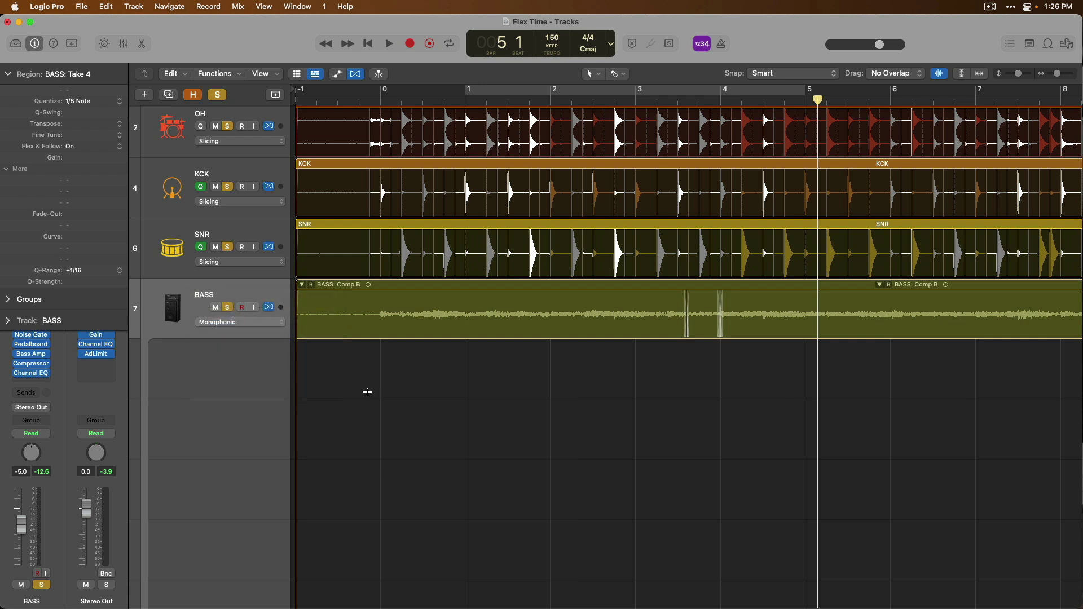
click(302, 286)
Solo the V CHRD L and V CHRD R guitar chord tracks.
scroll(385, 402, down, 3)
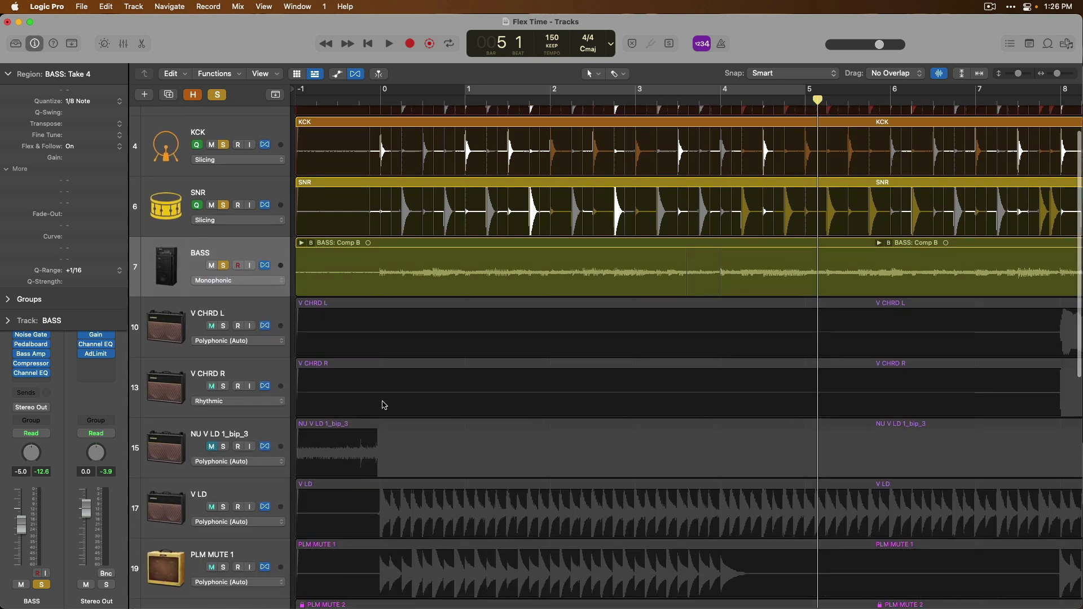
click(224, 226)
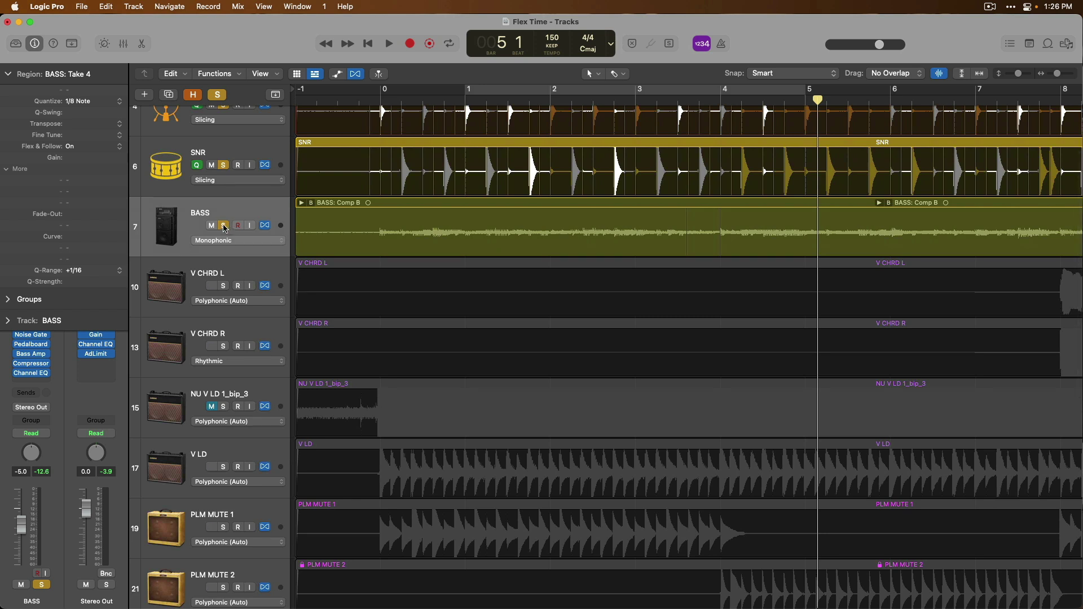
drag(224, 289, 224, 369)
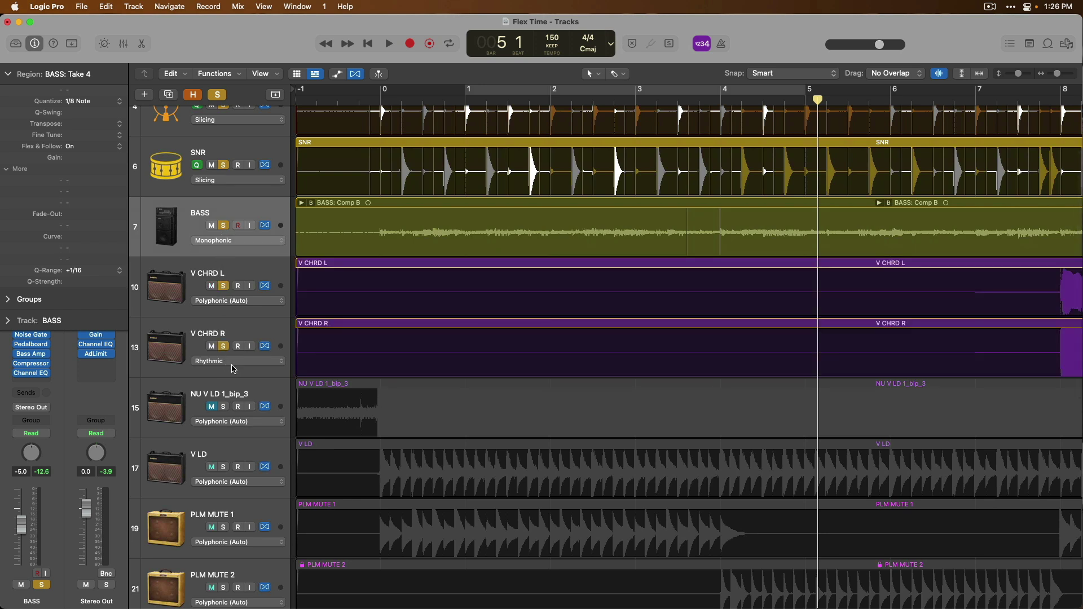
scroll(359, 397, down, 10)
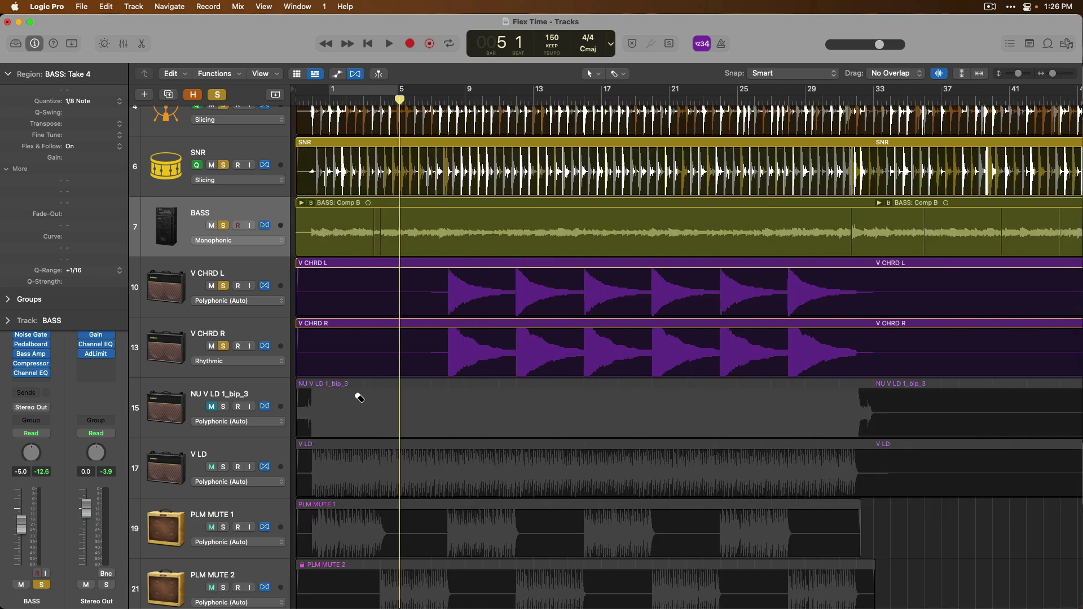
Play the soloed guitars while zooming onto the V CHRD regions spanning bars 7–29.
key(space)
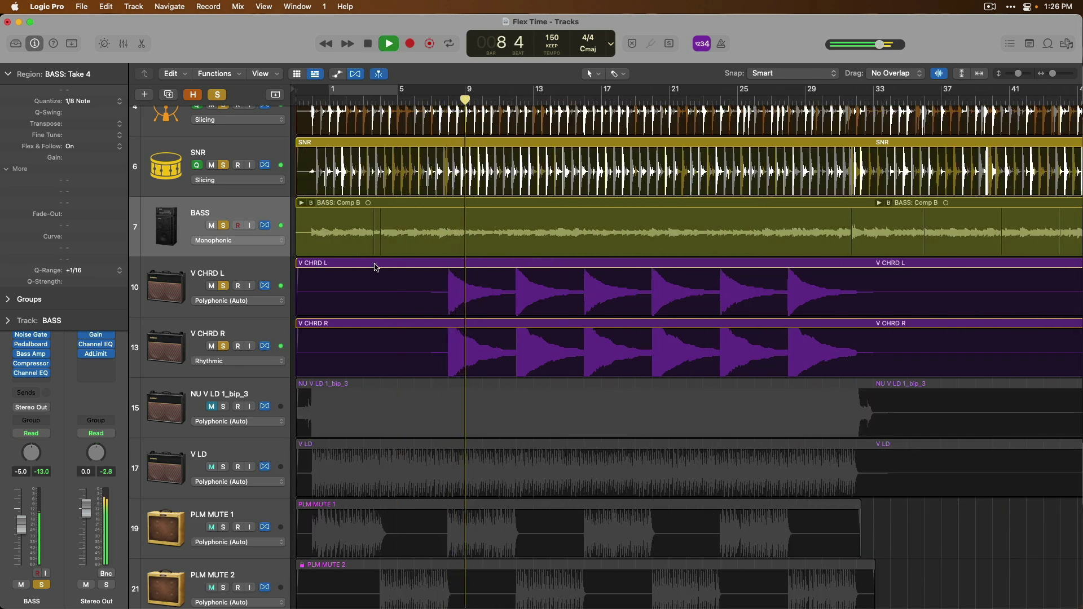
drag(406, 258, 812, 369)
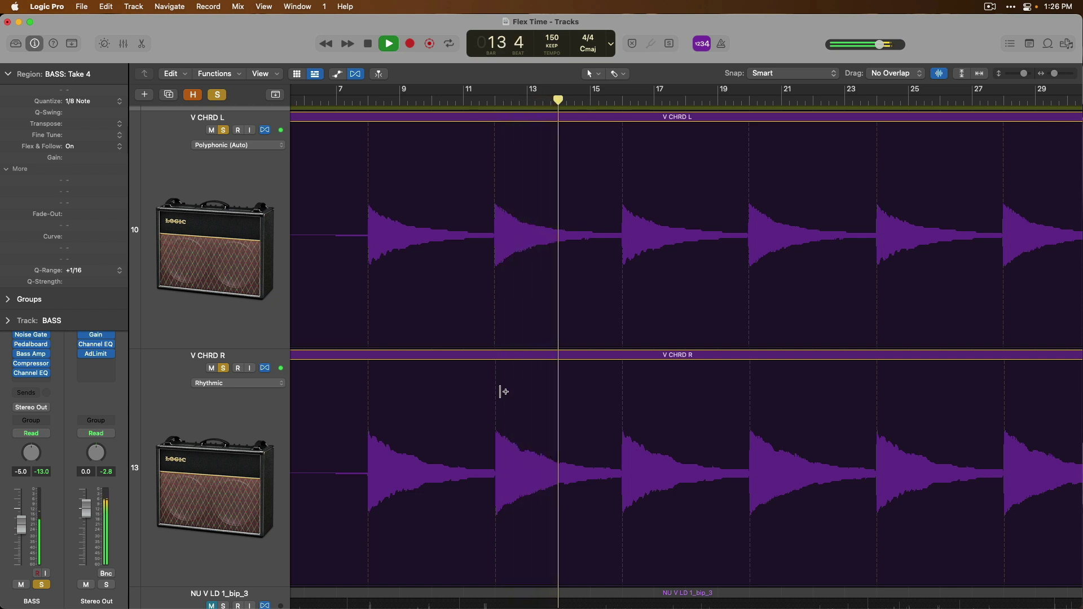
key(space)
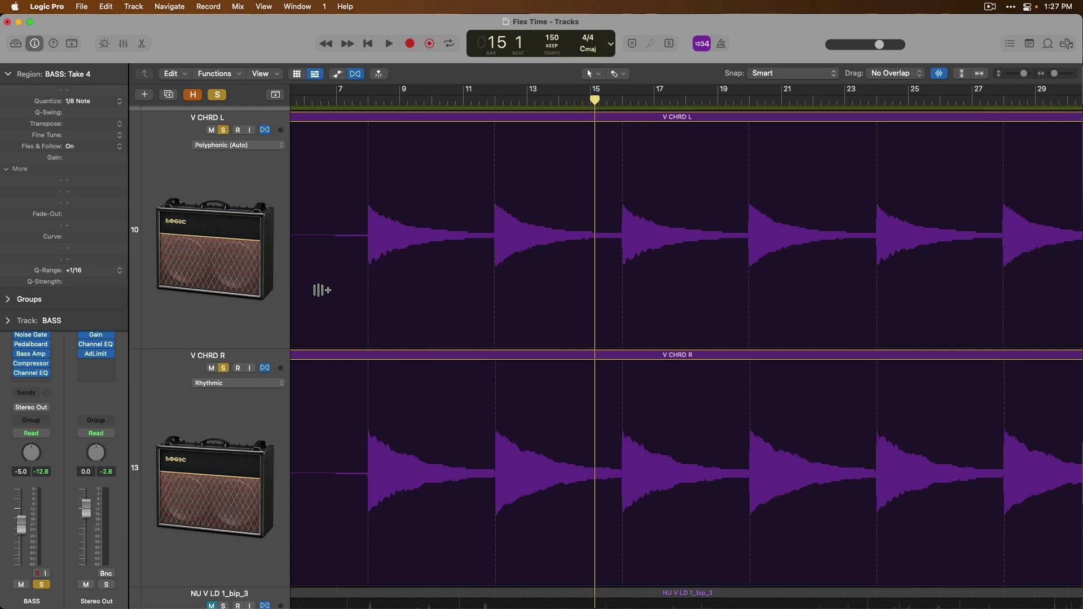
Leave V CHRD L's flex mode unchanged and set V CHRD R to Flex Time Polyphonic.
click(265, 202)
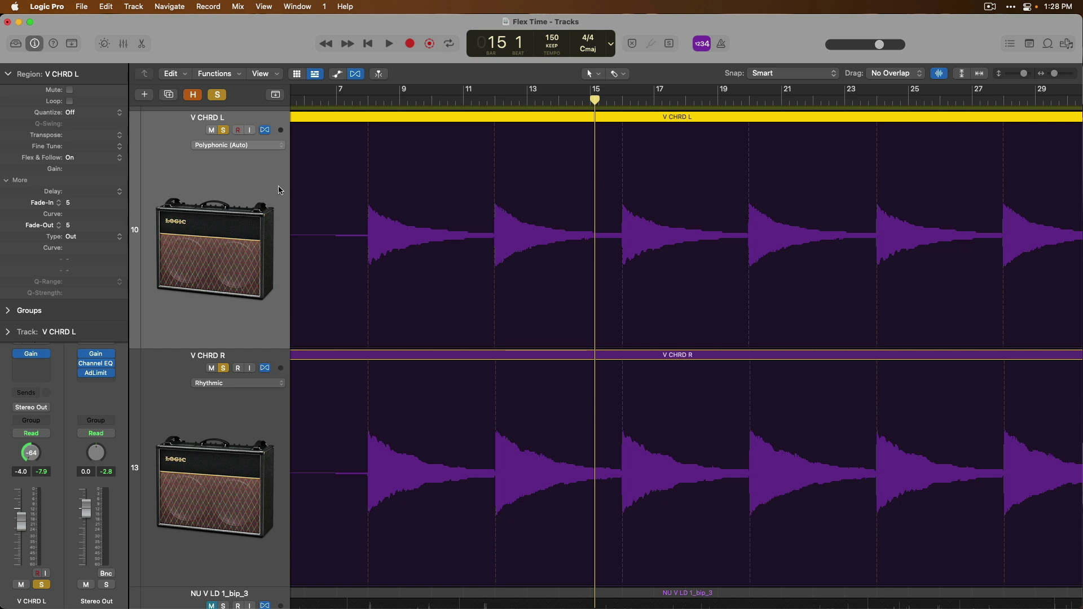
click(268, 148)
click(248, 286)
click(244, 390)
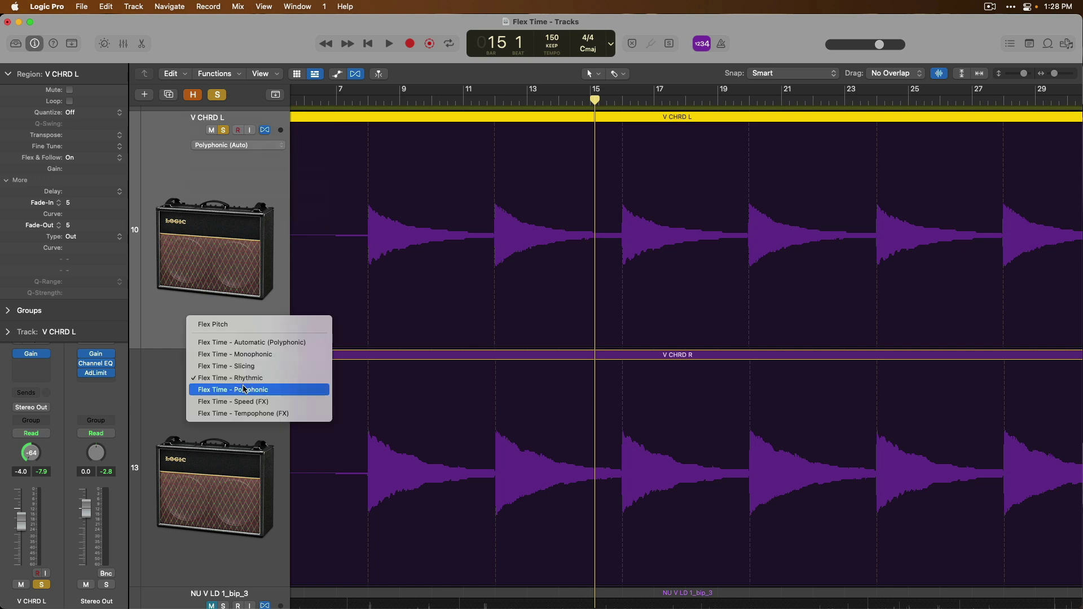
click(255, 391)
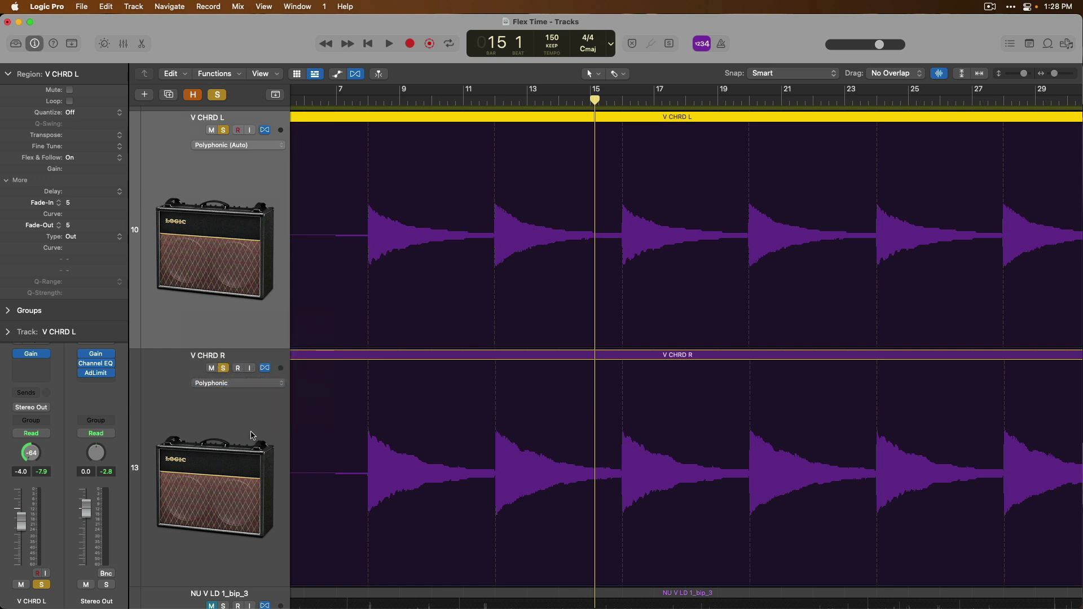
Quantize both V CHRD regions to 1/4 Note and move the playhead near bar 7.
shift+click(252, 436)
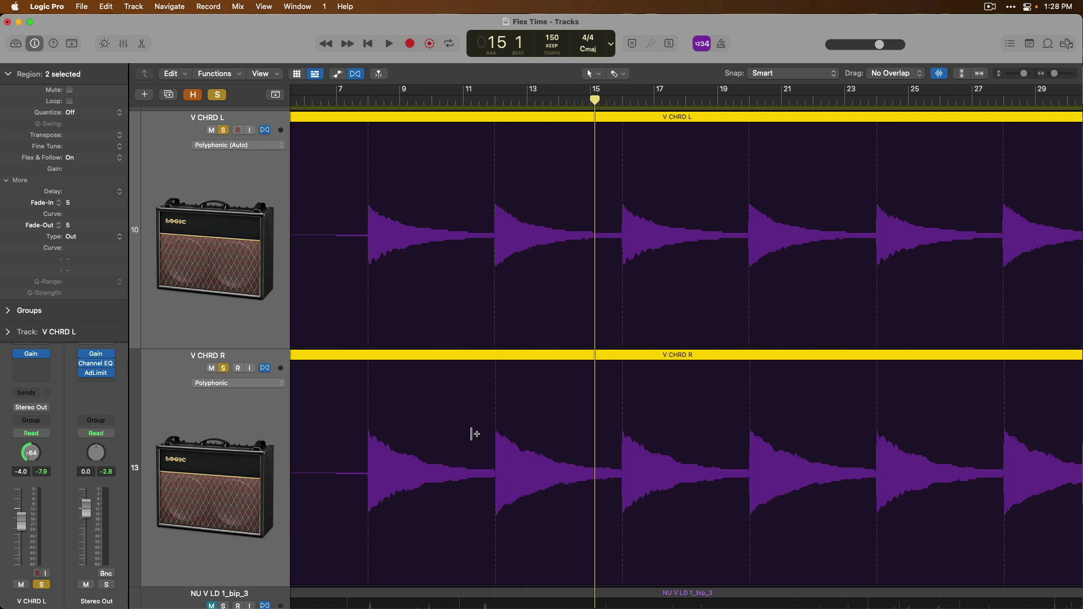
click(95, 115)
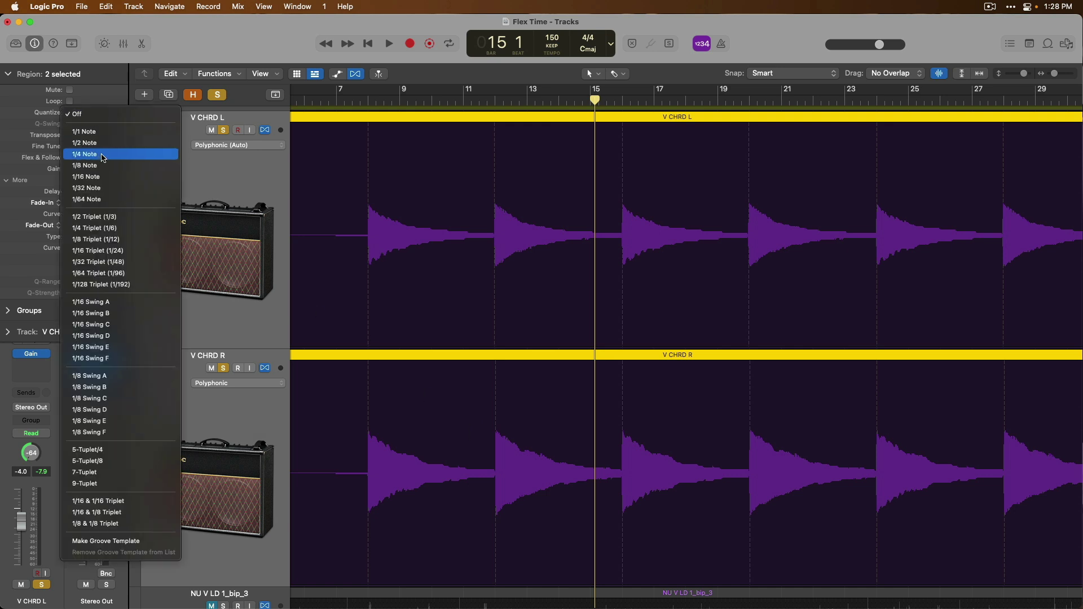
click(134, 160)
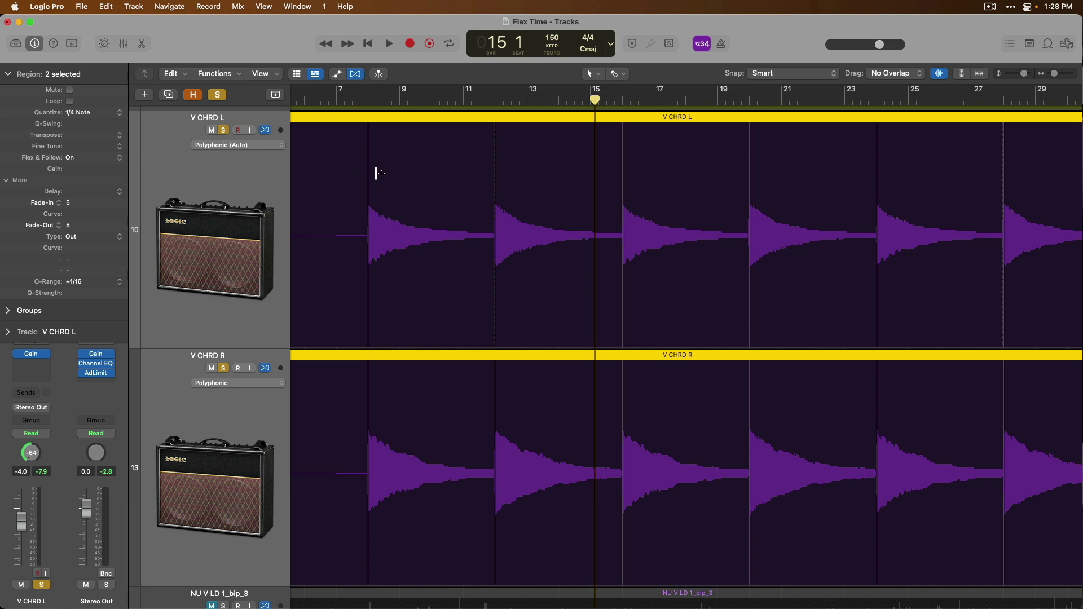
click(333, 99)
key(space)
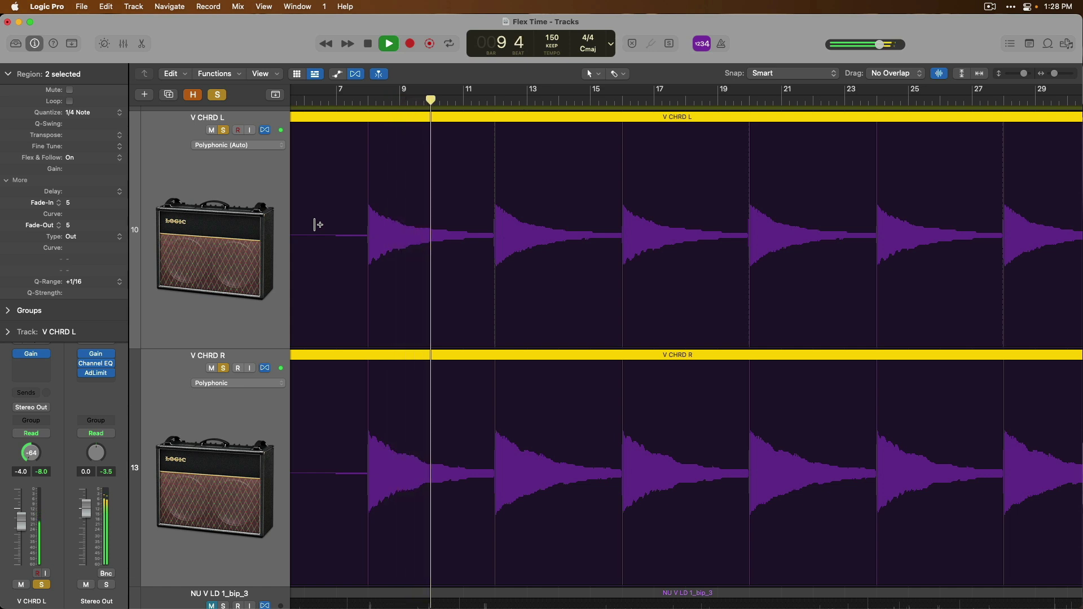
scroll(330, 221, left, 1)
scroll(338, 218, left, 5)
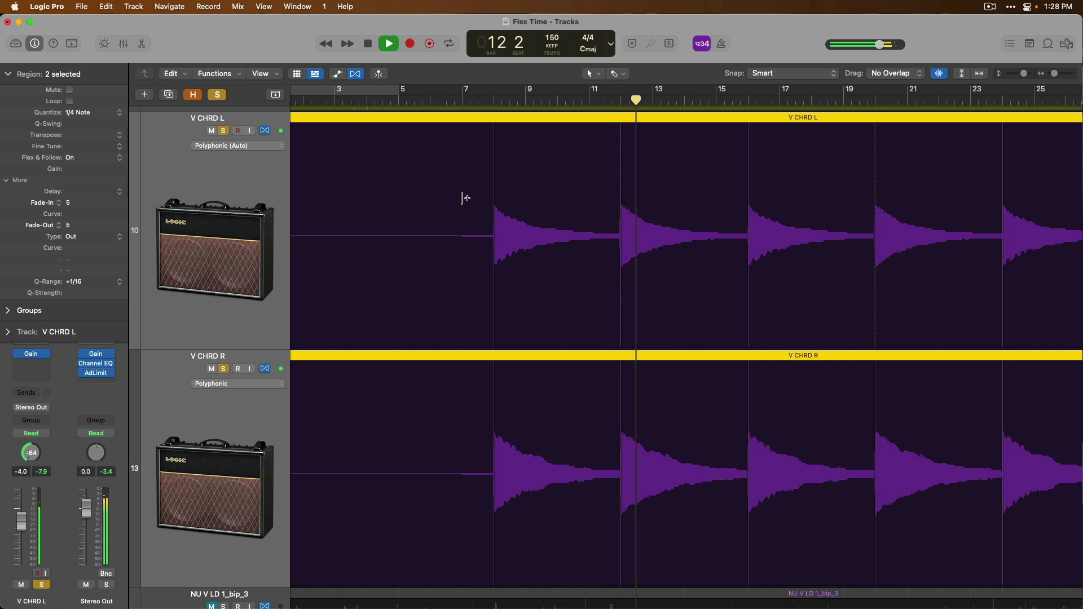
key(space)
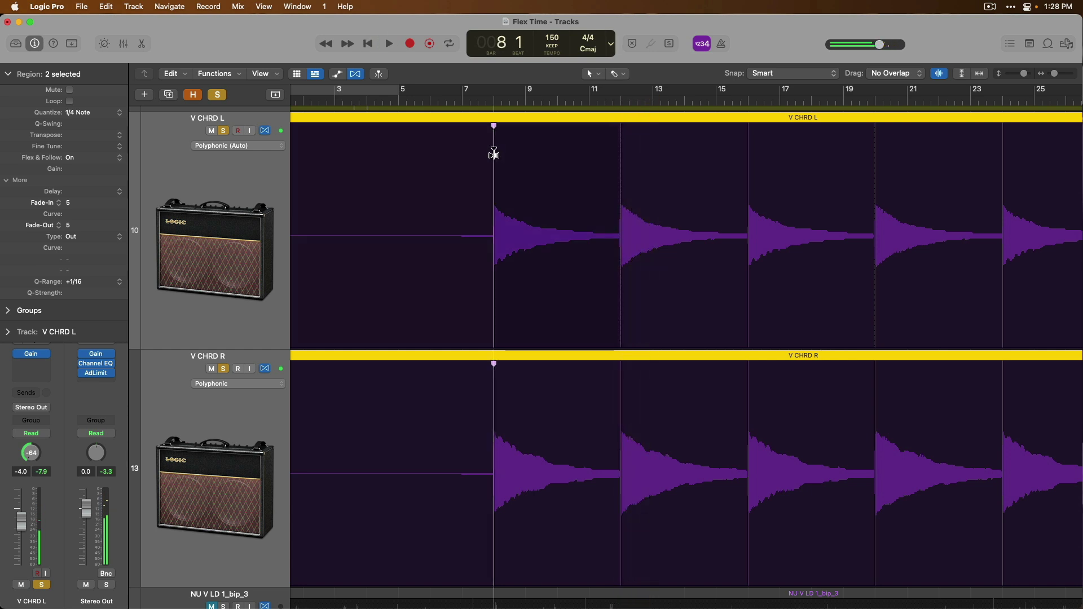
drag(494, 156, 463, 153)
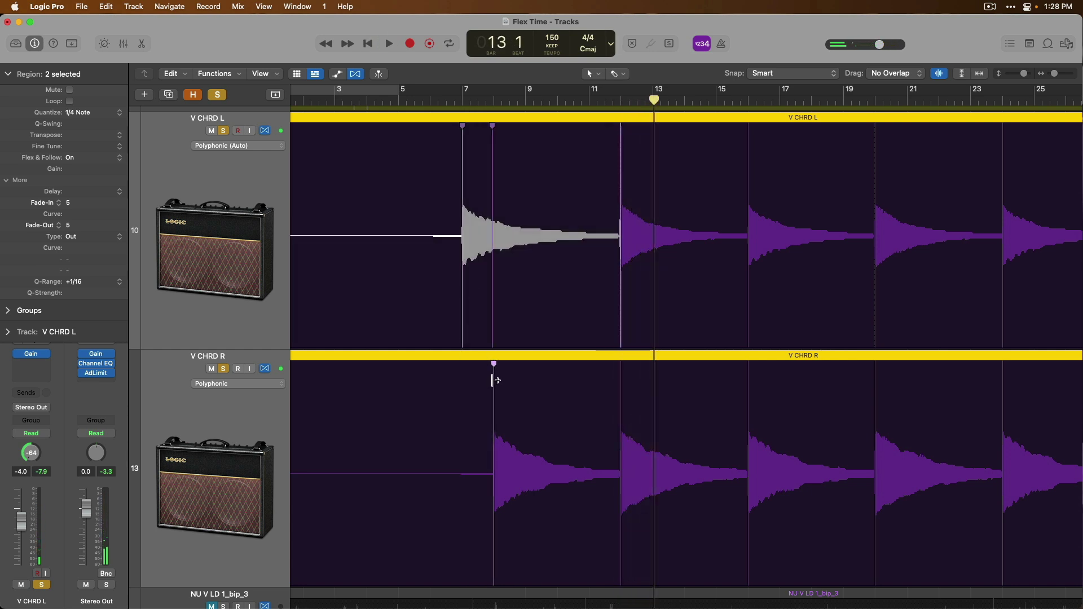
drag(495, 375, 462, 375)
key(super+z)
key(super+z)
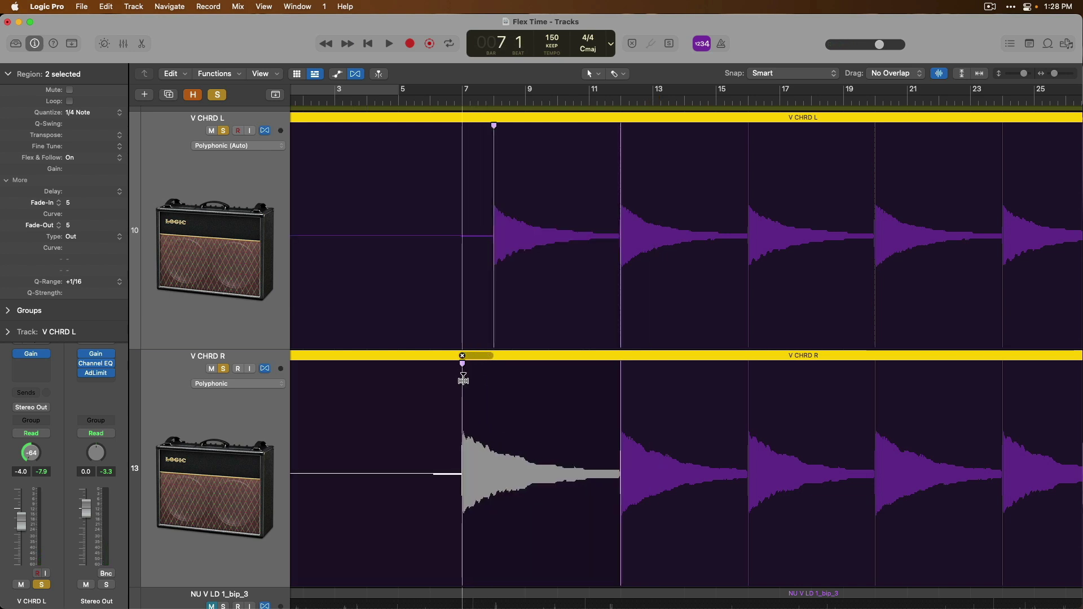
double_click(407, 101)
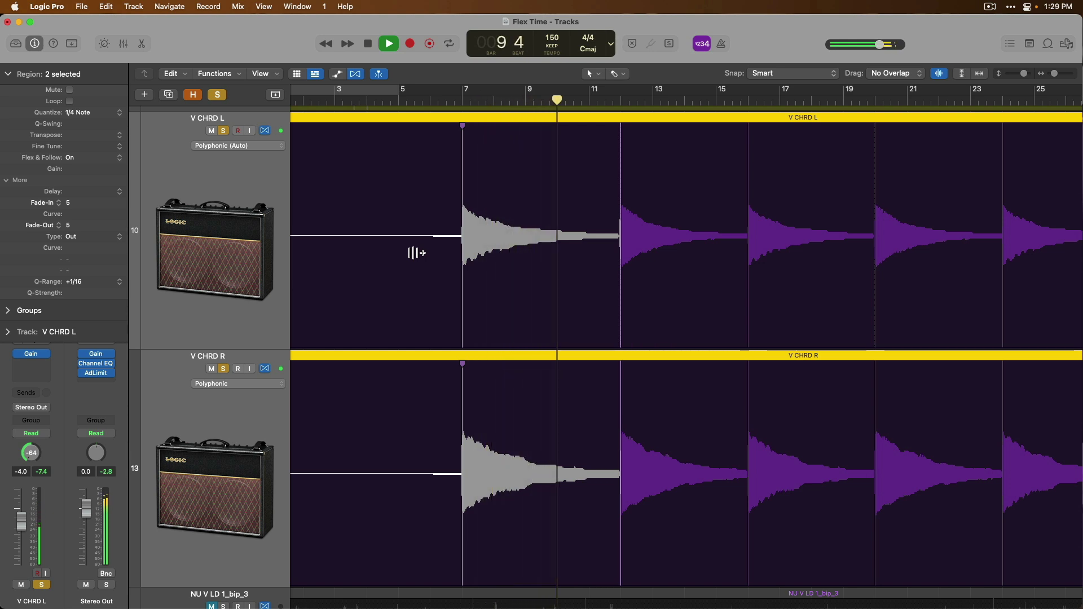
key(space)
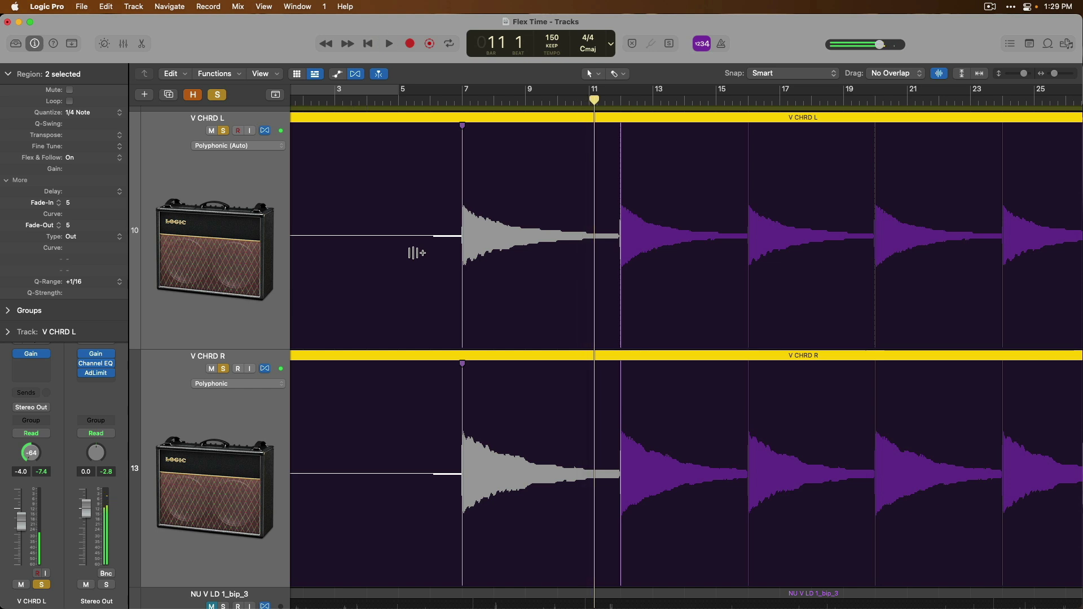
key(super+z)
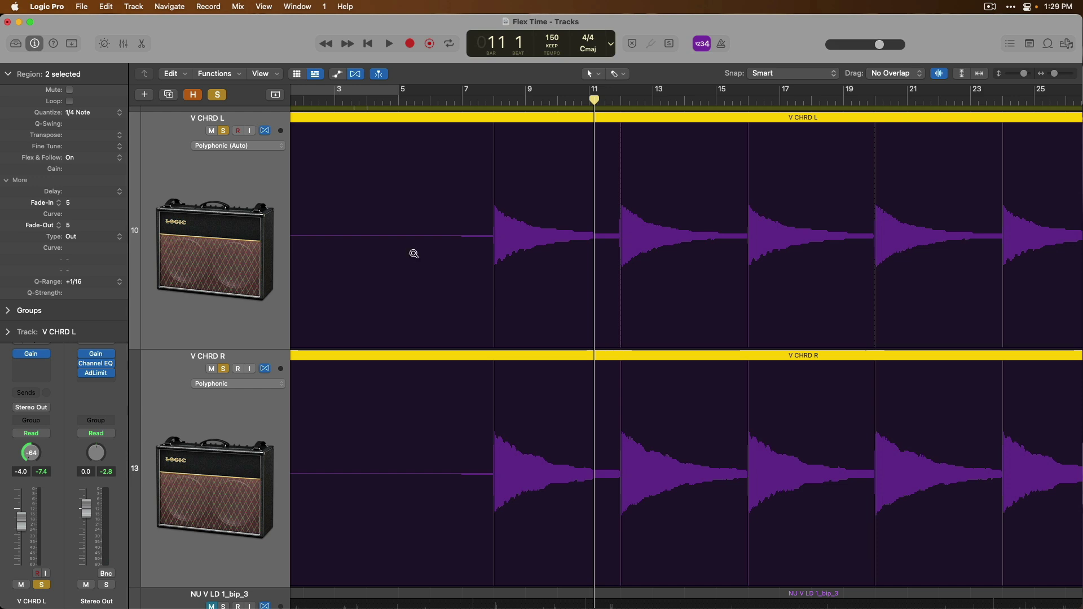
ctrl+alt+click(413, 254)
scroll(411, 257, down, 10)
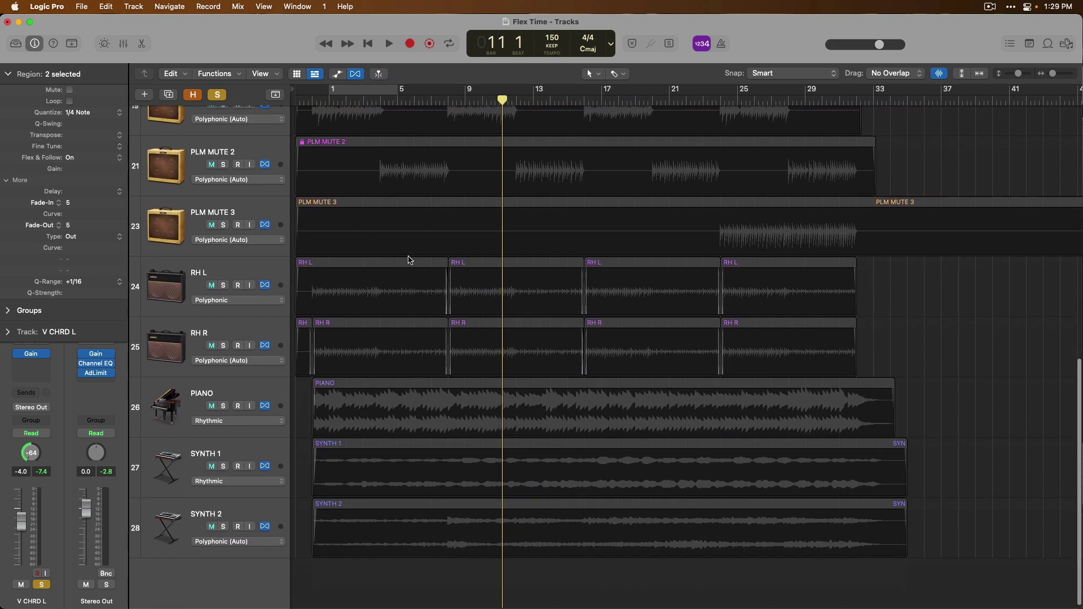
click(223, 402)
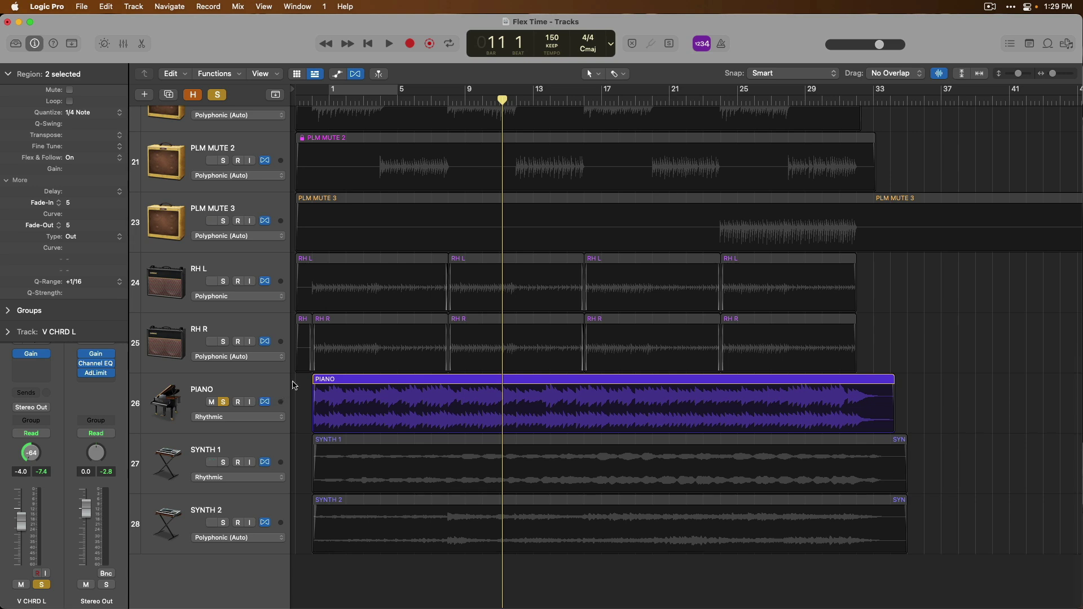
drag(294, 385, 394, 474)
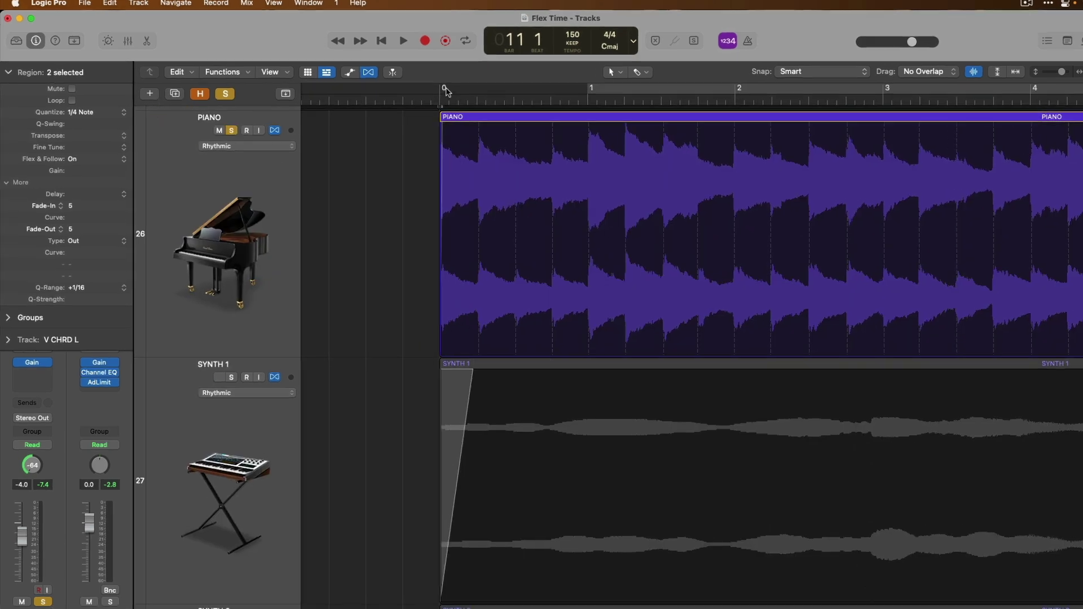
click(423, 96)
key(space)
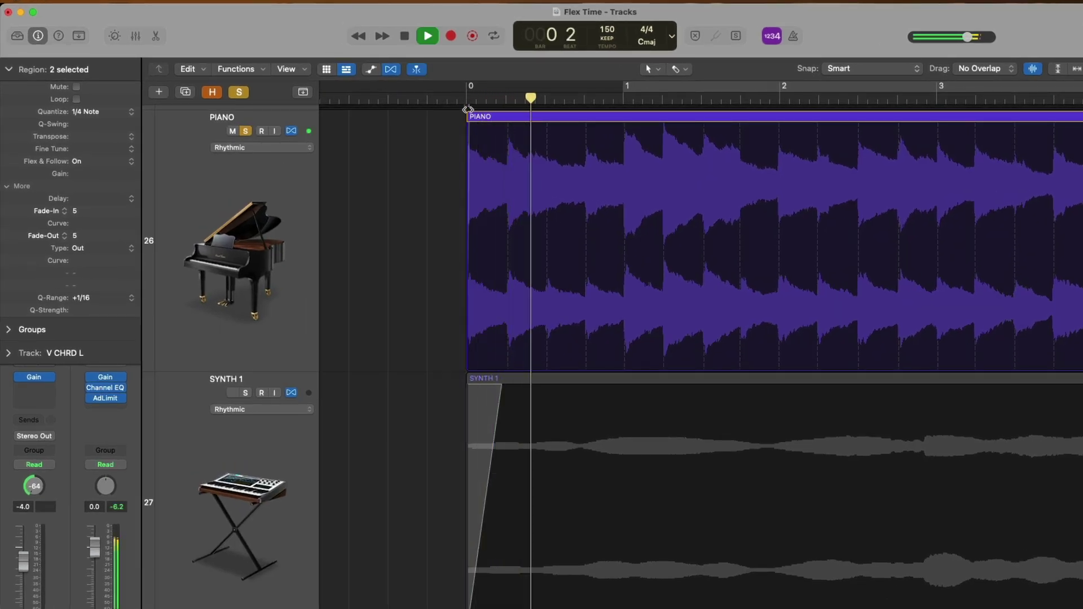
scroll(508, 261, up, 4)
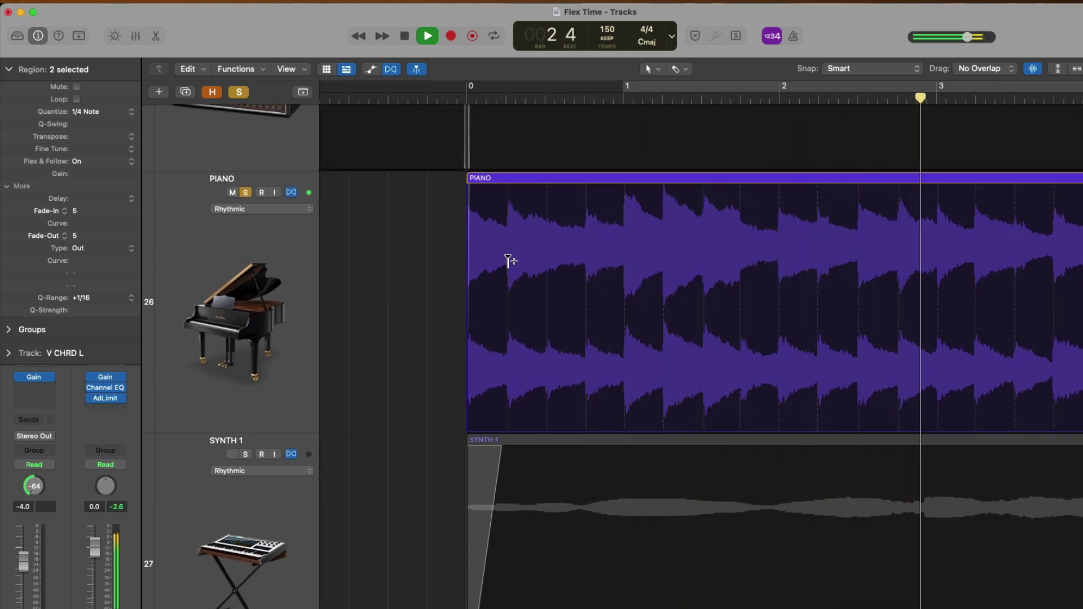
key(space)
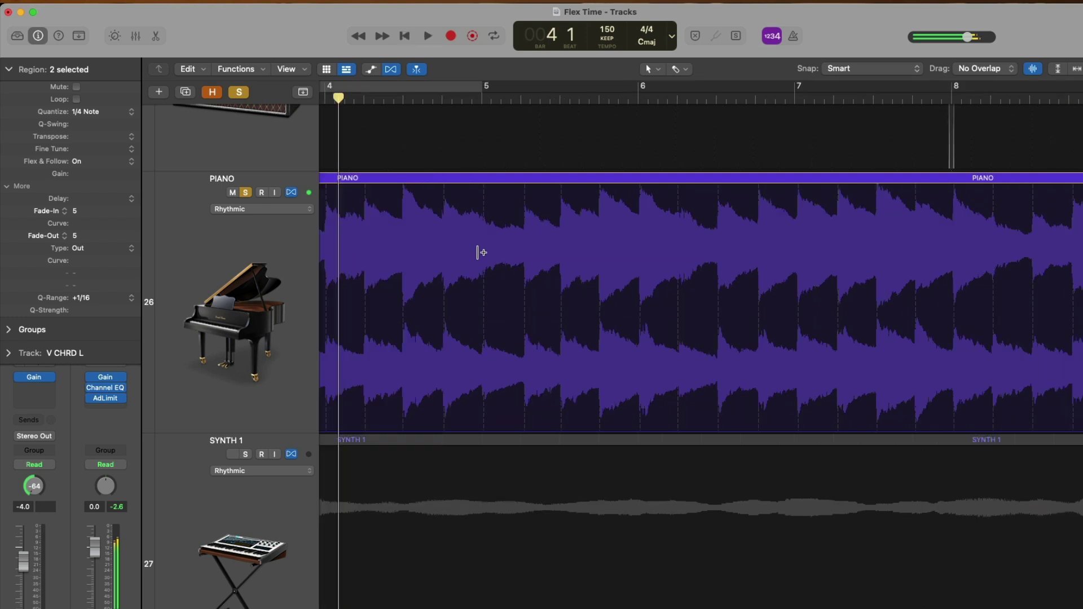
Quantize the PIANO region to 1/8 Note and play it back to bar 3.
click(213, 237)
scroll(393, 242, left, 3)
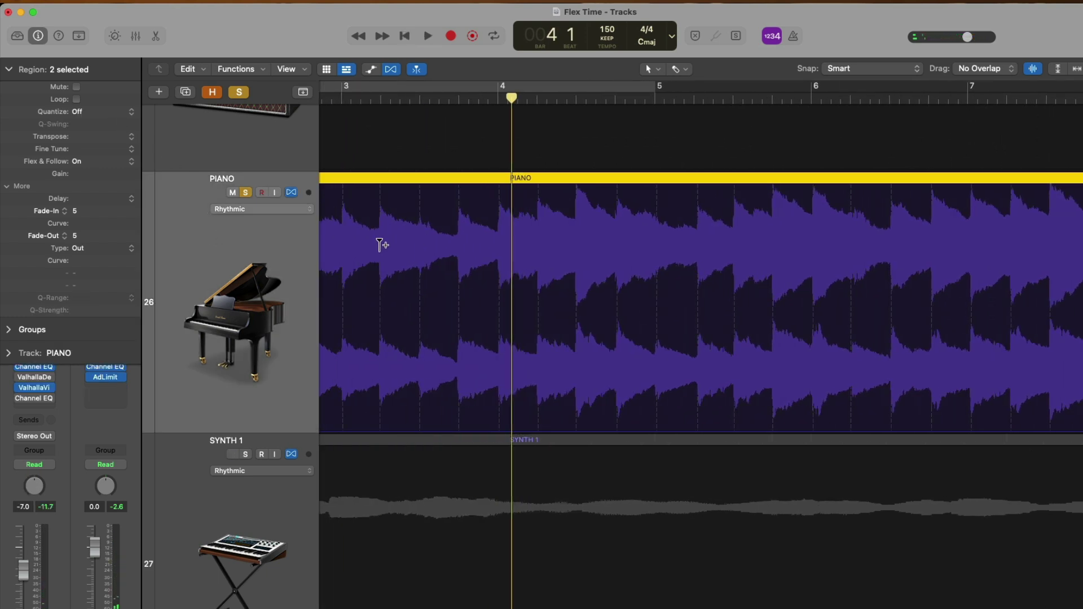
scroll(209, 187, right, 1)
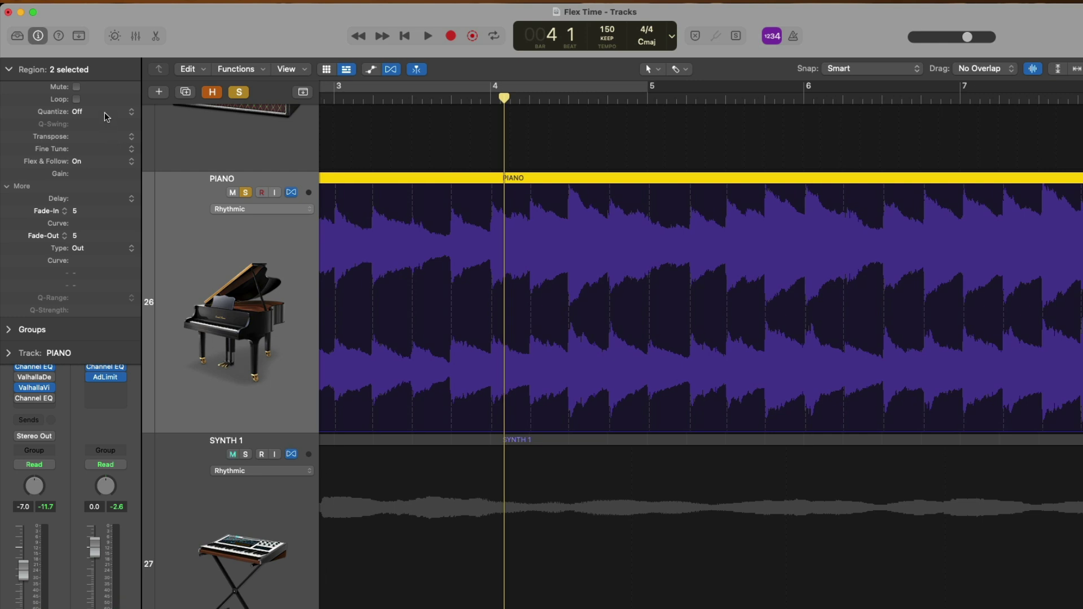
click(104, 113)
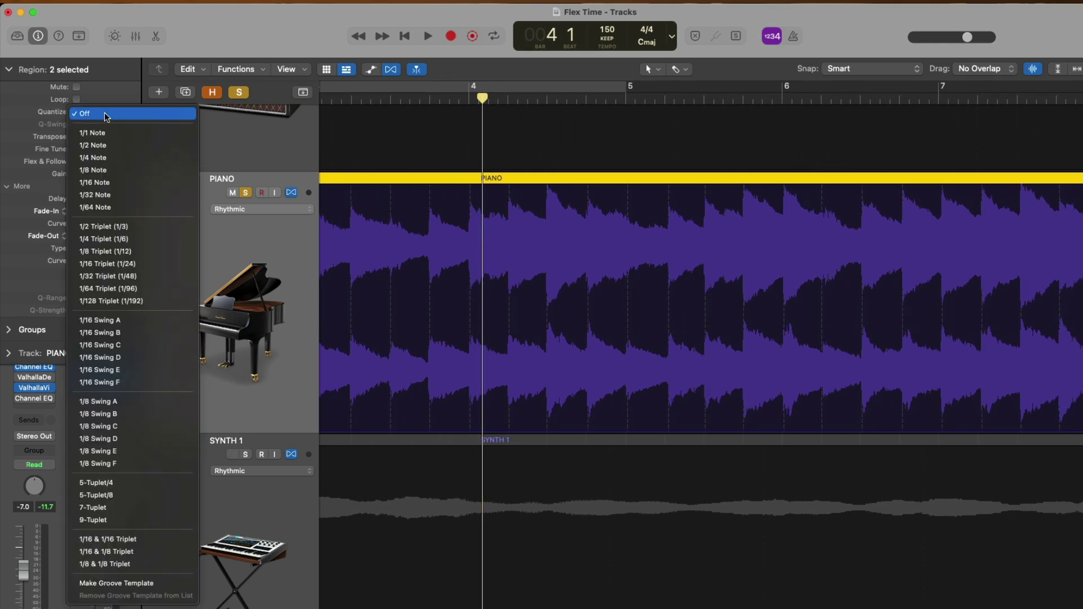
click(124, 170)
scroll(539, 319, left, 10)
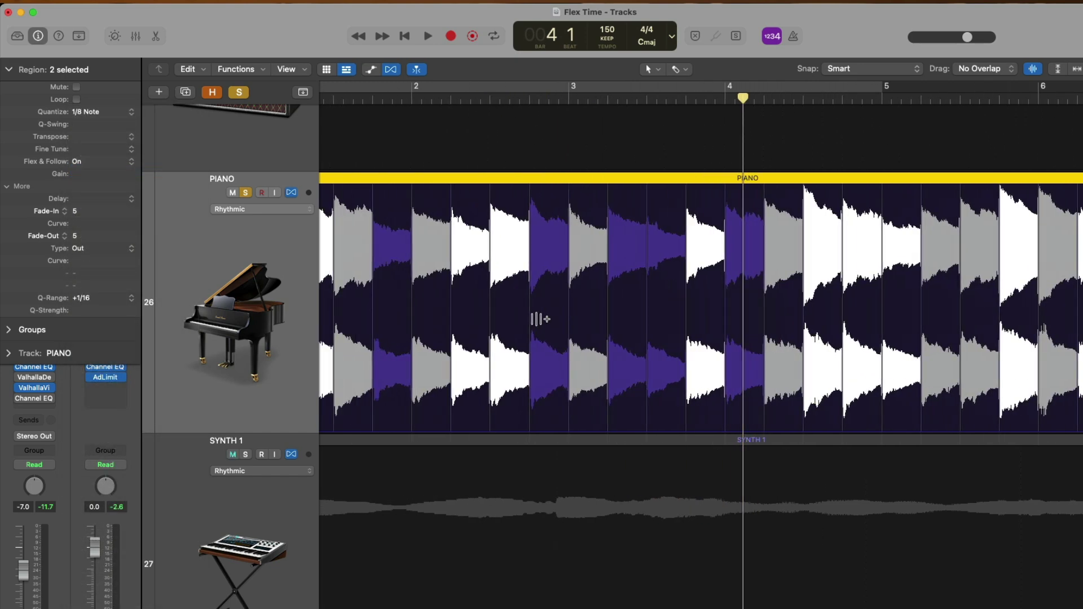
scroll(538, 319, left, 2)
key(space)
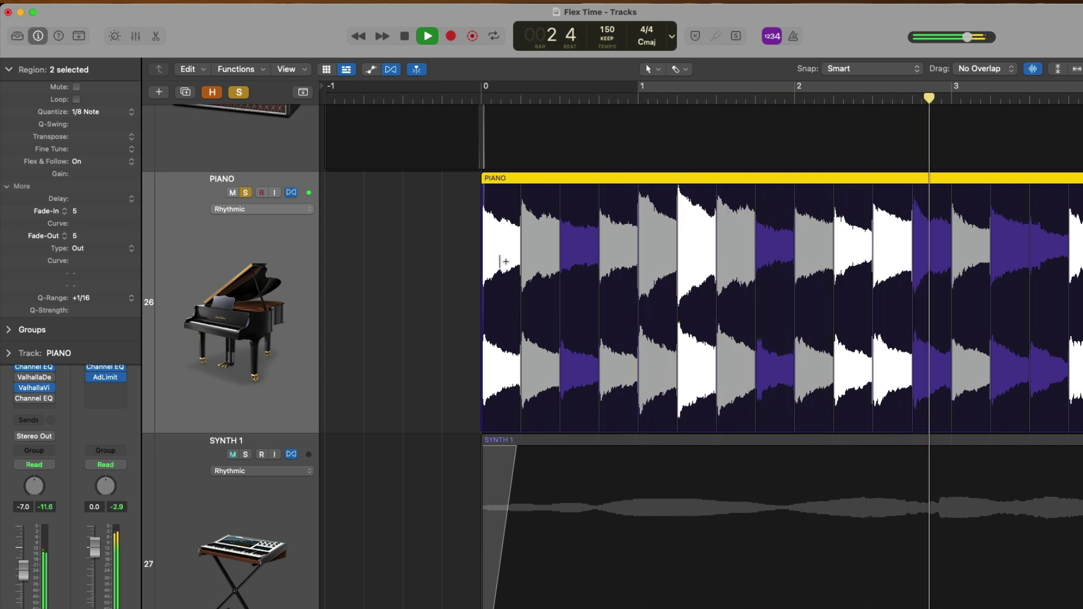
key(space)
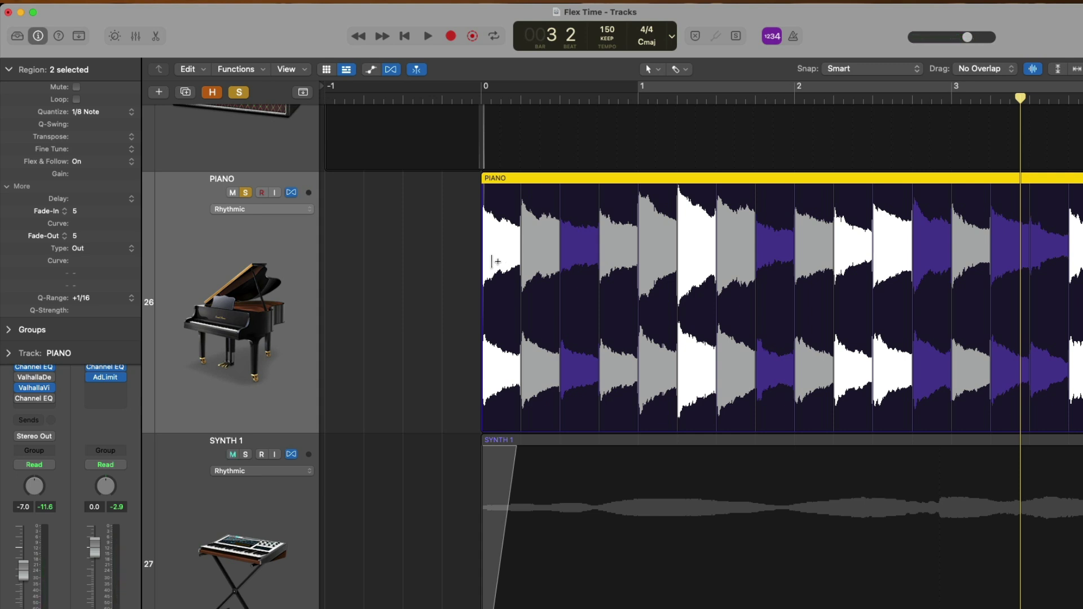
click(291, 193)
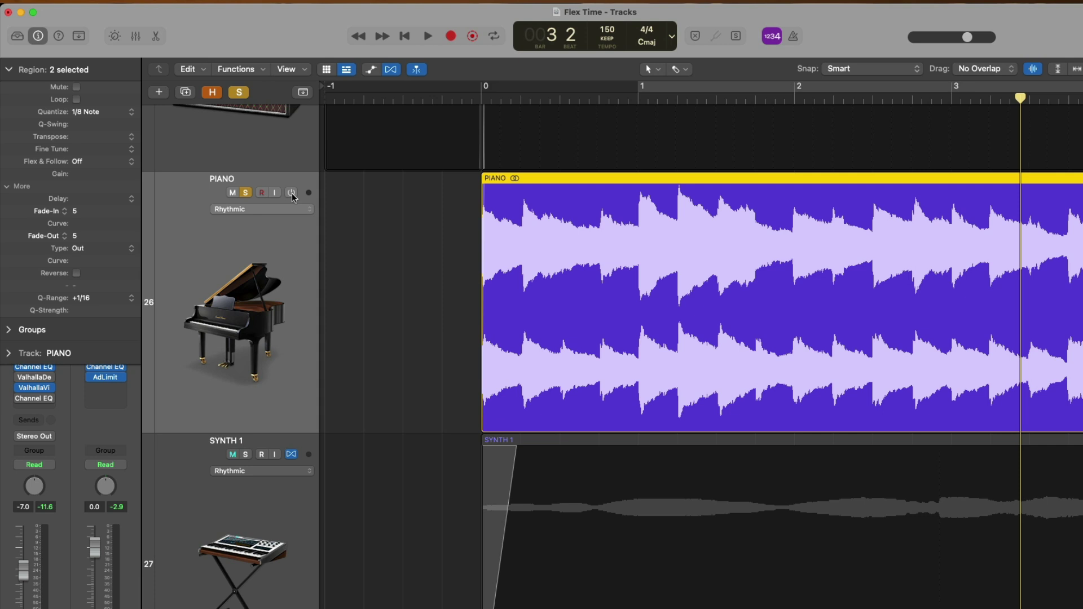
key(space)
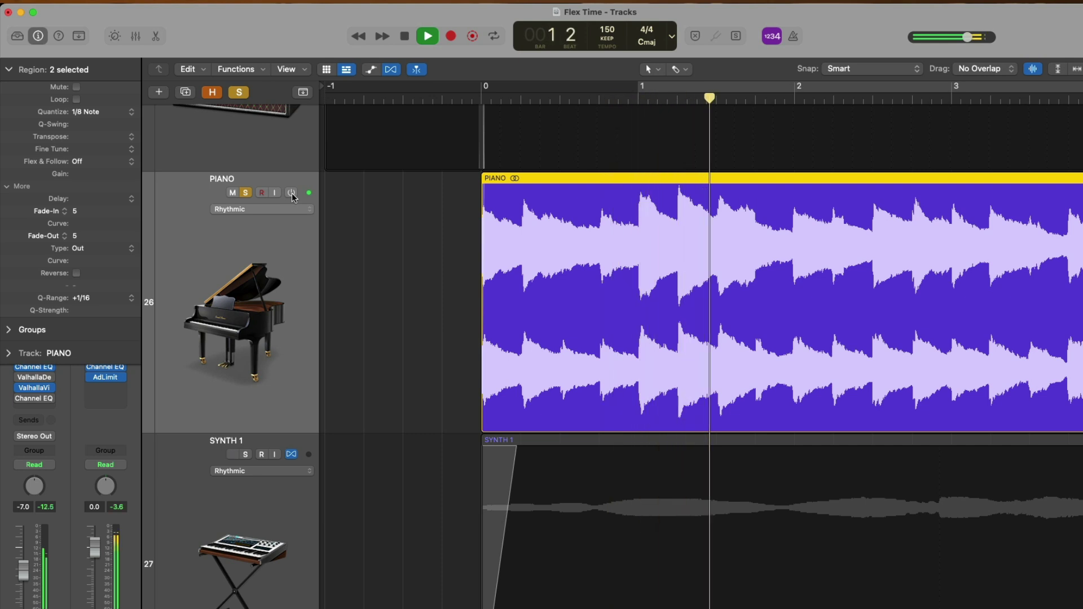
key(space)
click(291, 193)
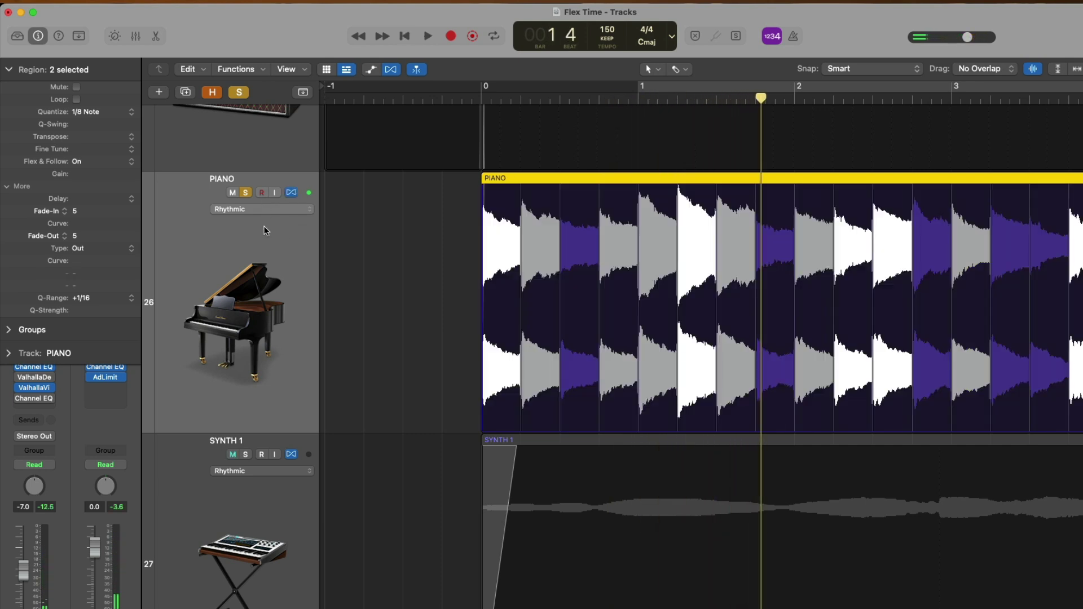
key(space)
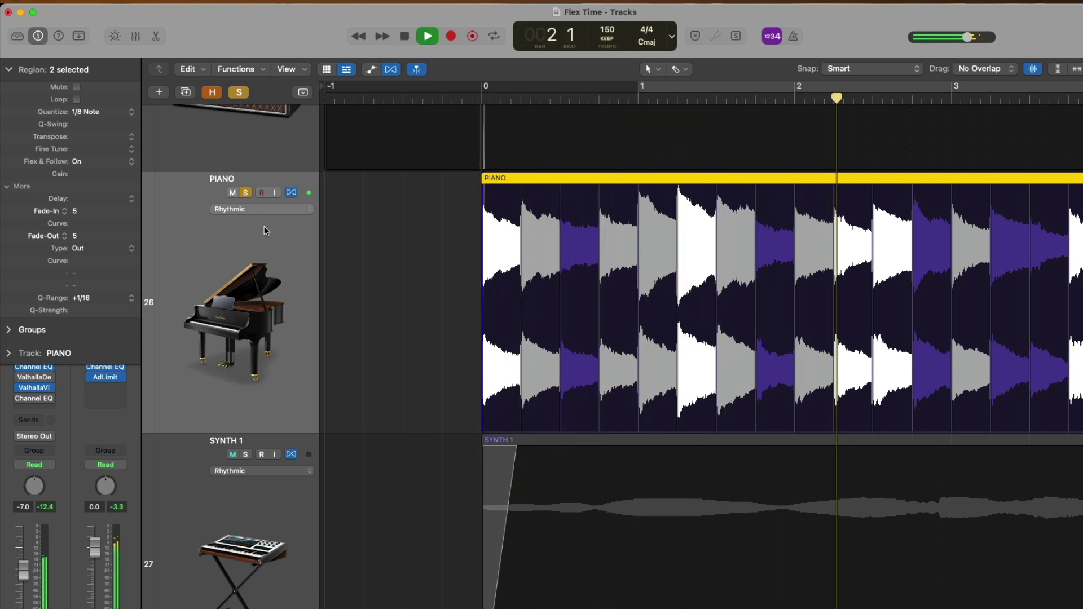
Switch the PIANO track from Rhythmic to Flex Time Polyphonic and audition it.
key(space)
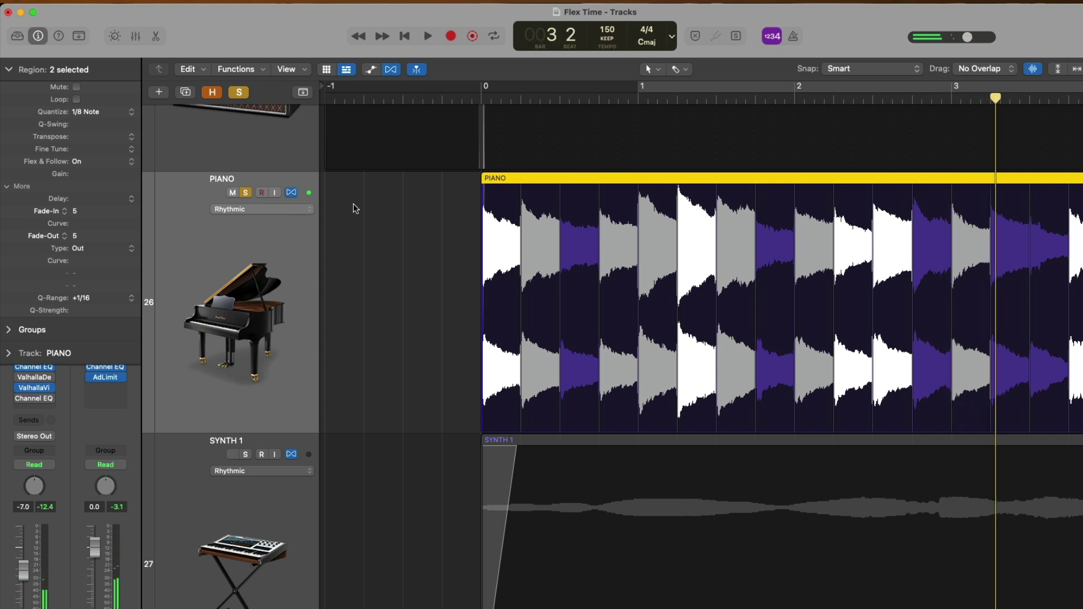
click(311, 209)
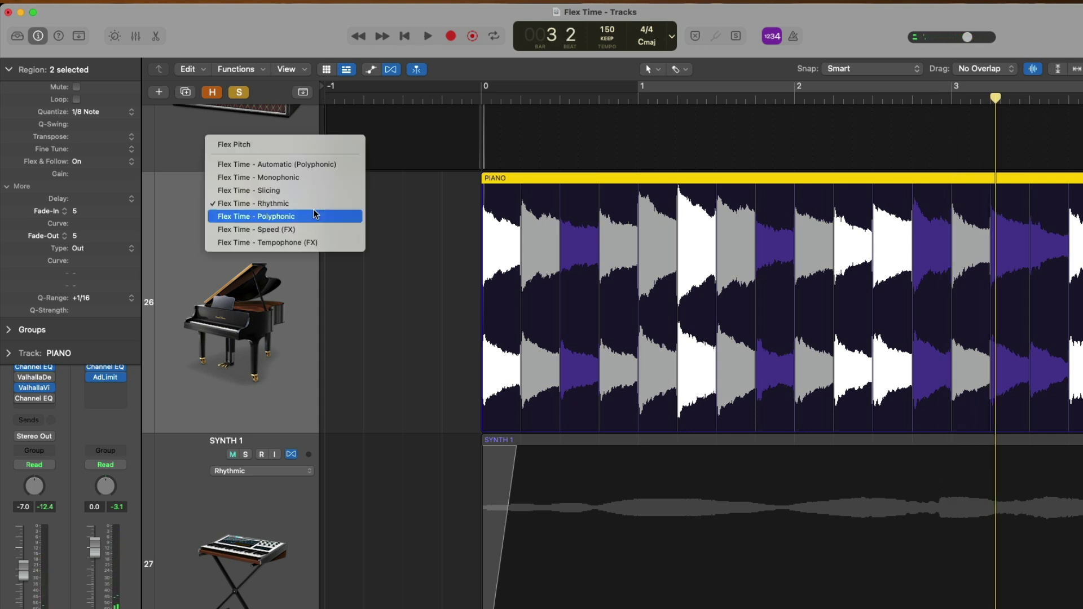
click(316, 215)
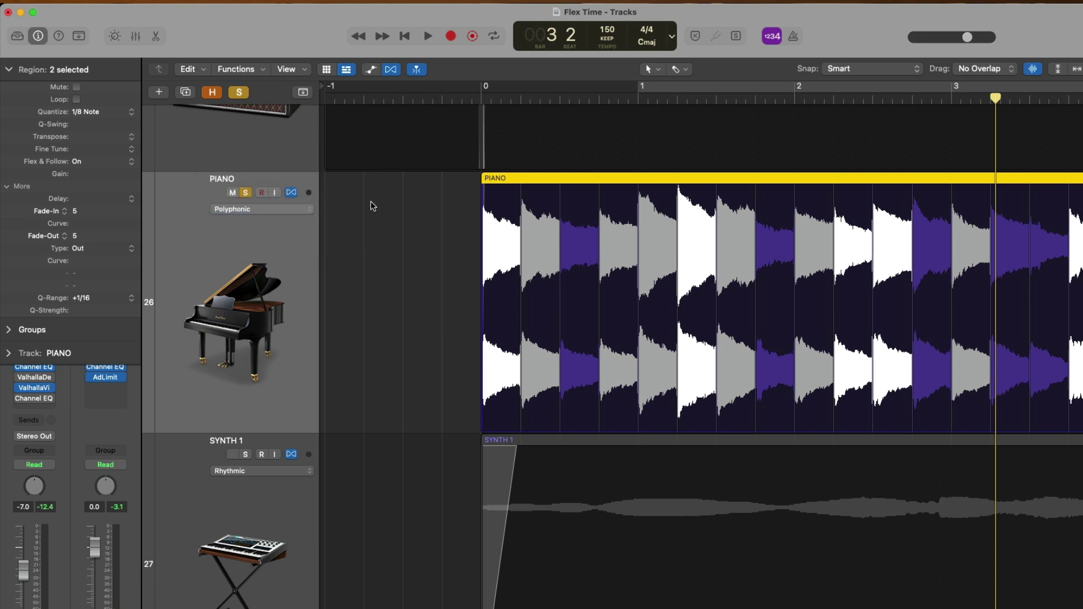
key(space)
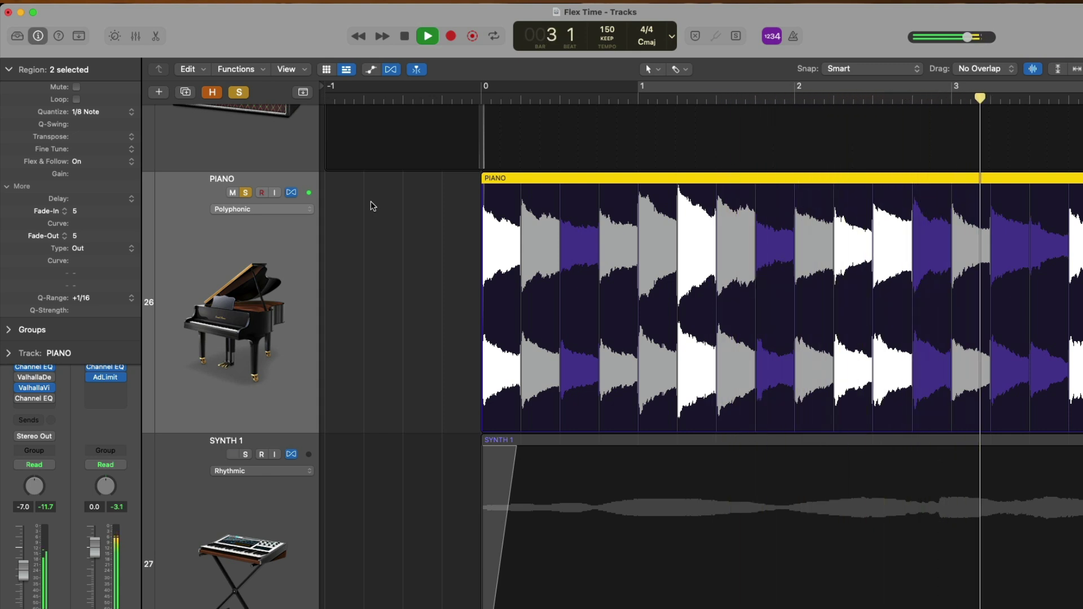
key(space)
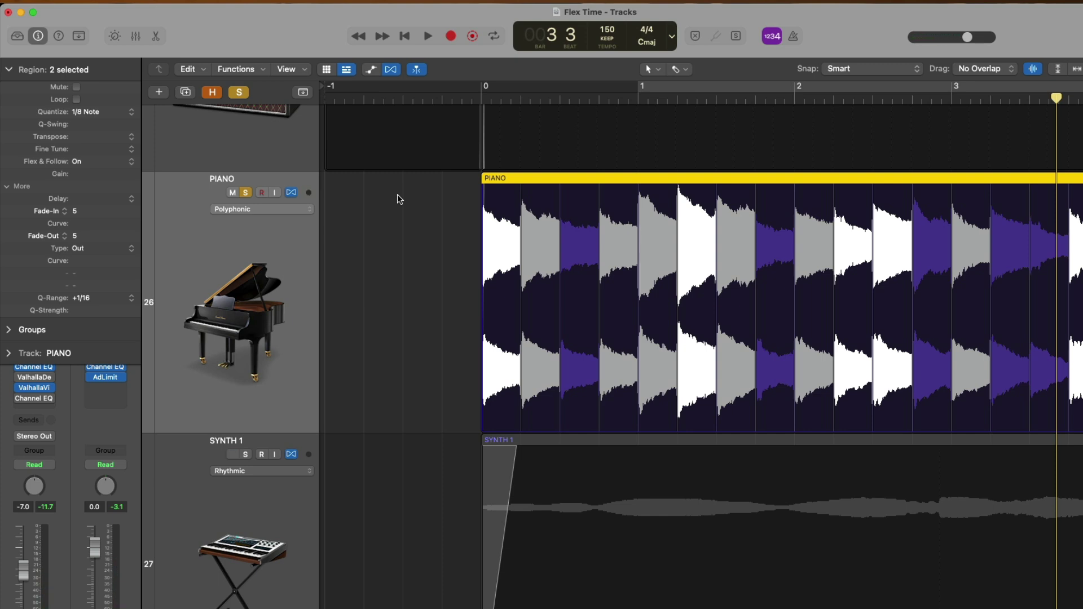
Zoom onto bars 7–11 of V CHRD L and set its flex mode to Speed (FX).
ctrl+alt+click(397, 198)
ctrl+alt+click(431, 207)
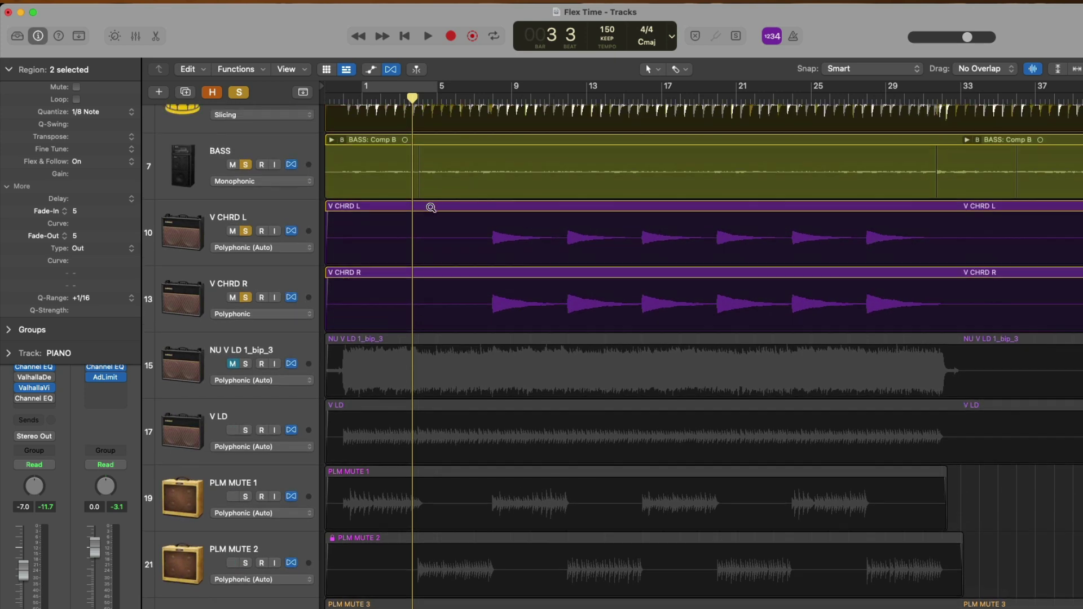
drag(458, 213, 561, 297)
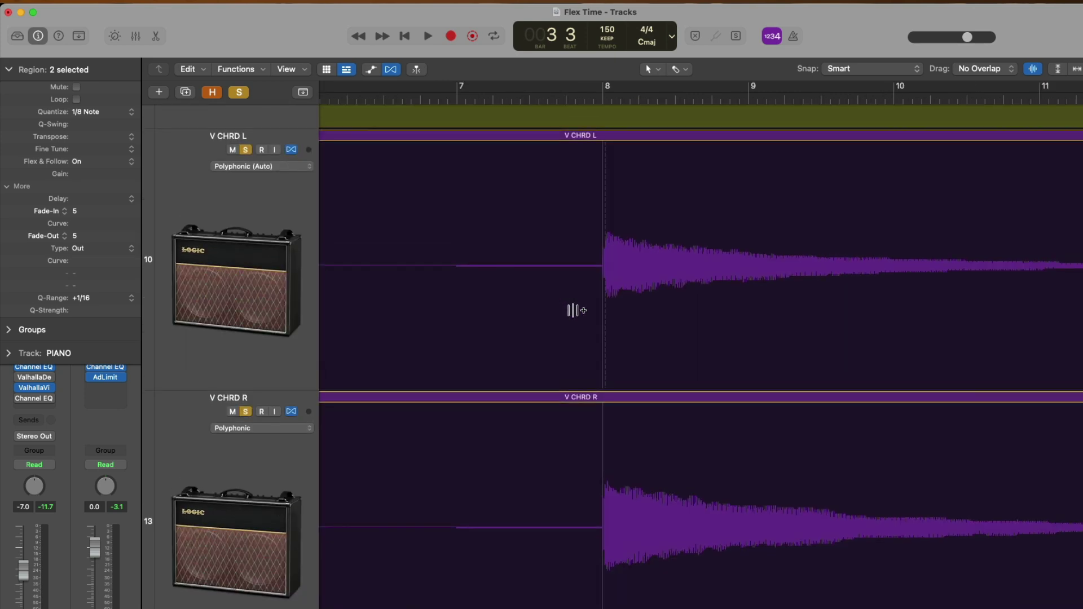
click(280, 214)
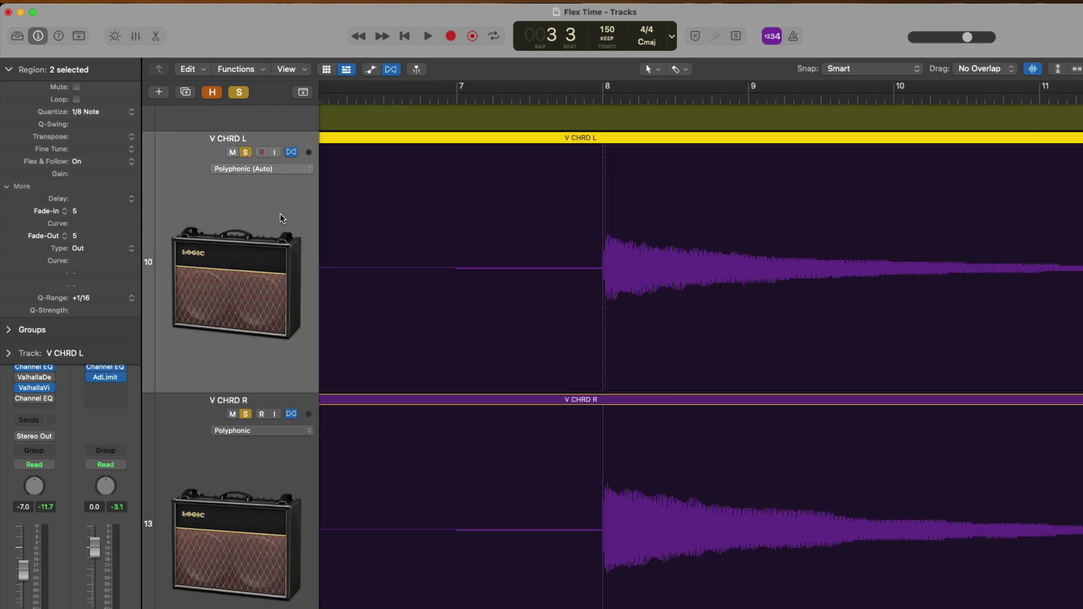
click(285, 169)
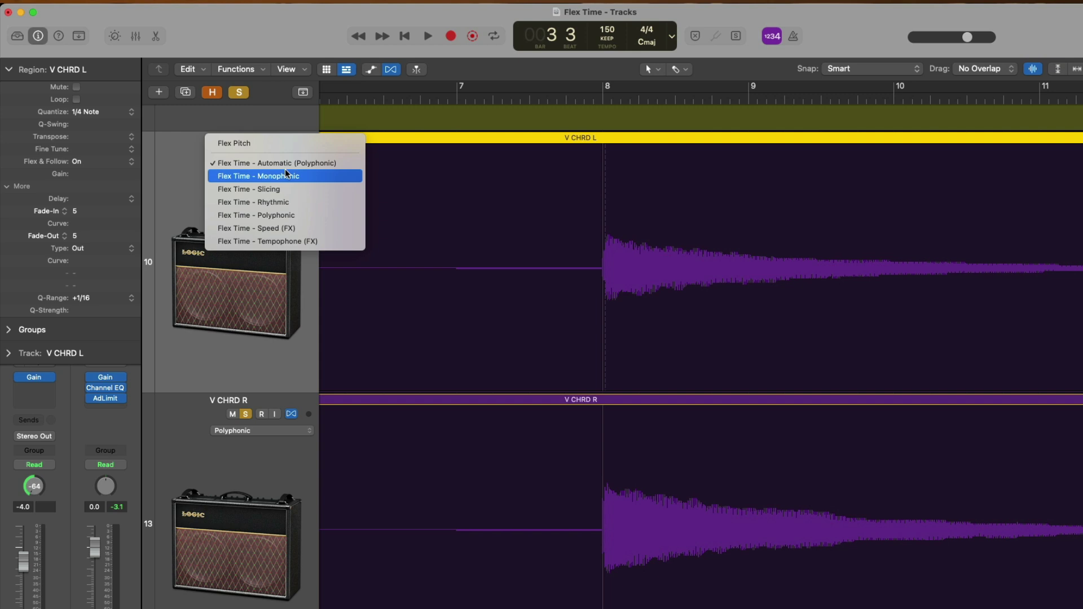
click(287, 228)
Flex-stretch the bar-8 chord to start before bar 7 and push the next hit to bar 15.
ctrl+alt+click(460, 279)
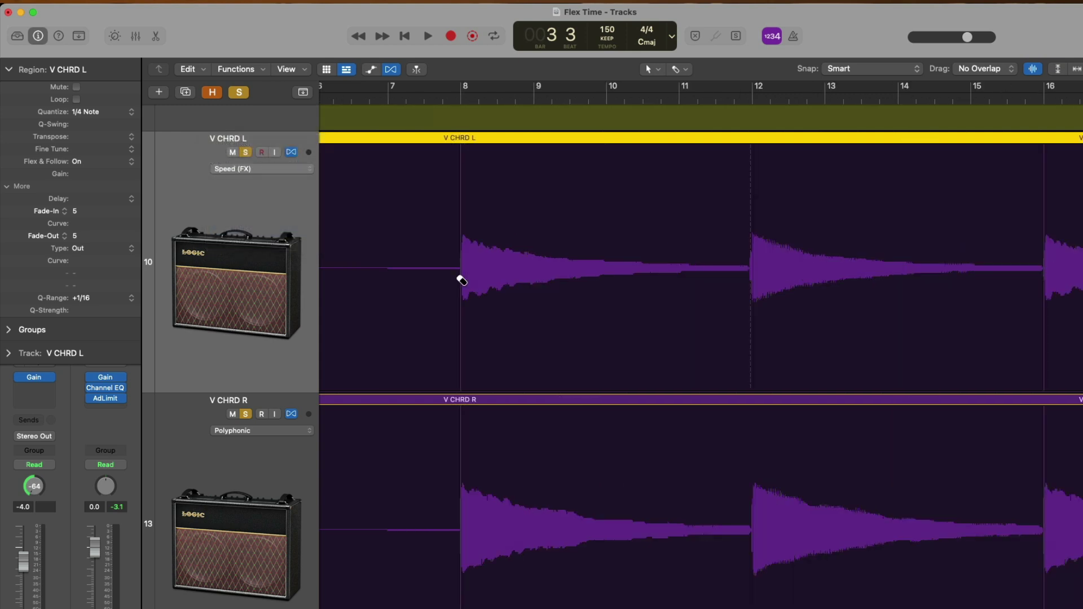
click(455, 205)
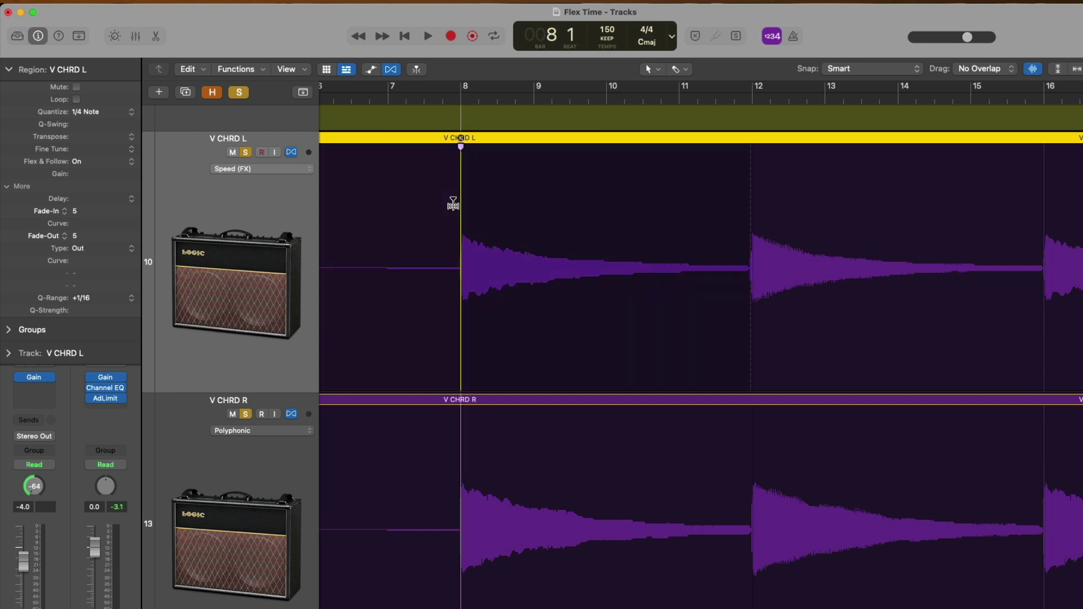
drag(454, 204, 355, 215)
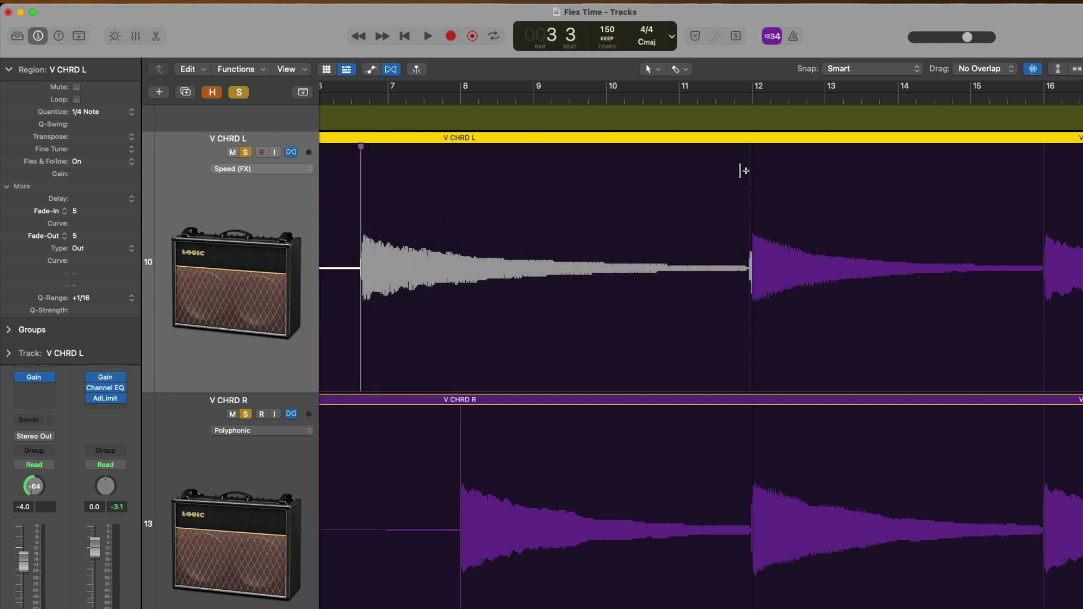
drag(749, 168, 985, 168)
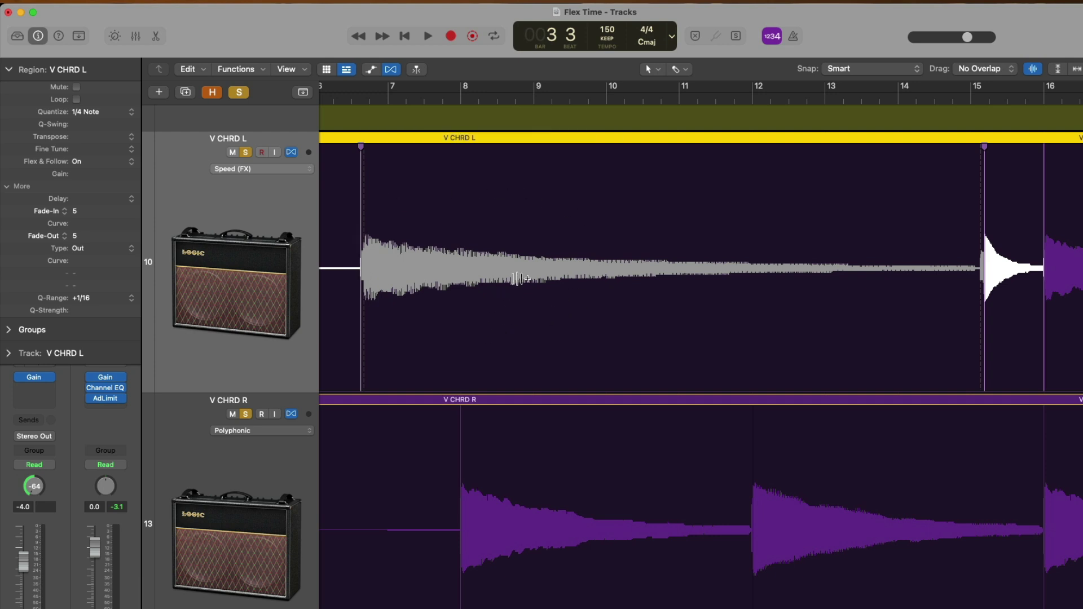
scroll(827, 206, left, 5)
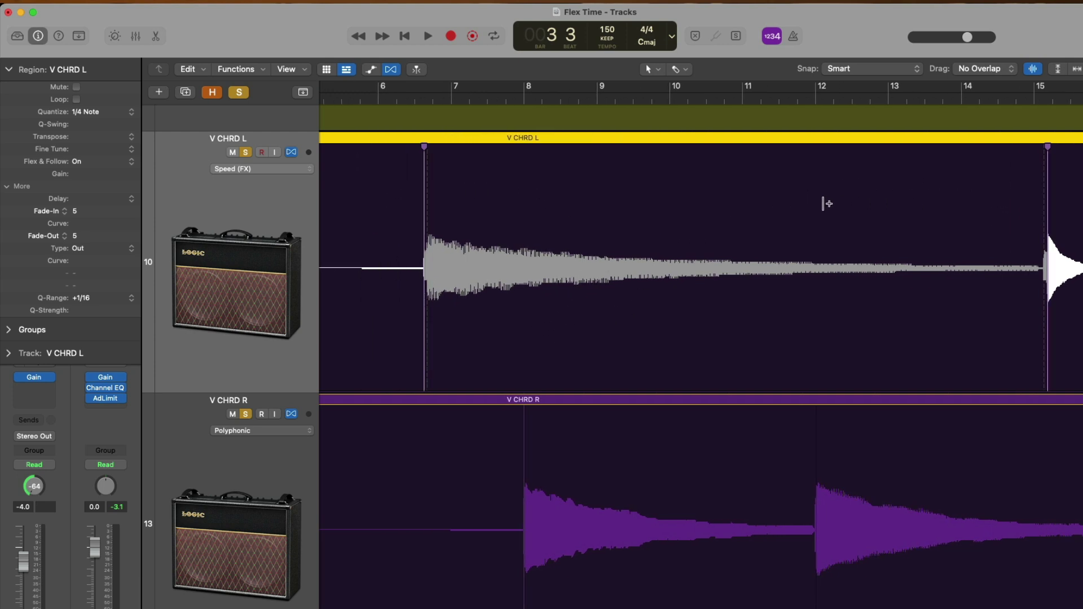
Unsolo V CHRD R and play the stretched chord from bar 5 beat 4.
click(249, 416)
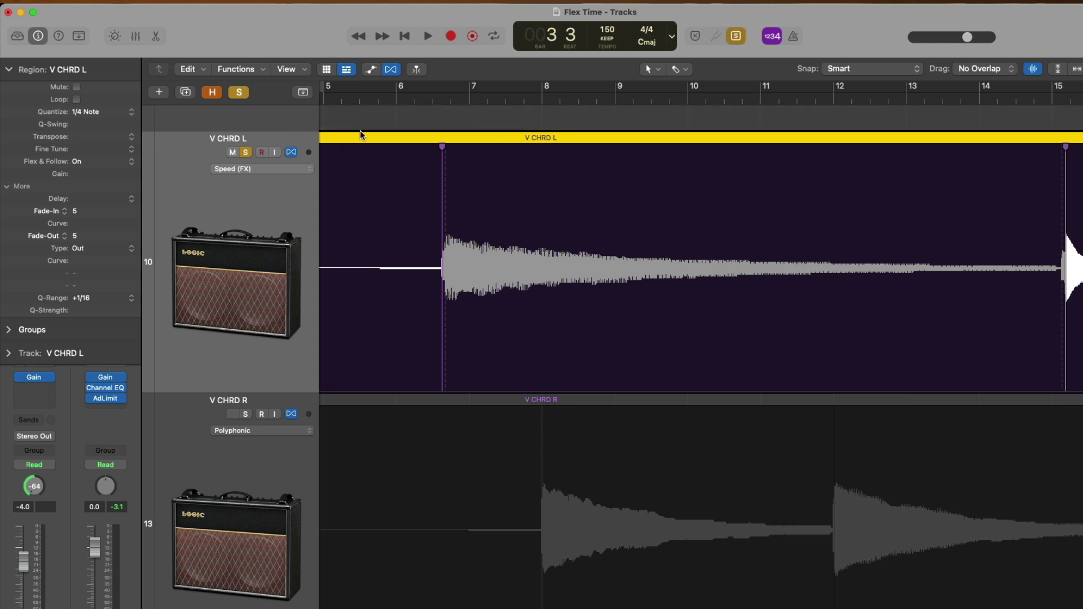
click(376, 100)
key(space)
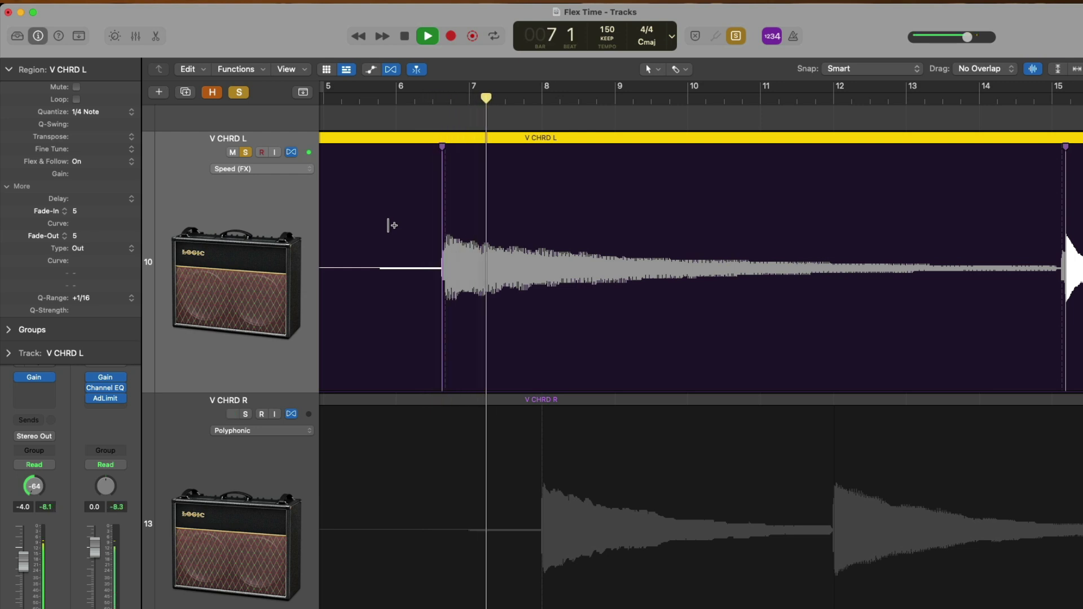
scroll(449, 226, right, 5)
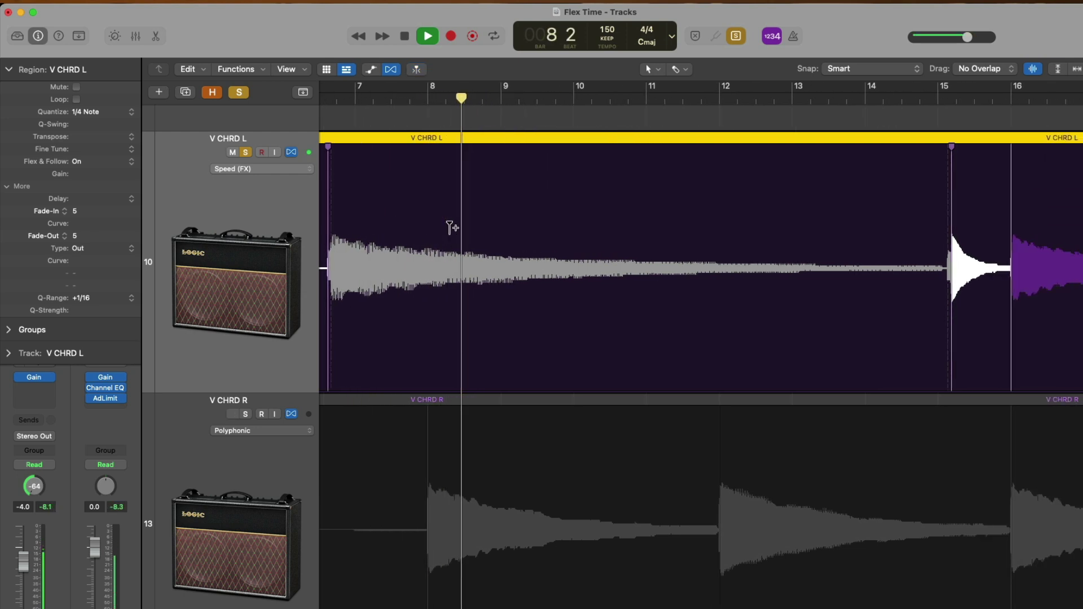
key(space)
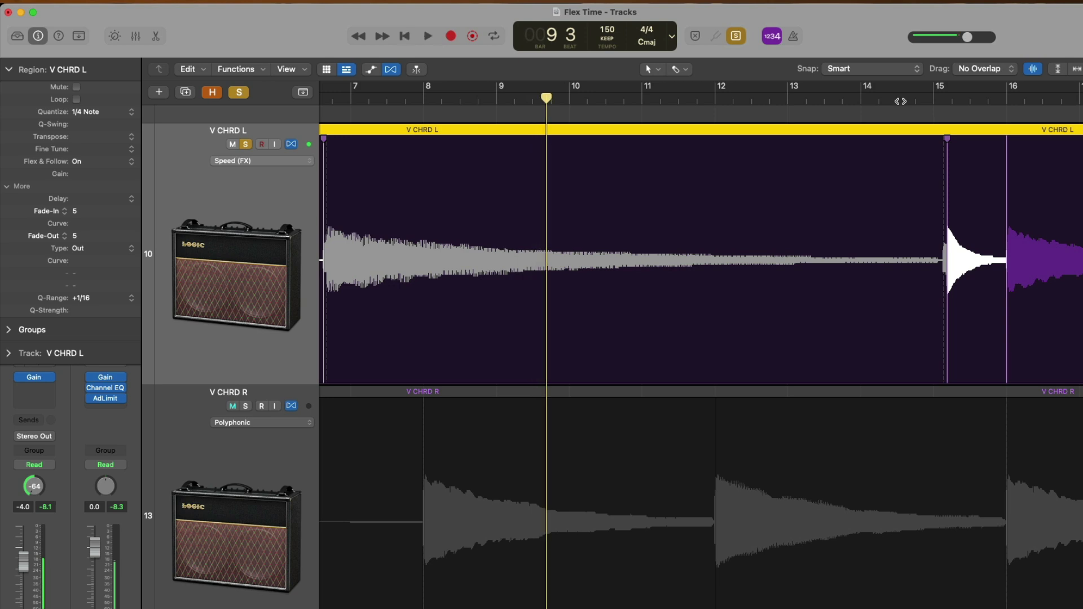
Play back from bar 14 beat 3 to bar 17 to hear the squeezed section.
click(898, 106)
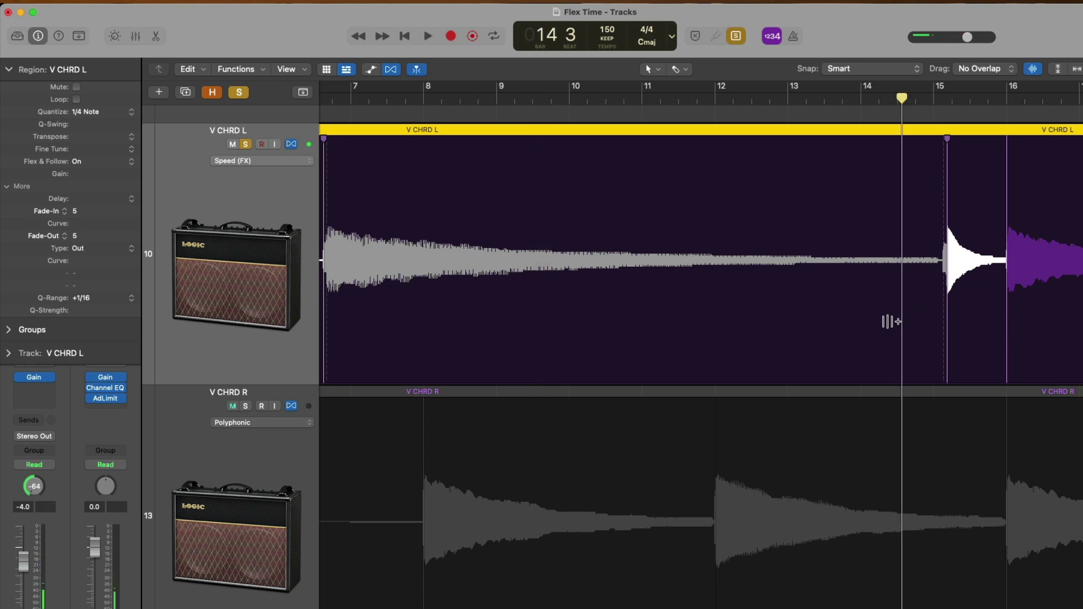
key(space)
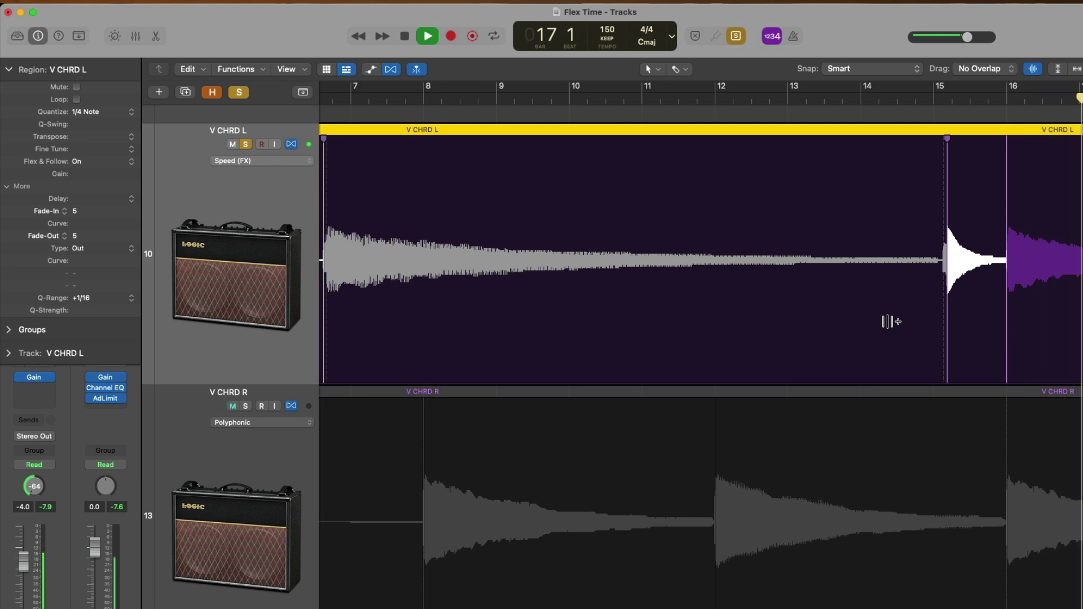
key(space)
scroll(885, 322, left, 2)
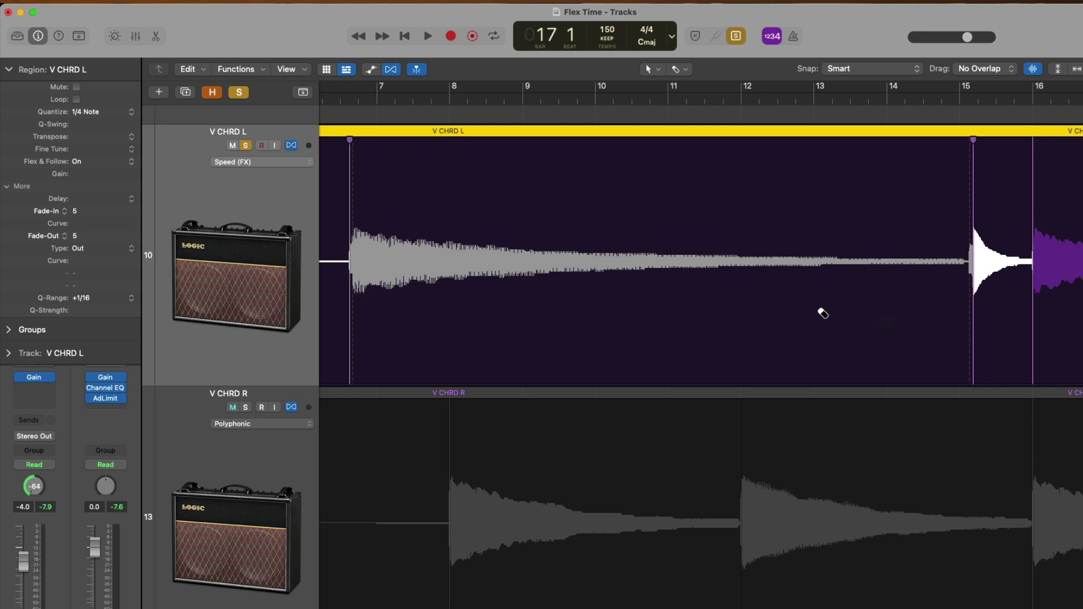
Undo the Speed edits, switch V CHRD L to Tempophone (FX), and drag the bar-8 chord later and the bar-12 marker earlier.
key(super+z)
key(super+z)
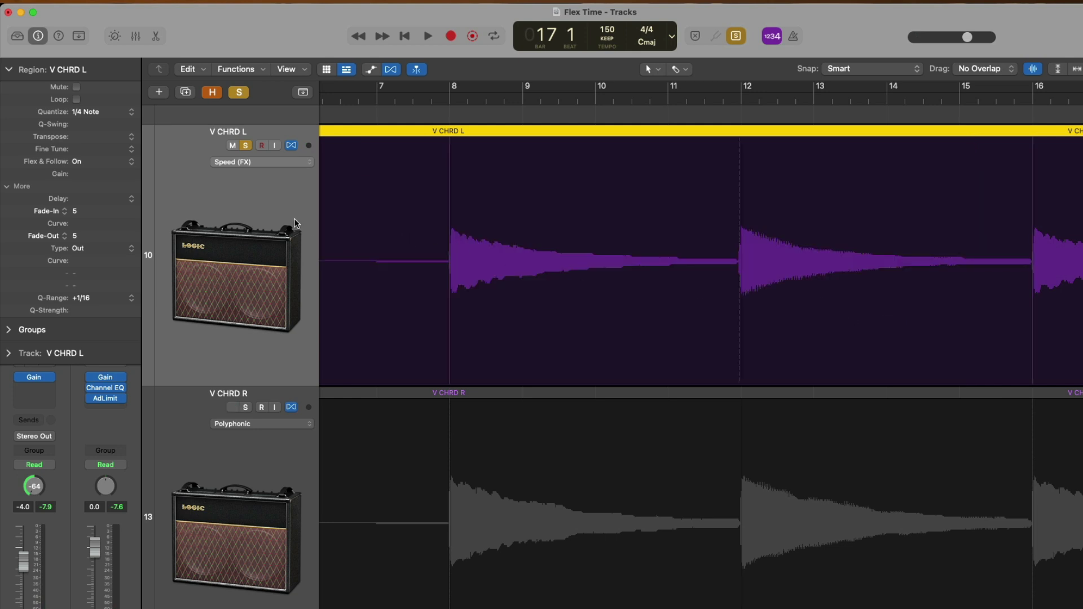
click(297, 164)
click(296, 168)
drag(458, 162, 657, 160)
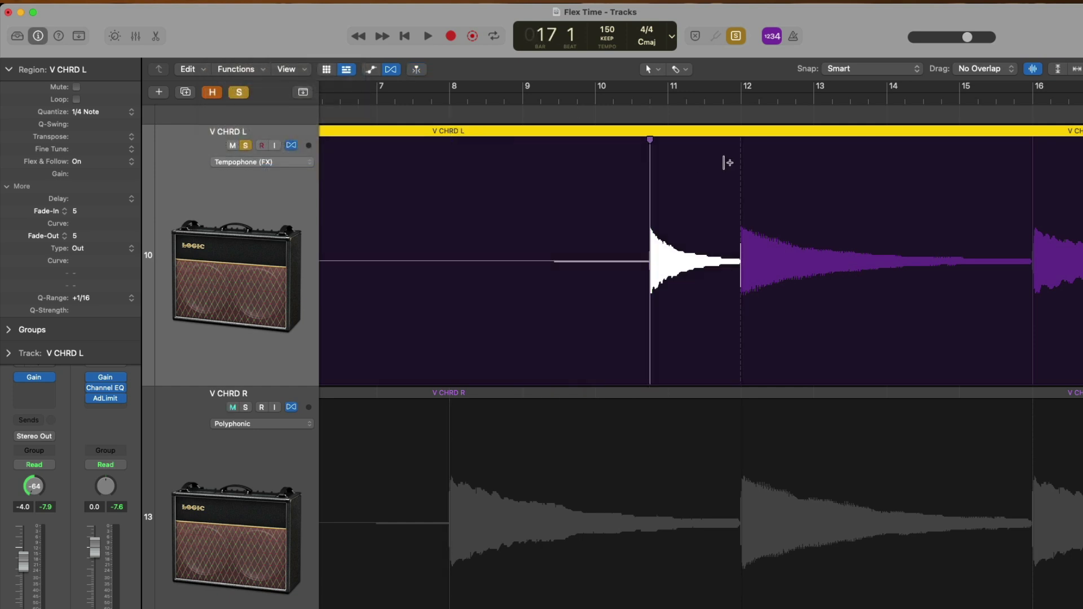
drag(741, 167, 687, 167)
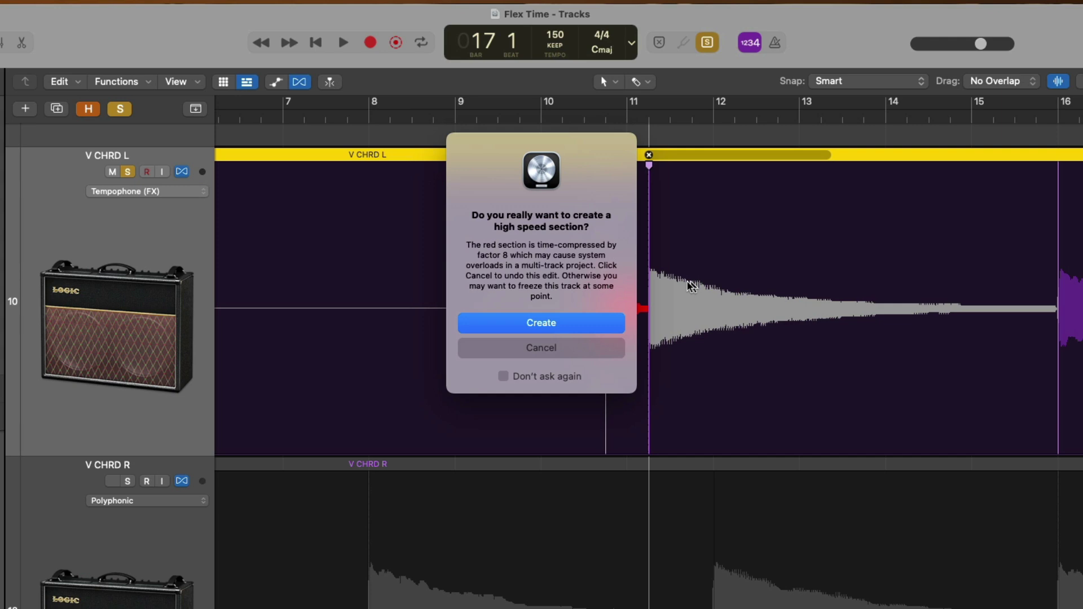
Create the high-speed section, nudge its flex marker earlier, and play the Tempophone chord from bar 8.
click(561, 322)
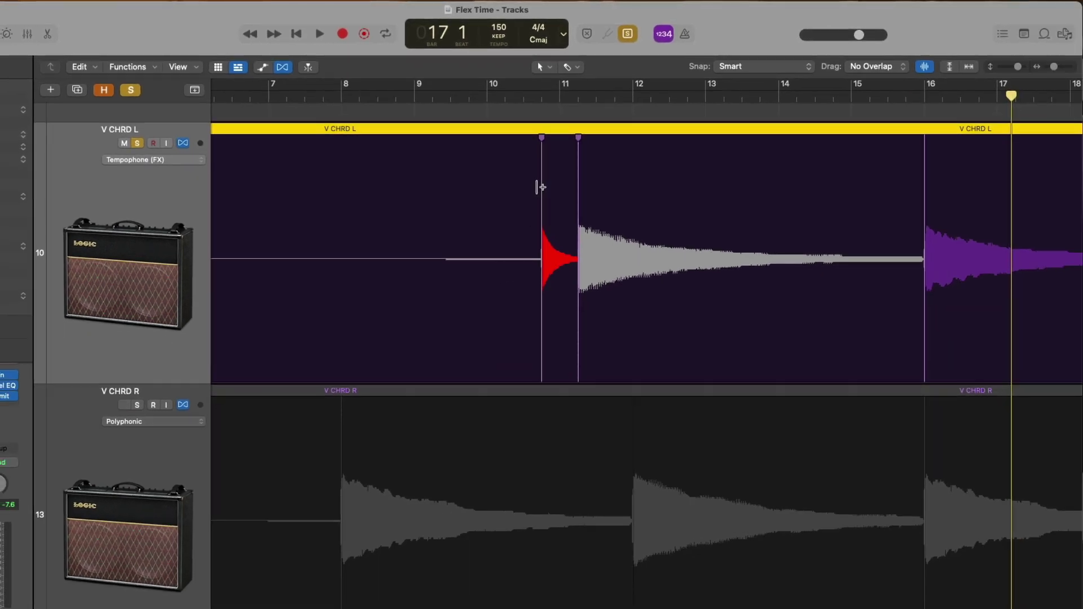
drag(540, 184, 523, 184)
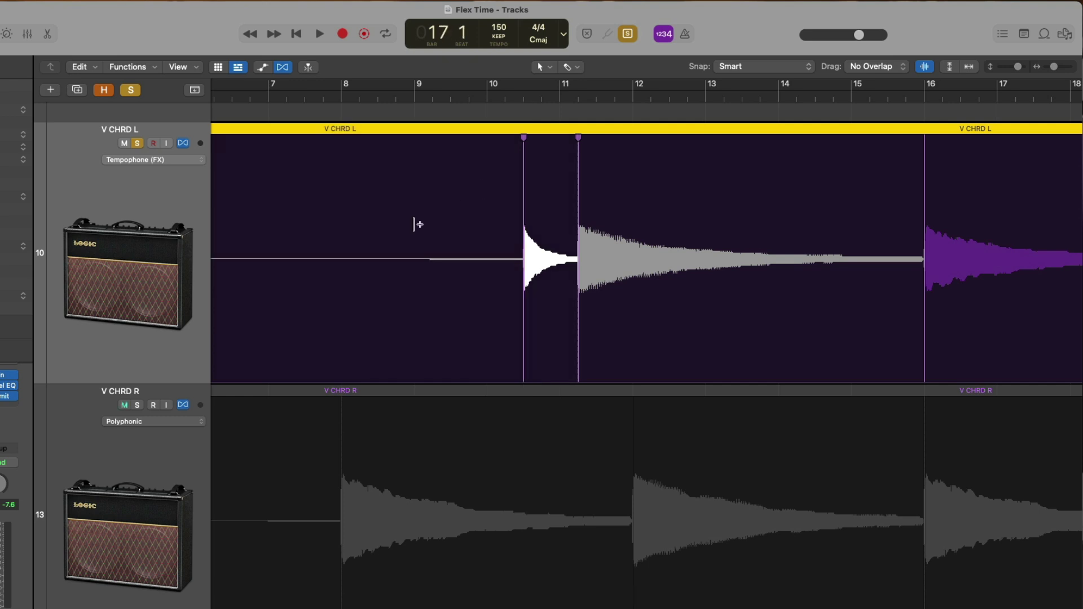
click(409, 92)
key(space)
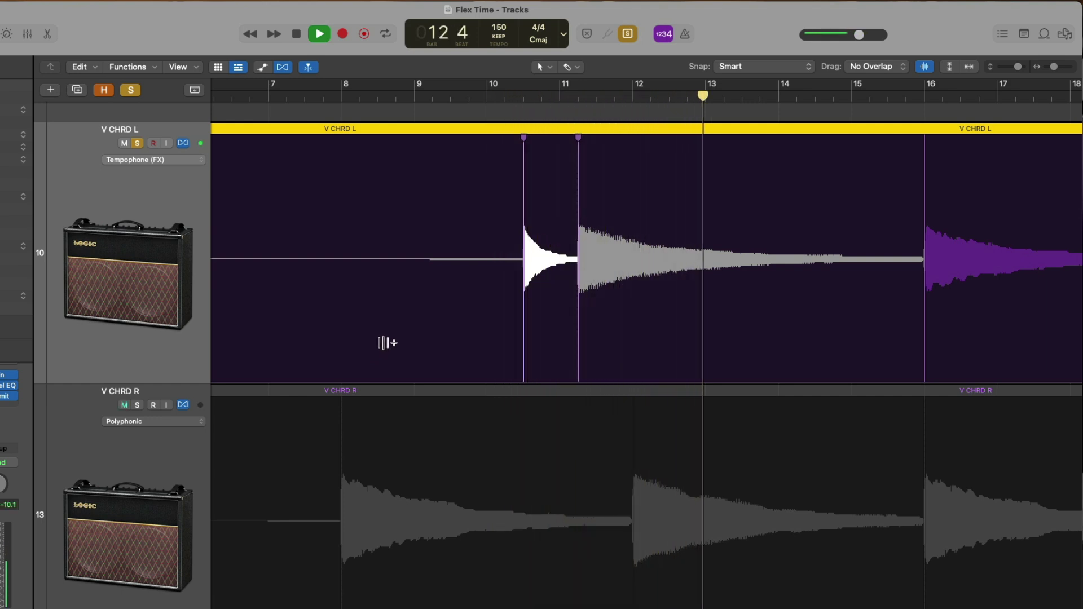
key(space)
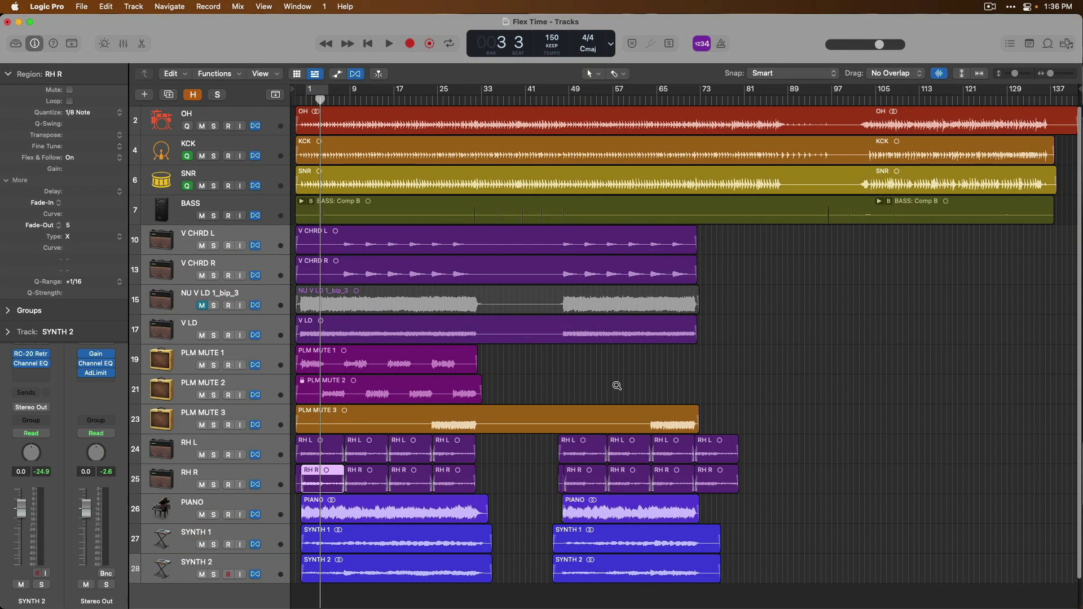
Zoom onto the PLM MUTE 3 region and time-stretch its end past bar 121.
drag(620, 385, 796, 445)
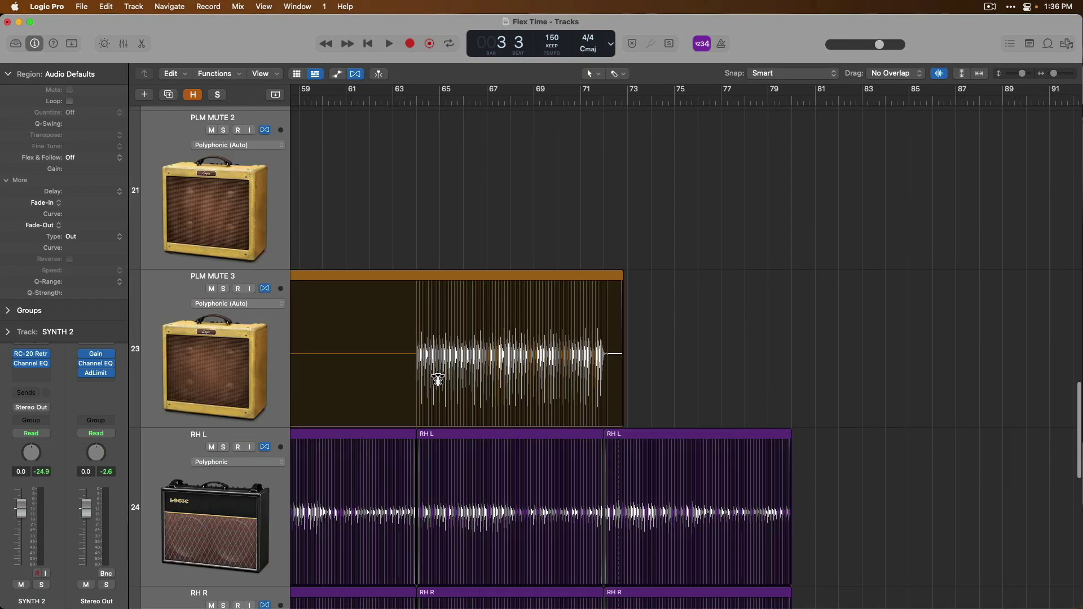
click(233, 373)
drag(586, 293, 715, 379)
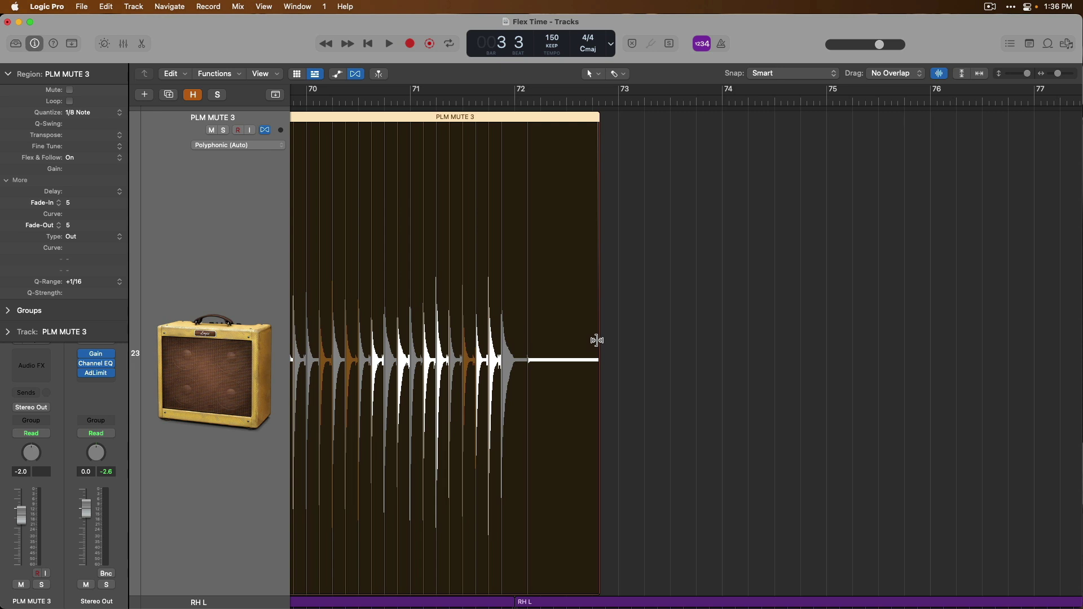
drag(599, 338, 888, 334)
key(super+Left)
key(super+Left)
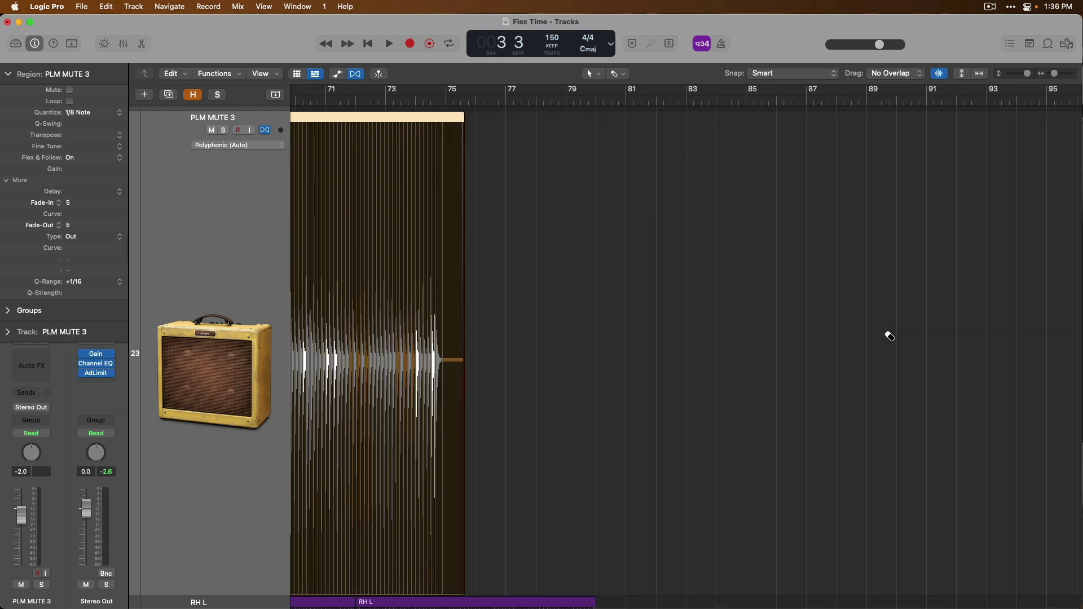
scroll(854, 336, left, 5)
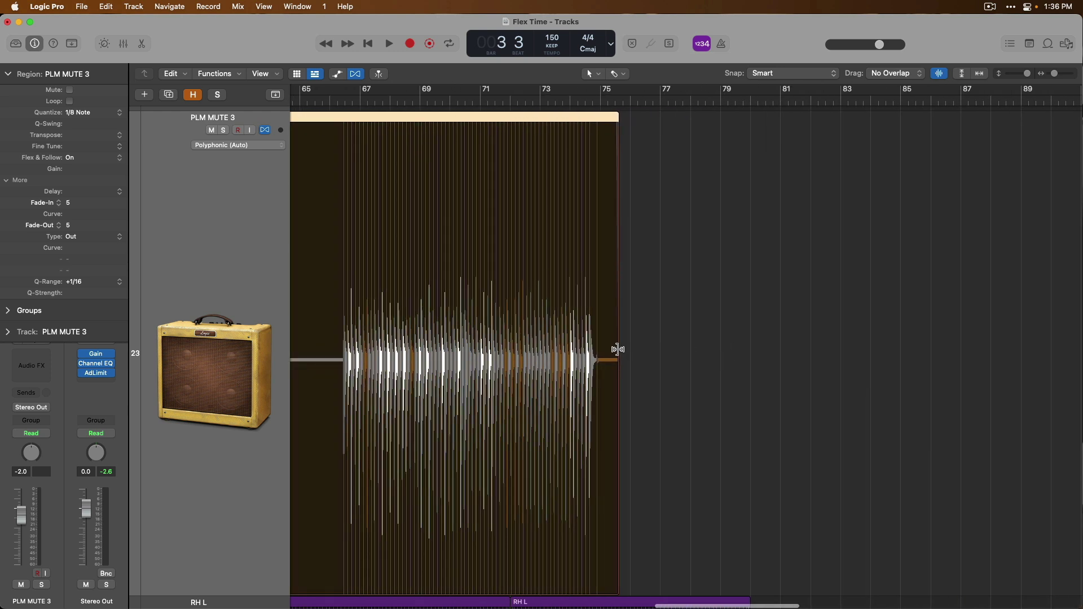
drag(617, 349, 1059, 310)
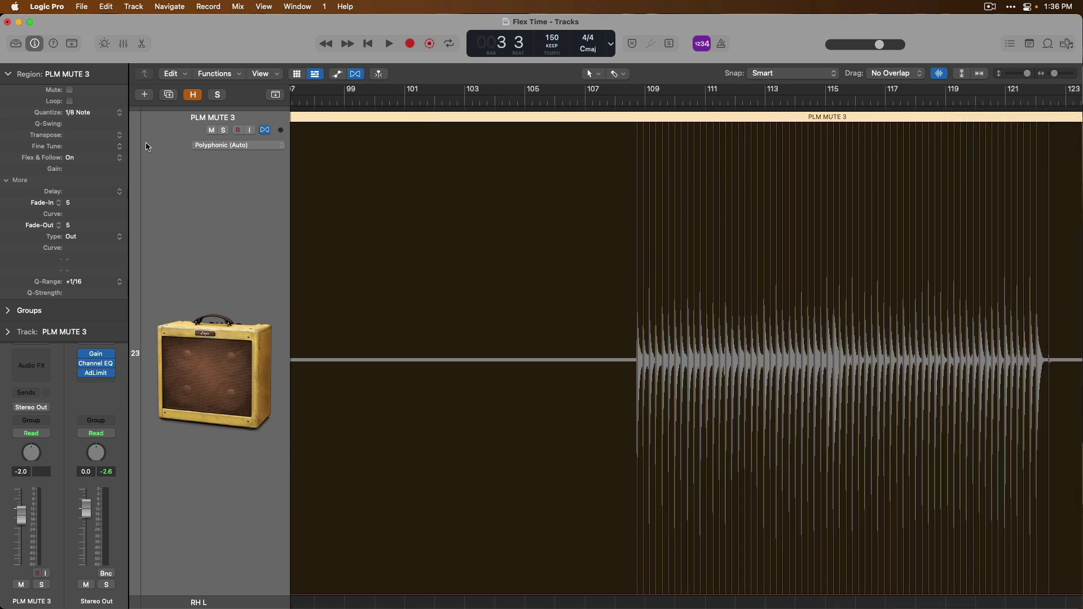
Solo PLM MUTE 3 and play it back from bar 107.
click(222, 130)
click(615, 99)
key(space)
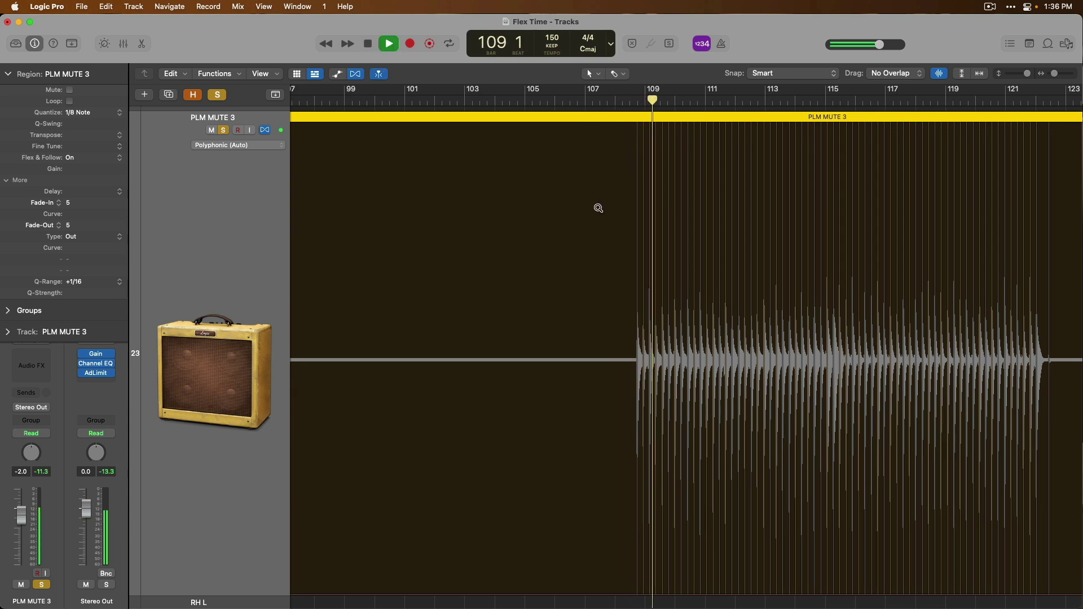
scroll(598, 208, right, 5)
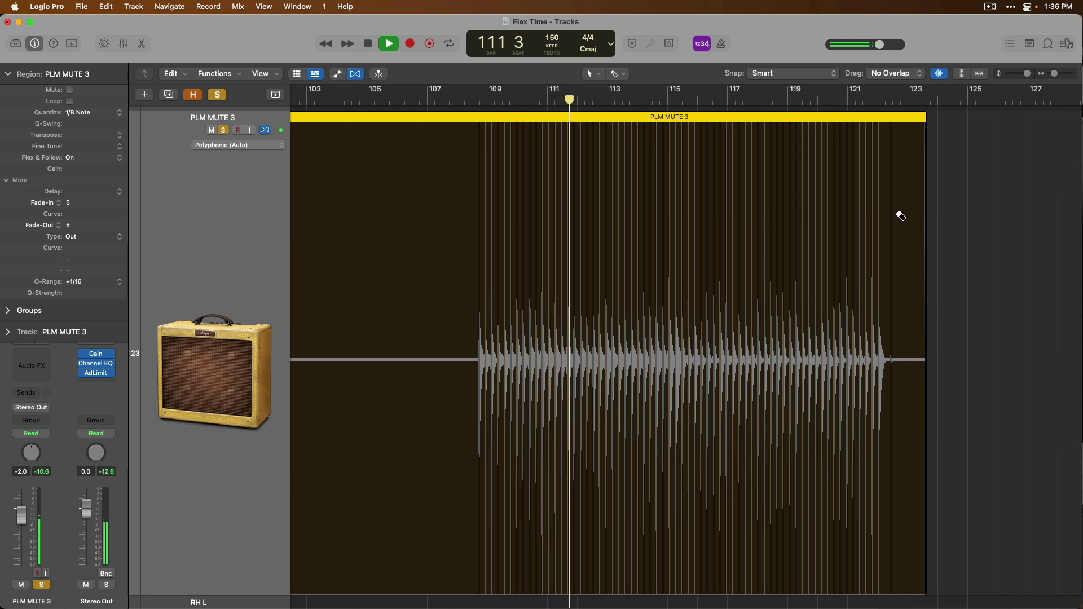
key(space)
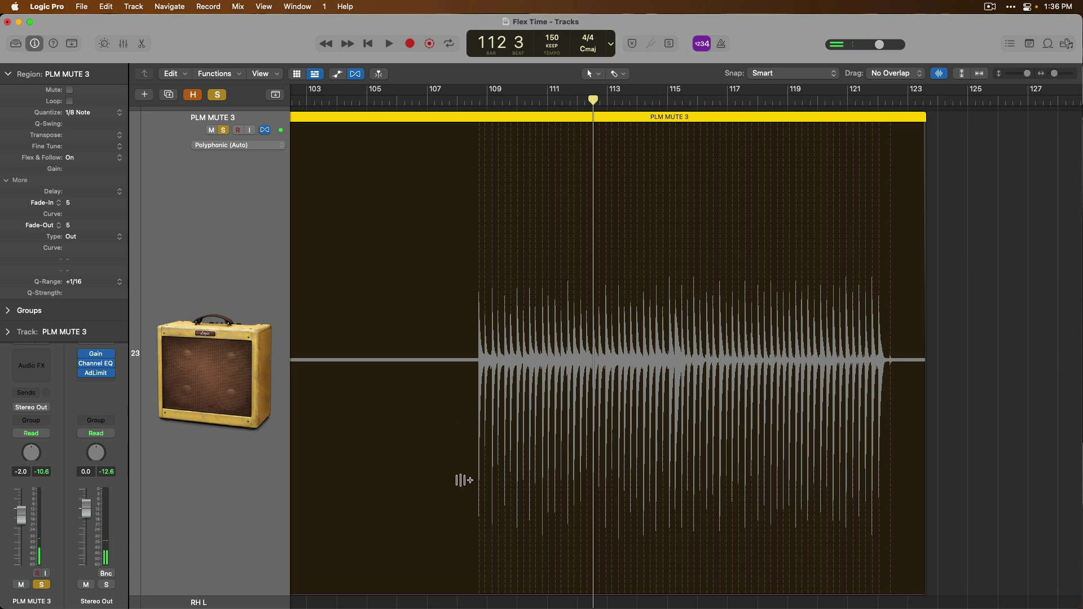
Split PLM MUTE 3 at bar 107 and stretch the new PLM MUTE 3.18 to about bar 136.
drag(953, 451, 427, 465)
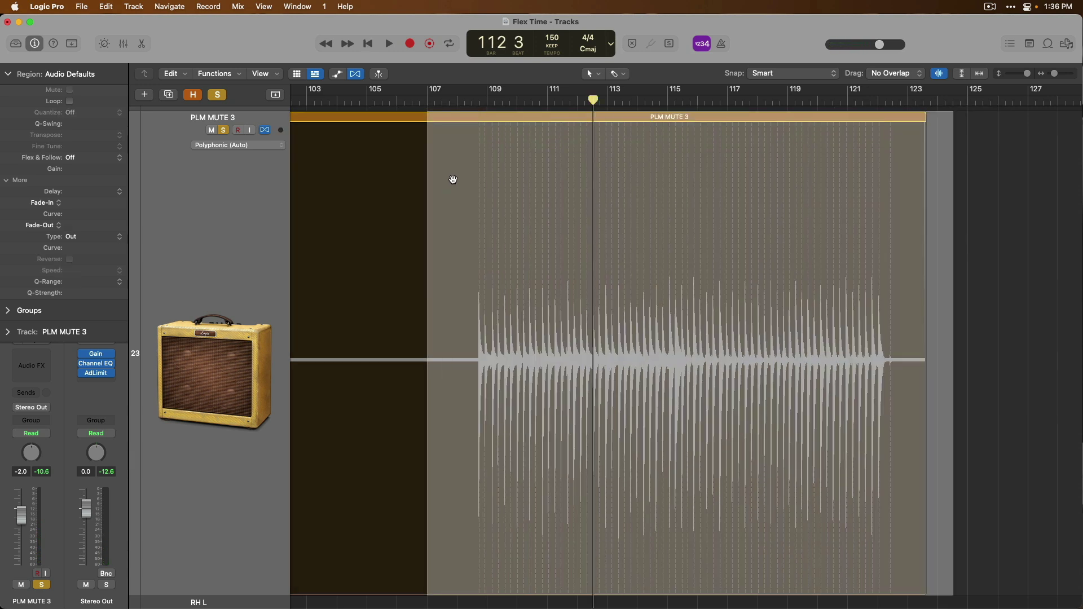
click(461, 124)
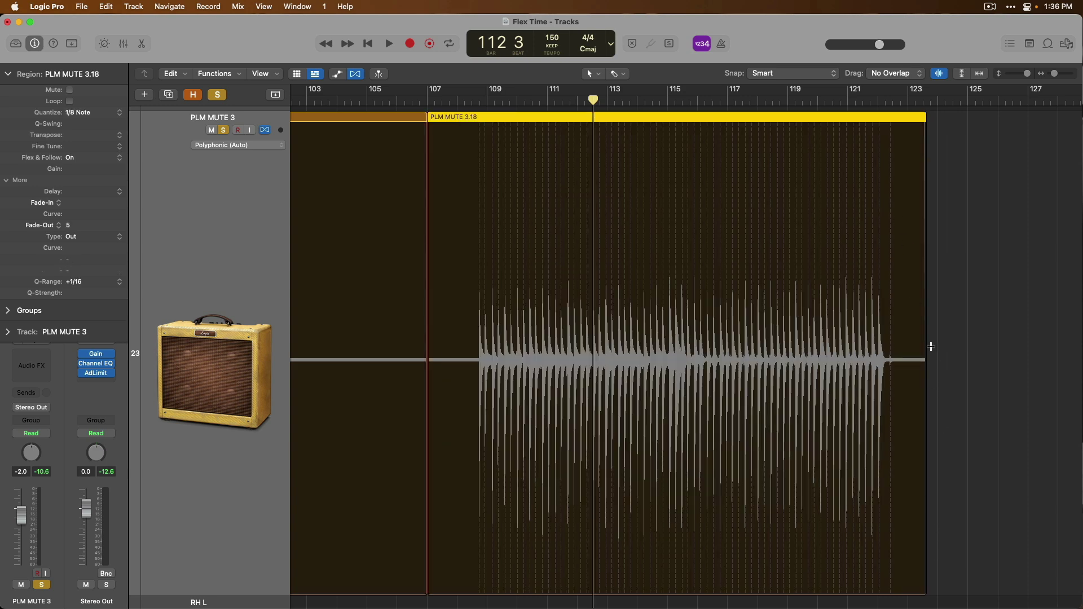
mouse_move(924, 350)
mouse_down()
mouse_move(1078, 325)
mouse_move(921, 346)
mouse_up()
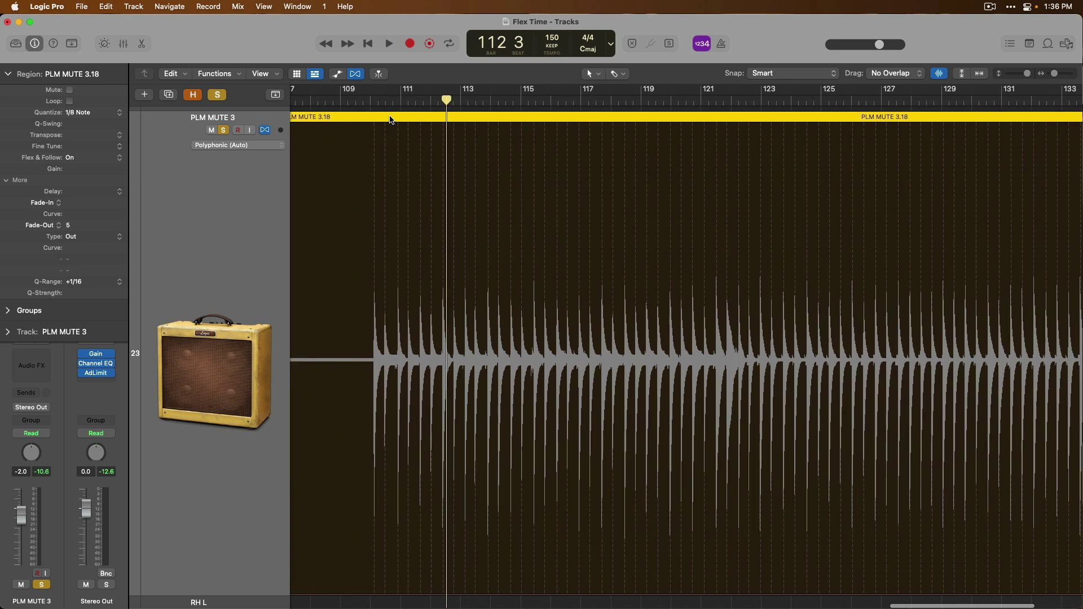
double_click(374, 103)
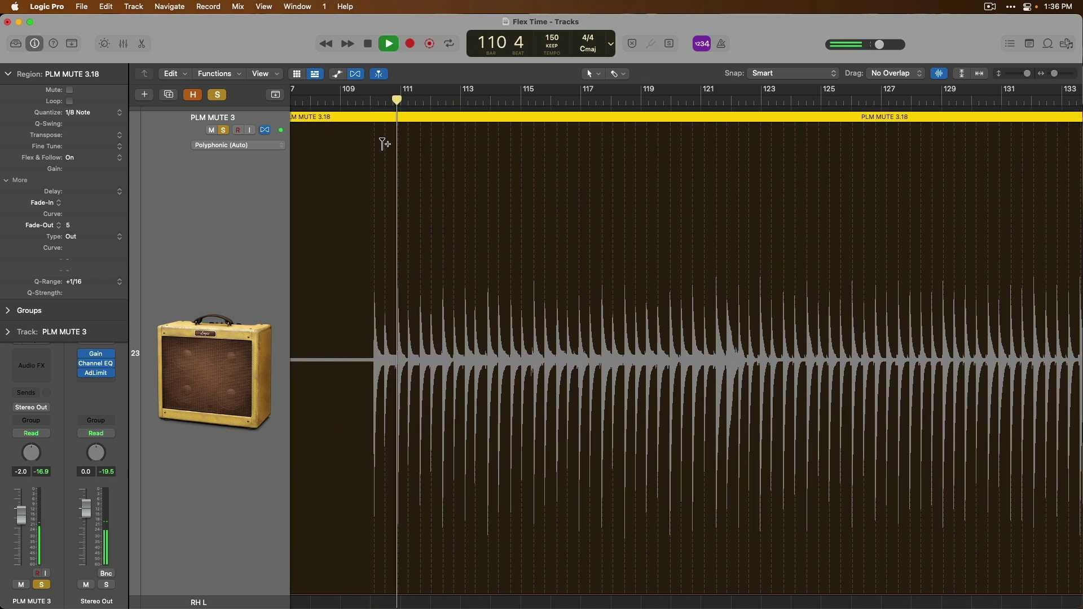
key(z)
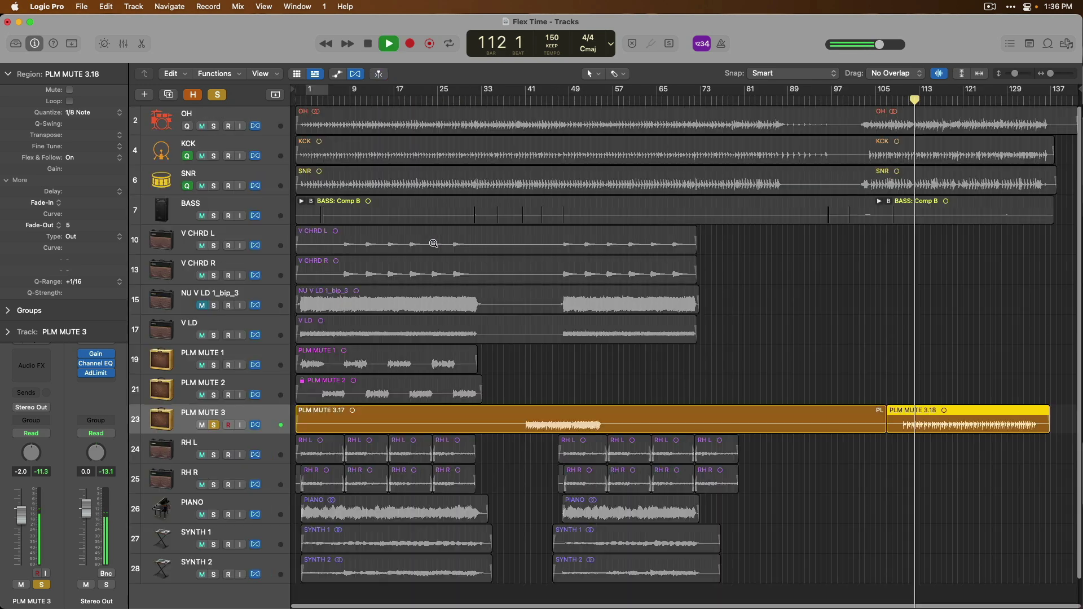
key(z)
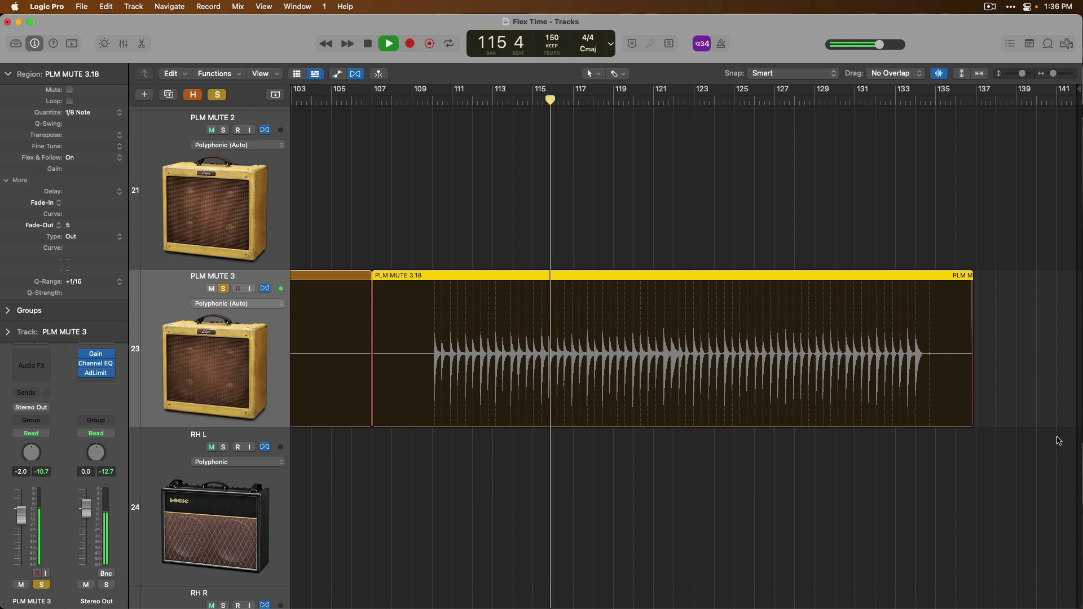
Stop playback at bar 115 beat 4, zoom out, deselect all regions, and unsolo PLM MUTE 3.
key(space)
key(z)
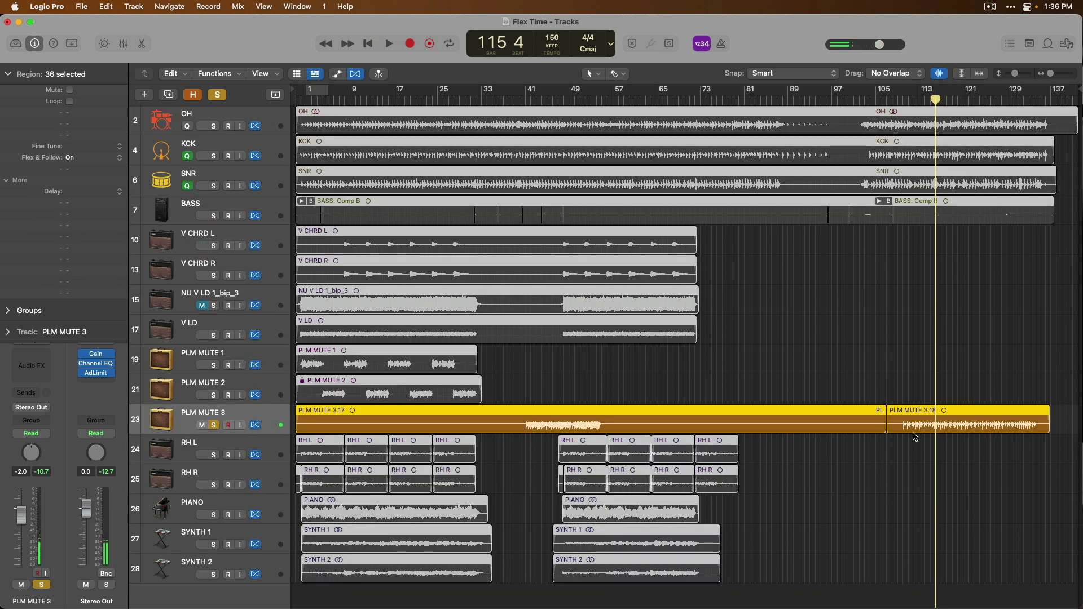
click(902, 446)
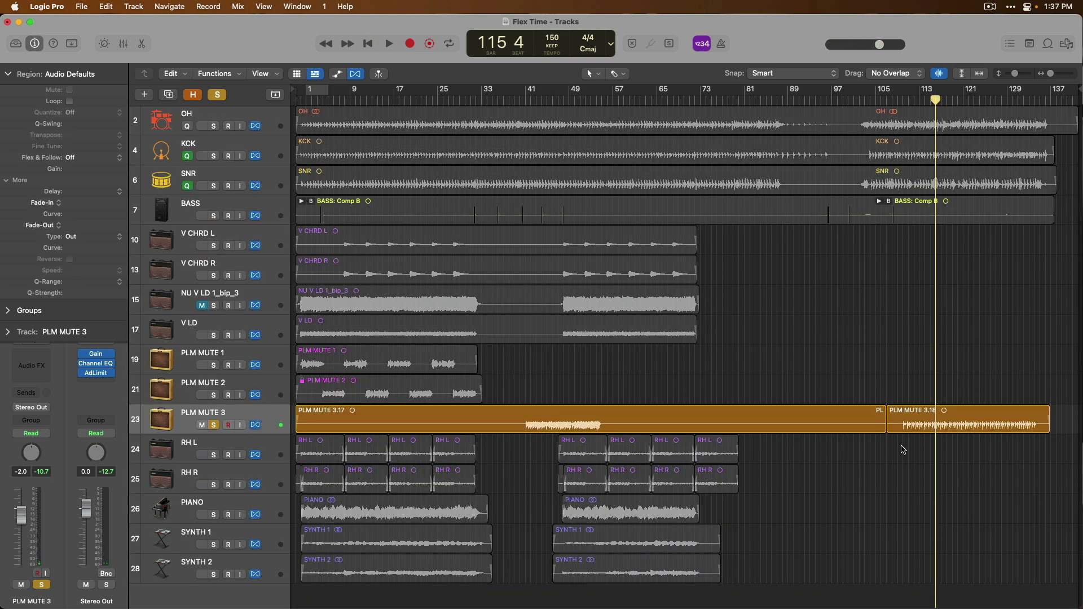
click(214, 425)
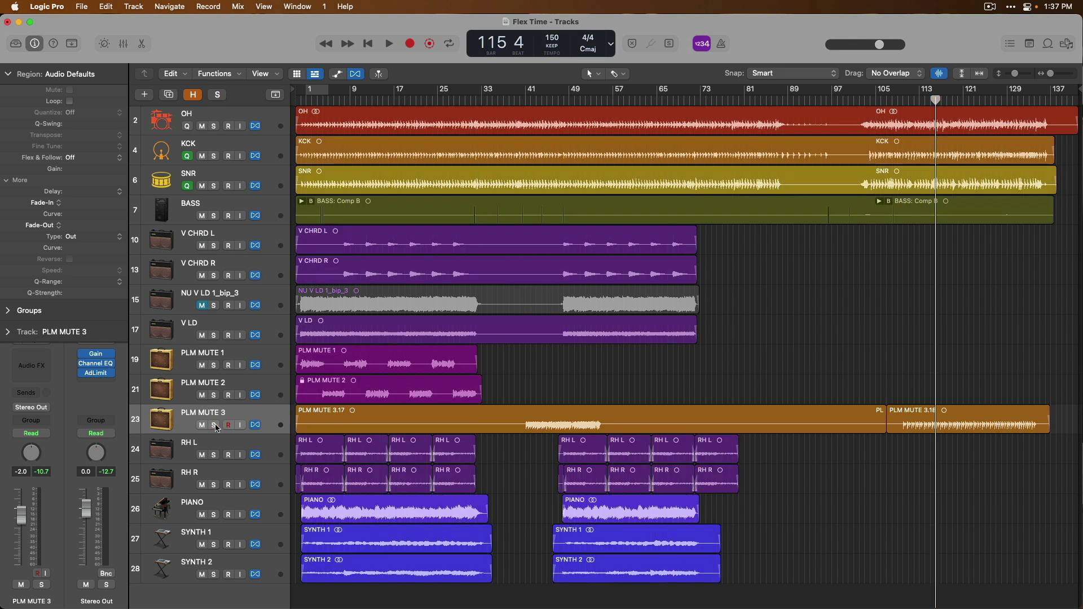